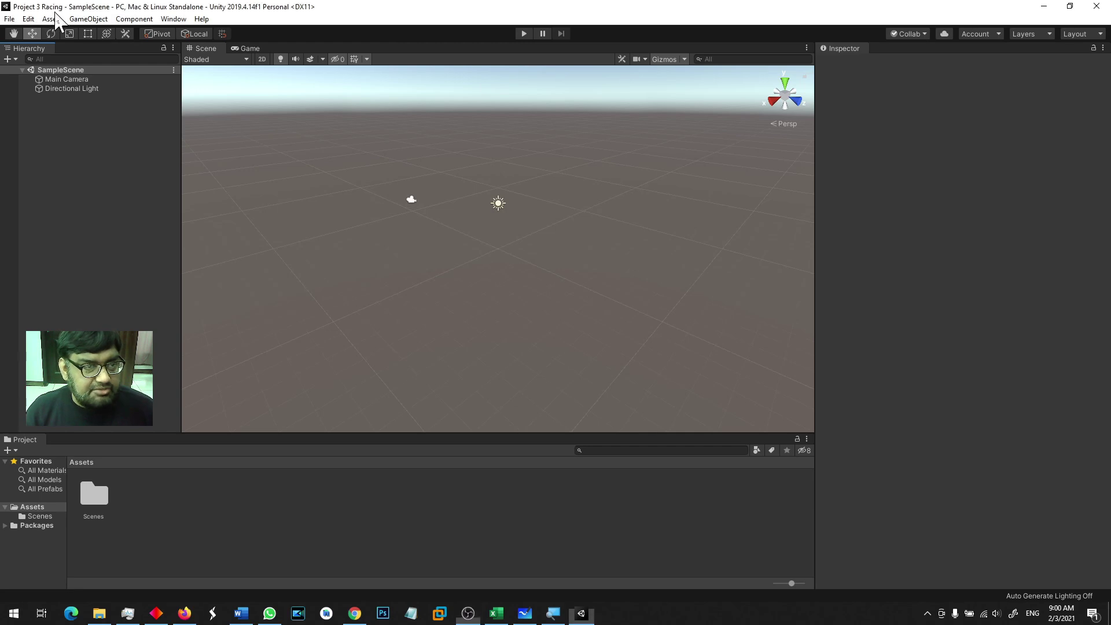
- Add a new Plane to SampleScene from GameObject > 3D Object > Plane
click(52, 19)
mouse_move(93, 18)
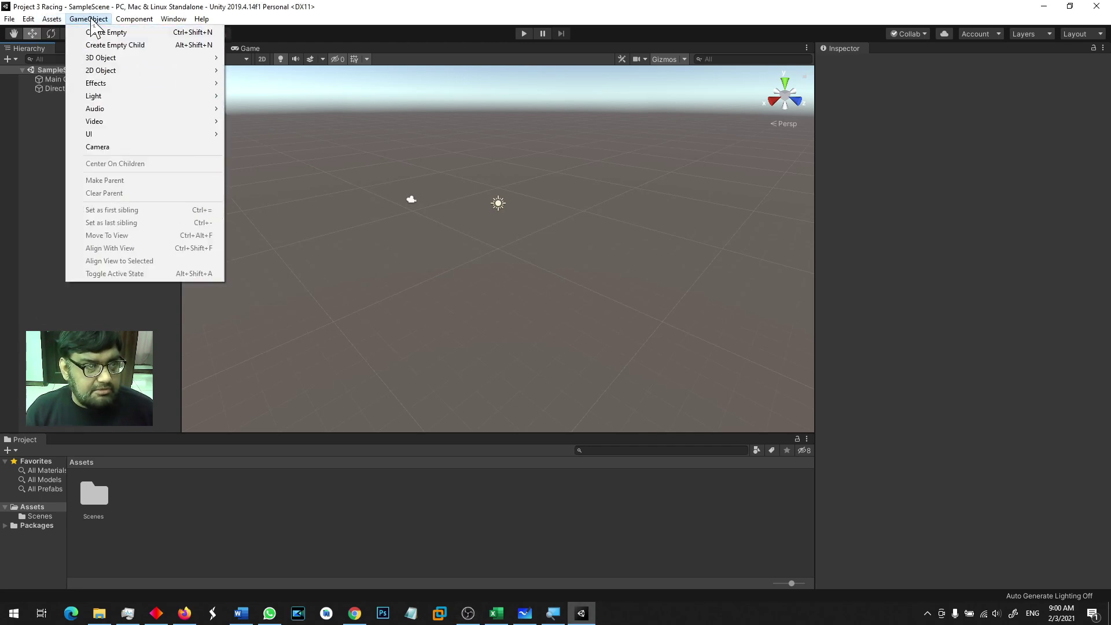
mouse_move(165, 65)
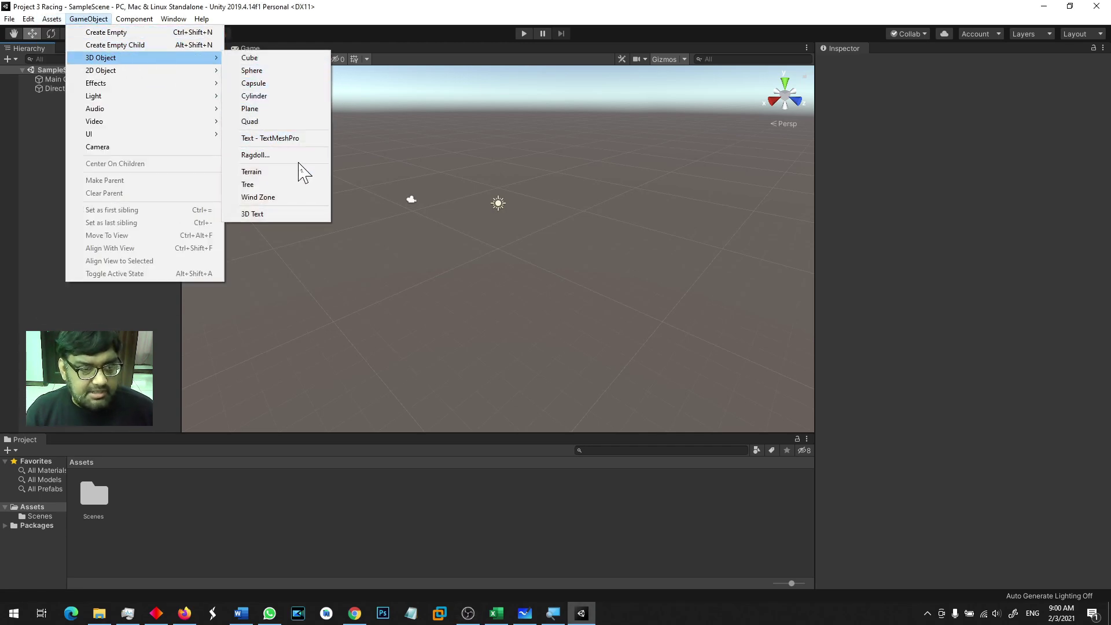
click(284, 119)
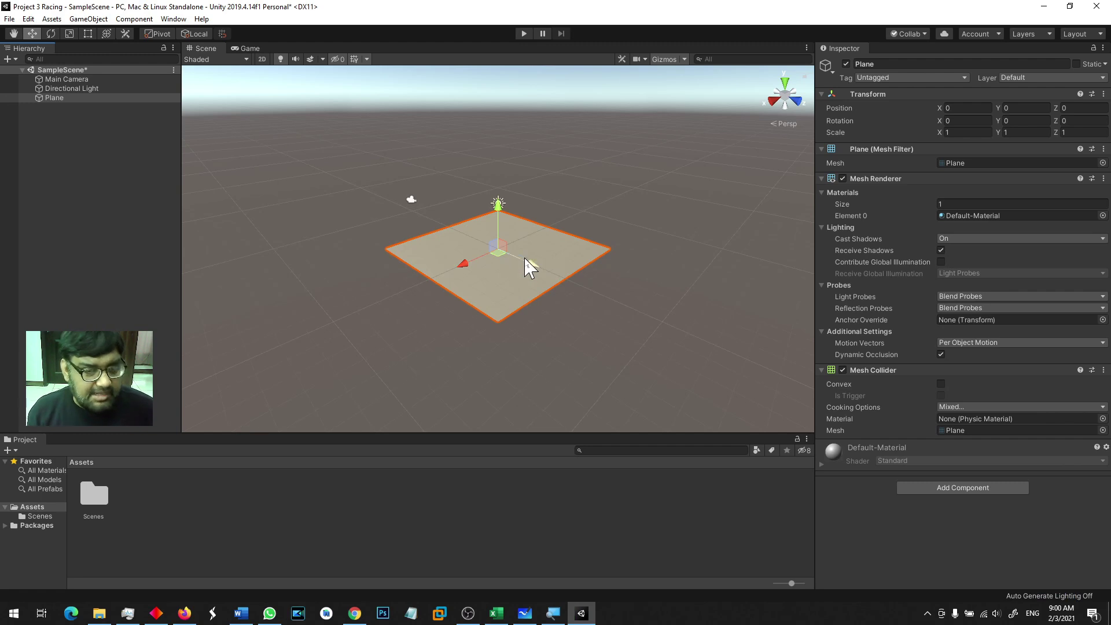
- Enlarge the plane with the Scale tool, entering X scale 8 and Z scale 100
key(r)
drag(499, 250, 633, 210)
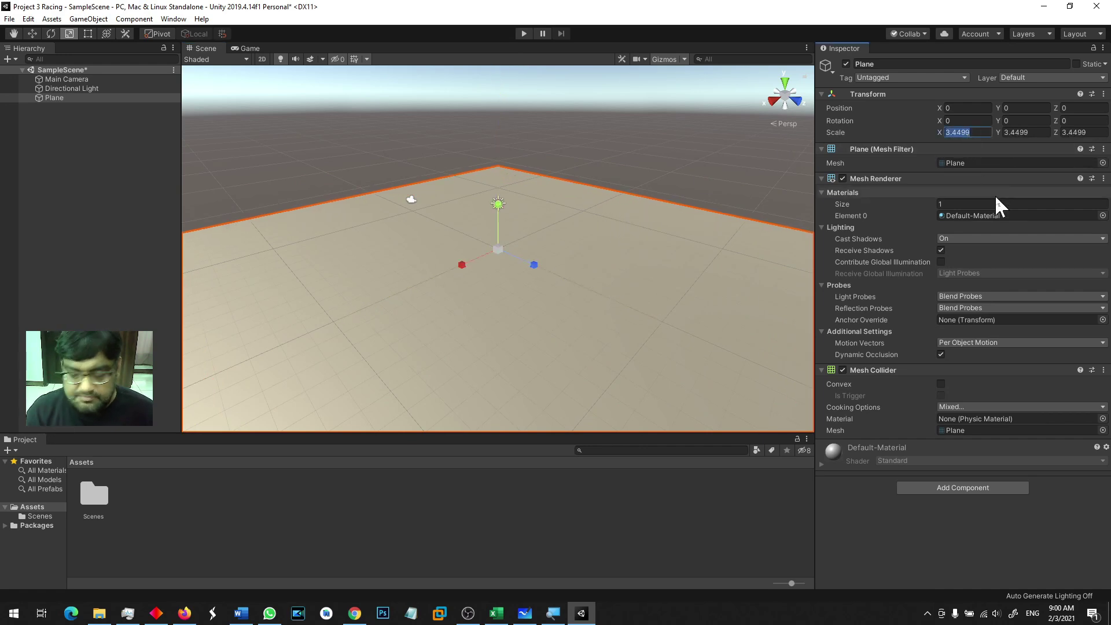
text(8)
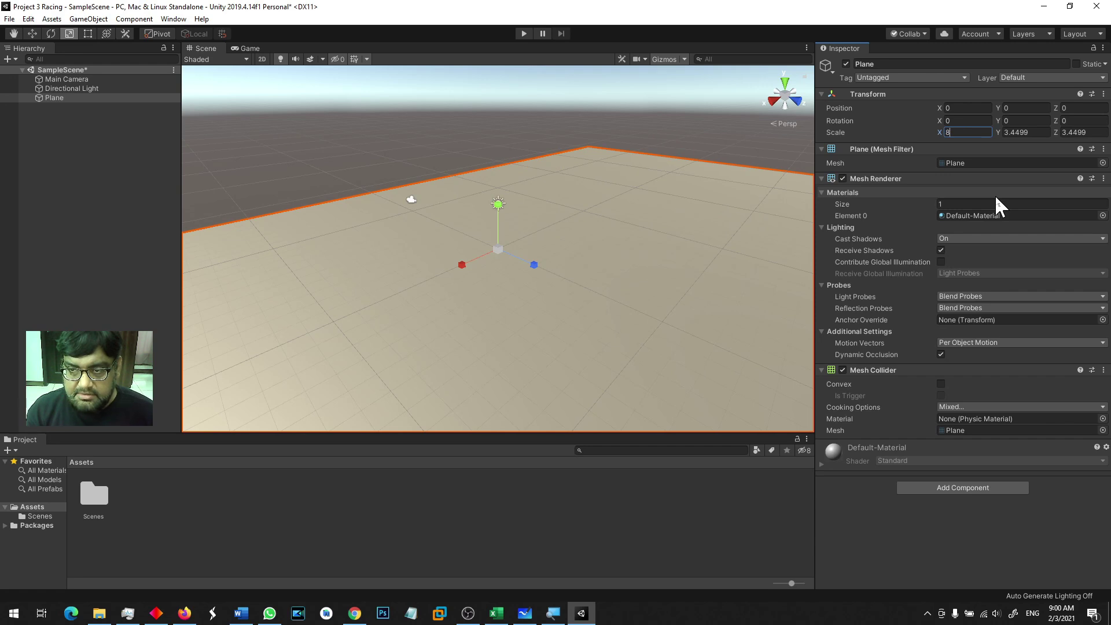
key(Tab)
key(Tab)
text(100)
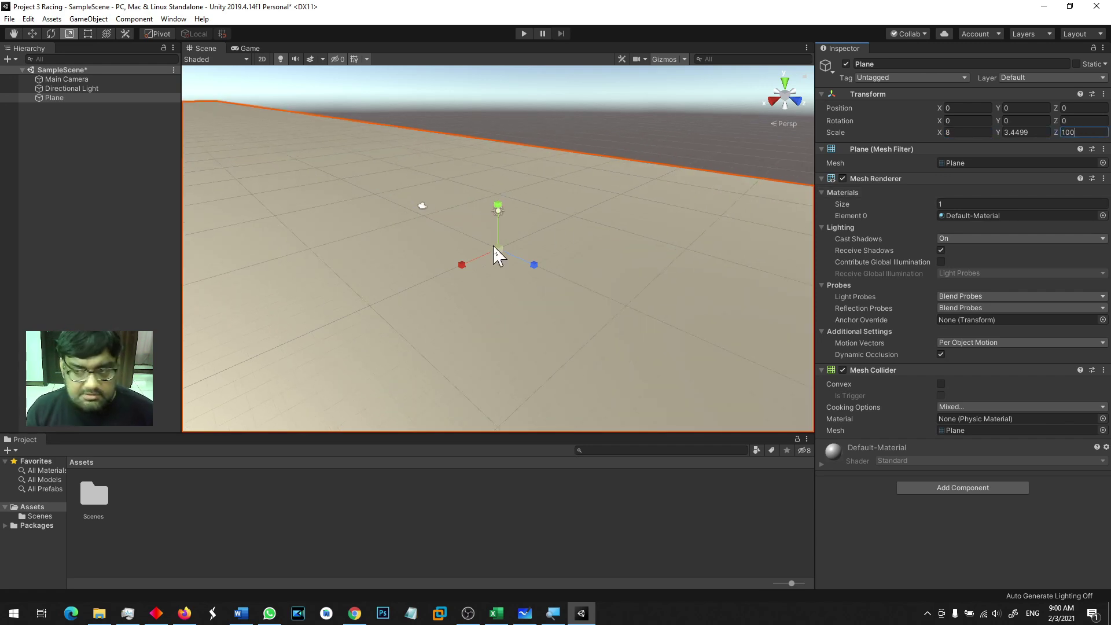
scroll(501, 252, down, 5)
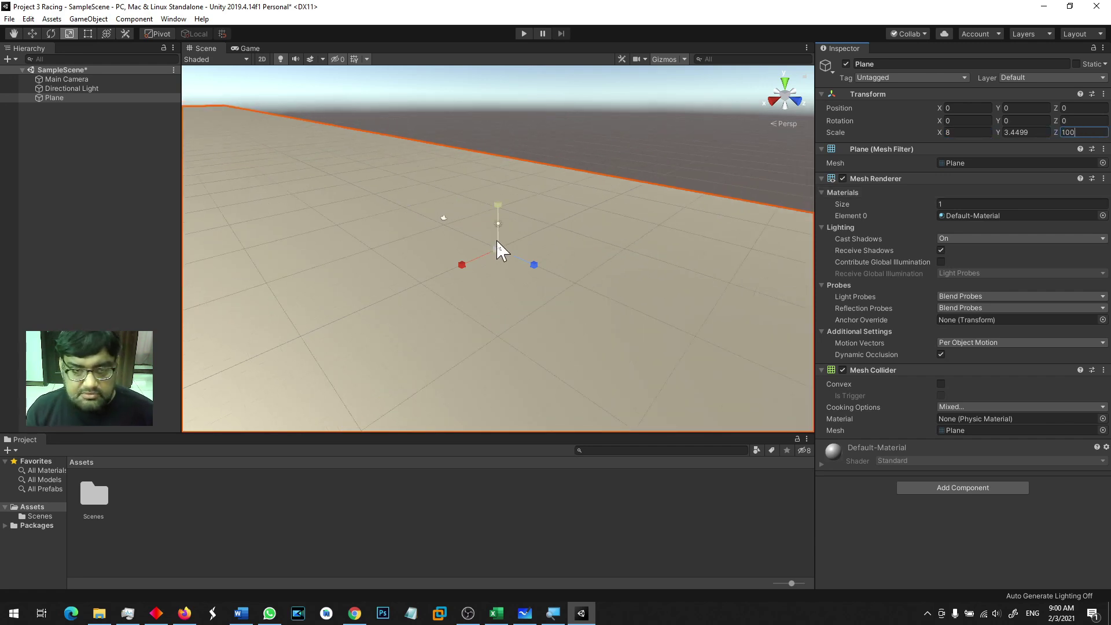
scroll(567, 324, down, 4)
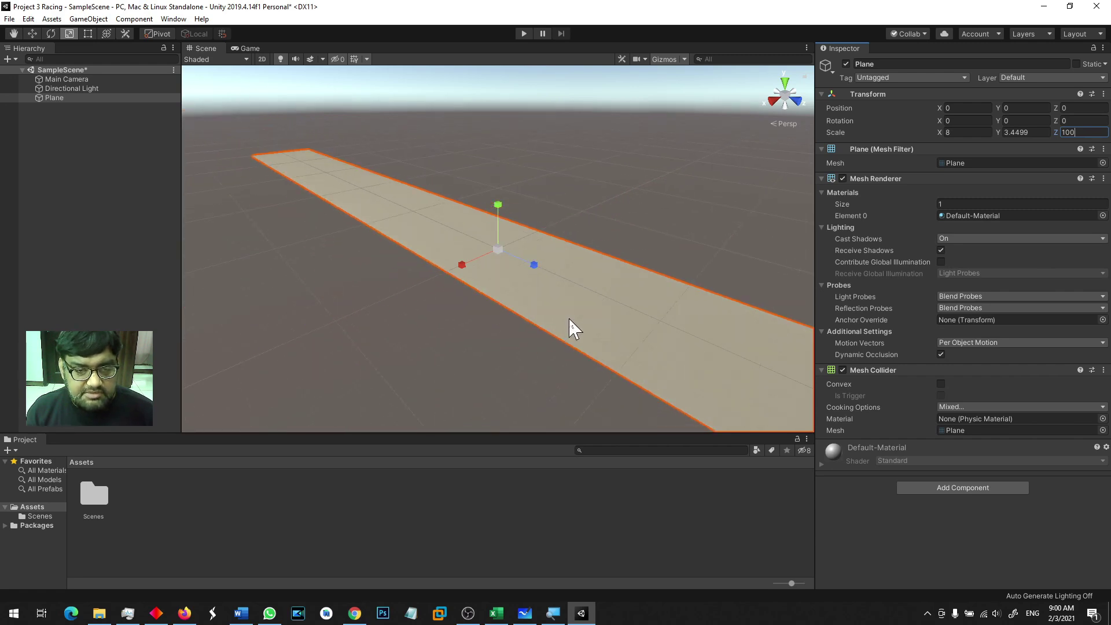
- Correct the plane's scale to Z 50 and Y 1, orbiting to view the long strip
alt+drag(570, 328, 936, 223)
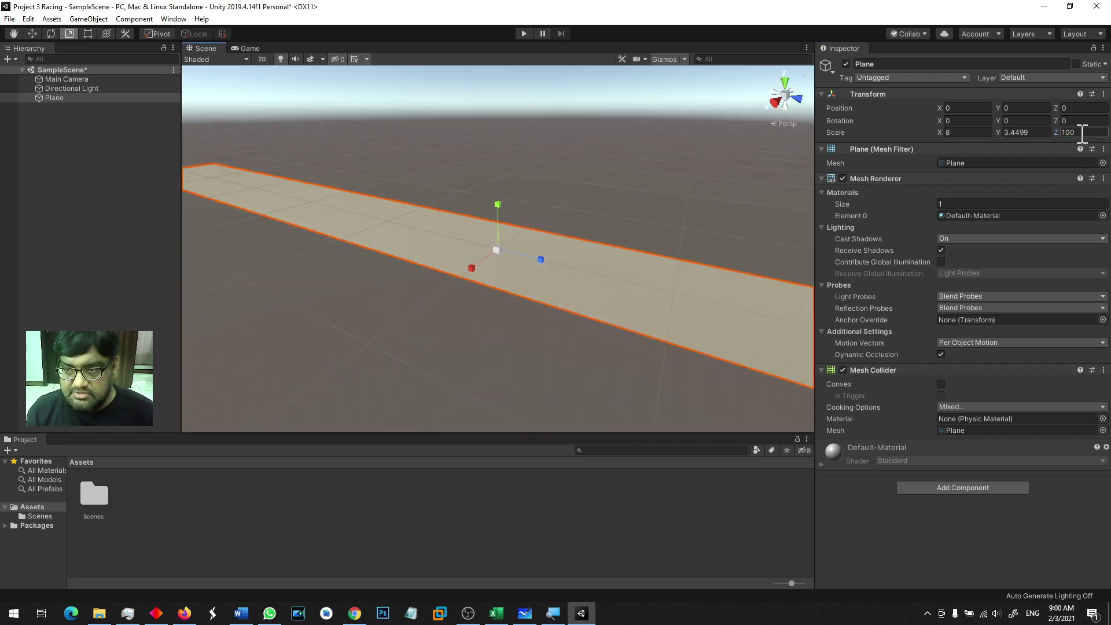
text(50)
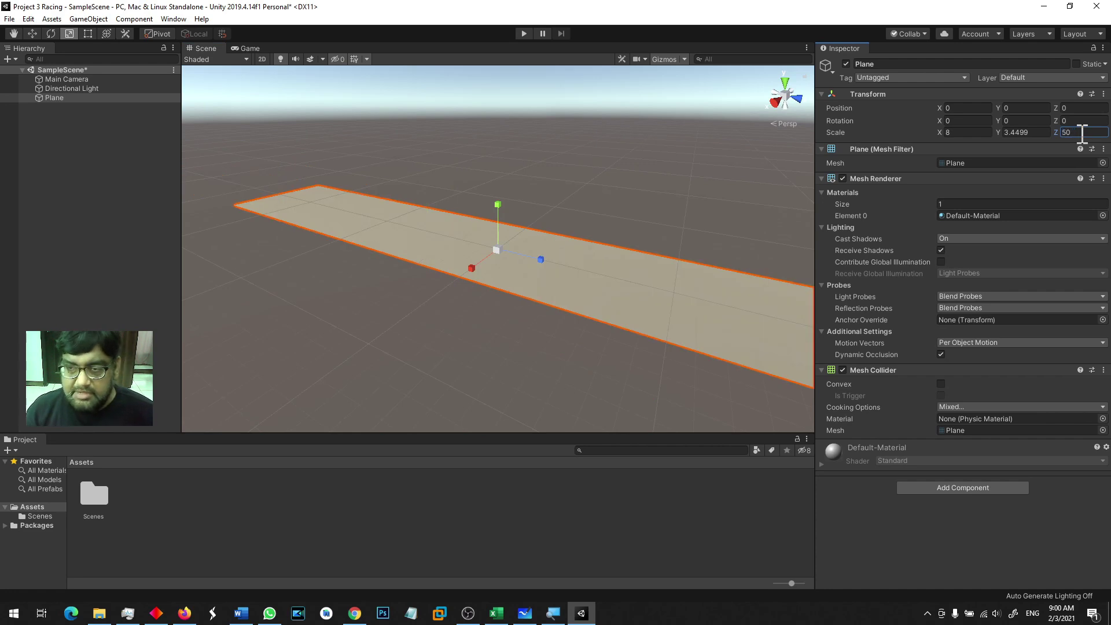
click(964, 132)
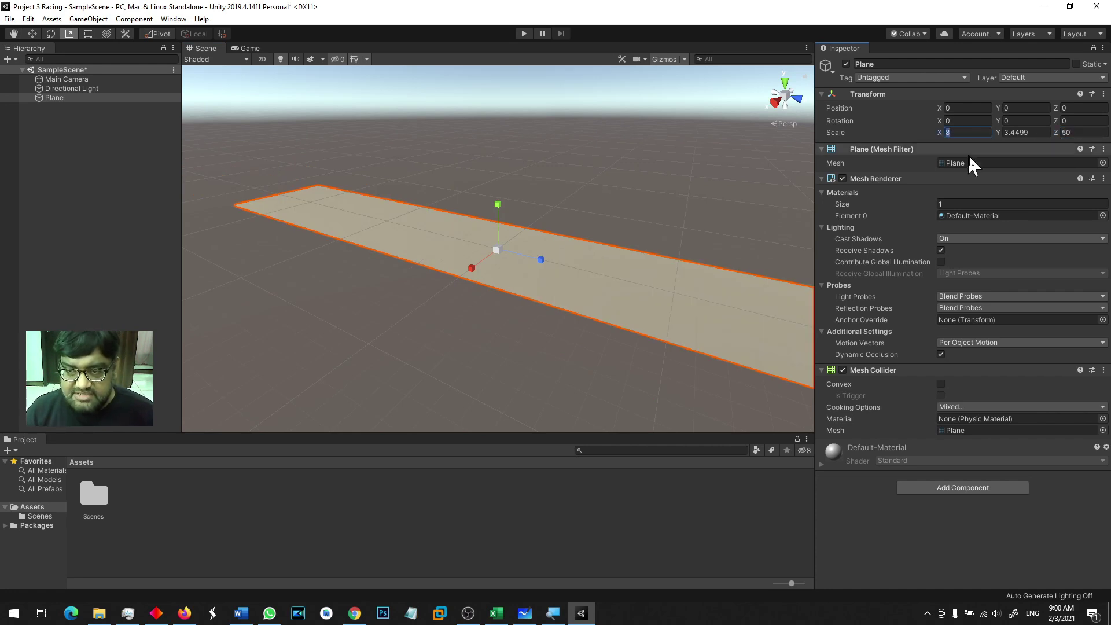
click(1022, 132)
text(1)
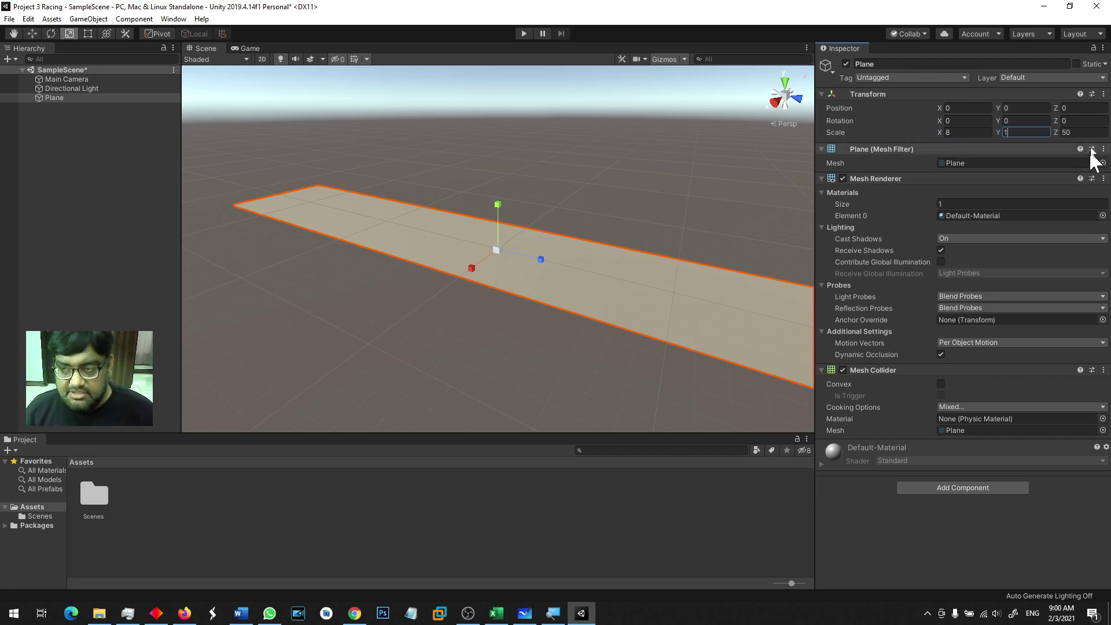
alt+drag(243, 301, 314, 323)
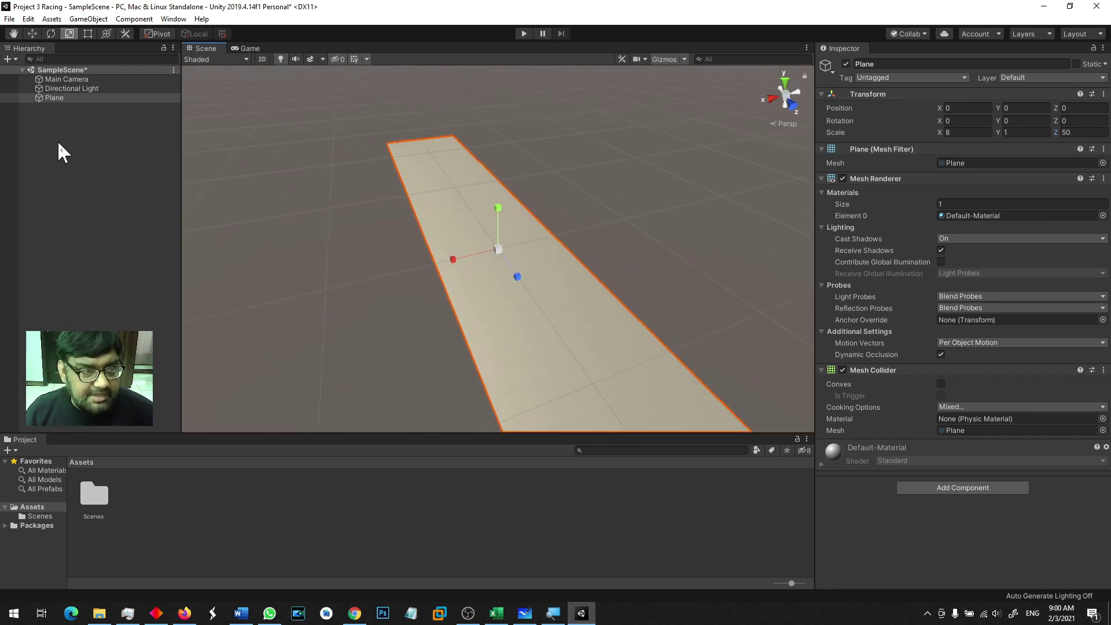
click(60, 107)
- Duplicate the Plane and narrow the copy, Plane (1), to X scale 2
click(61, 98)
key(ctrl+d)
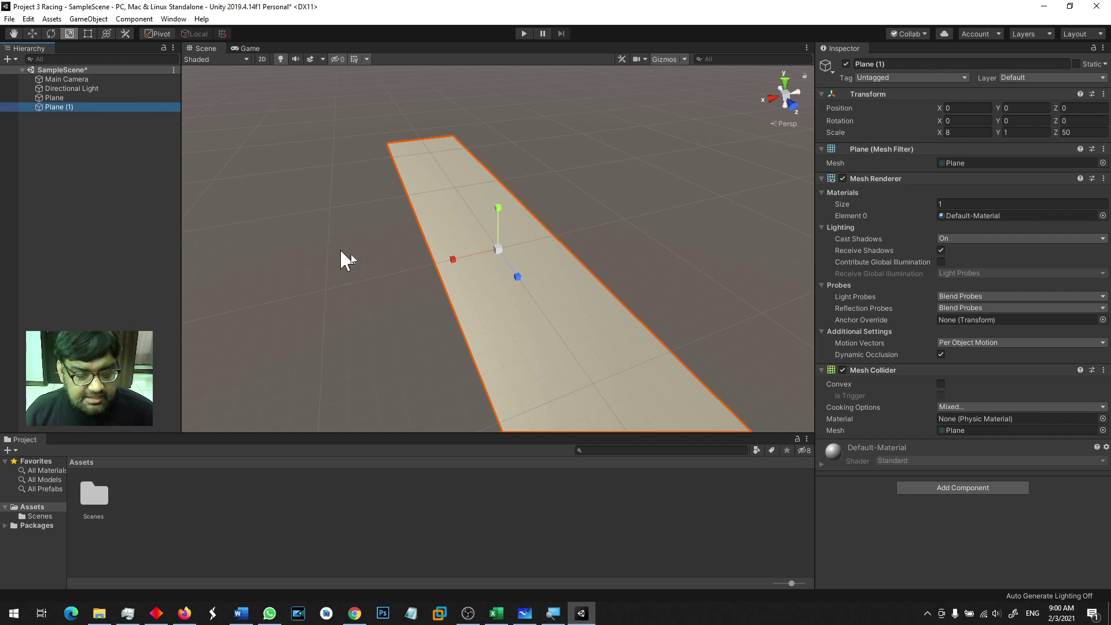
drag(448, 266, 492, 256)
click(977, 133)
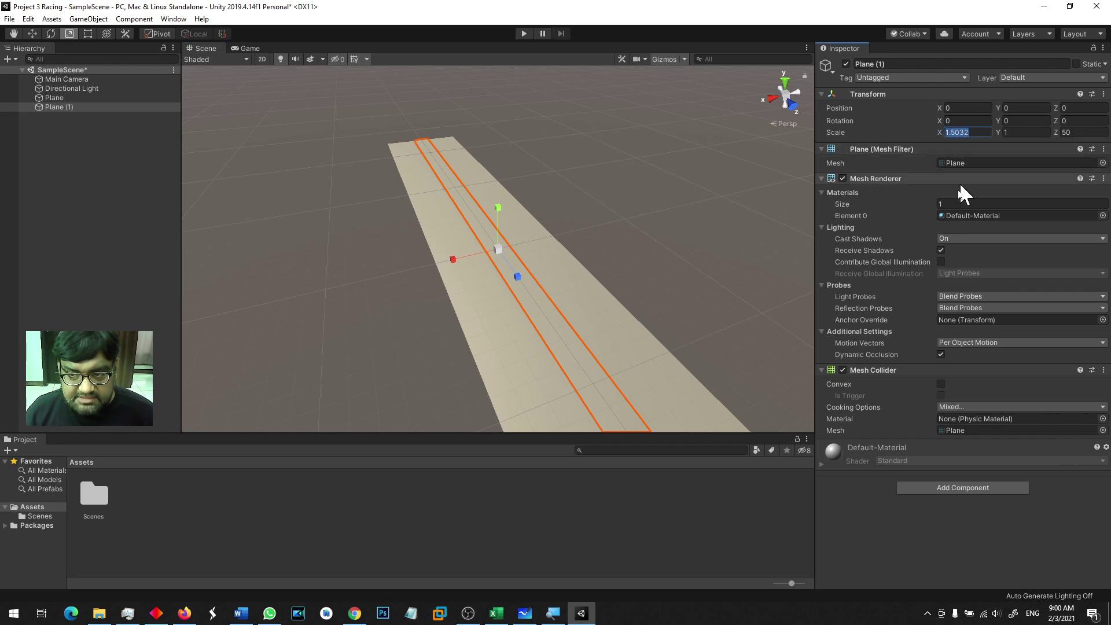
text(3)
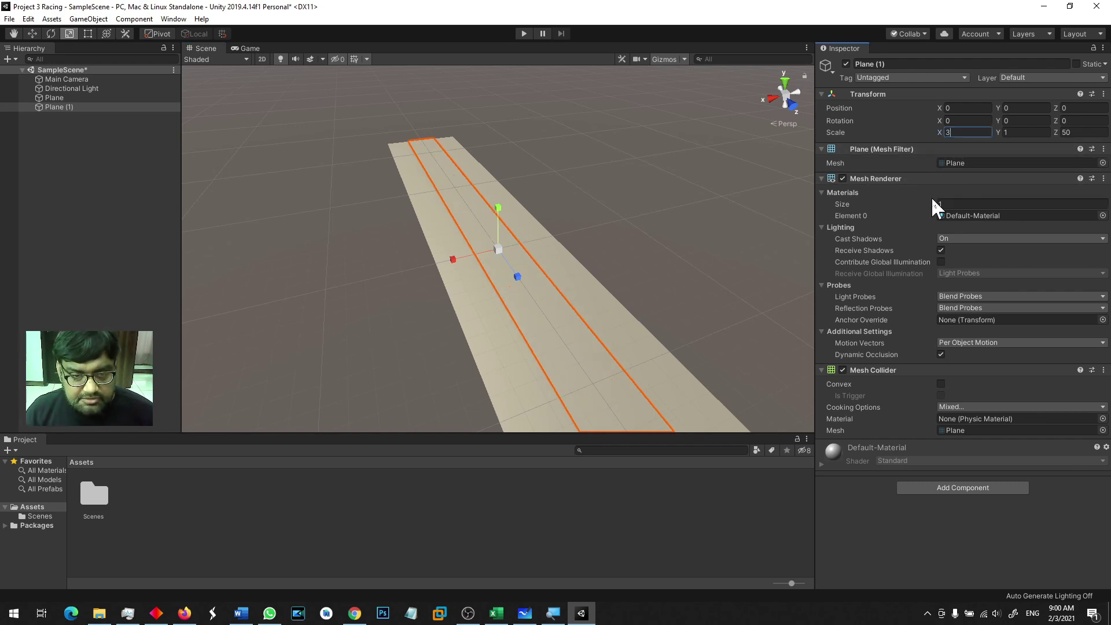
key(BackSpace)
text(2)
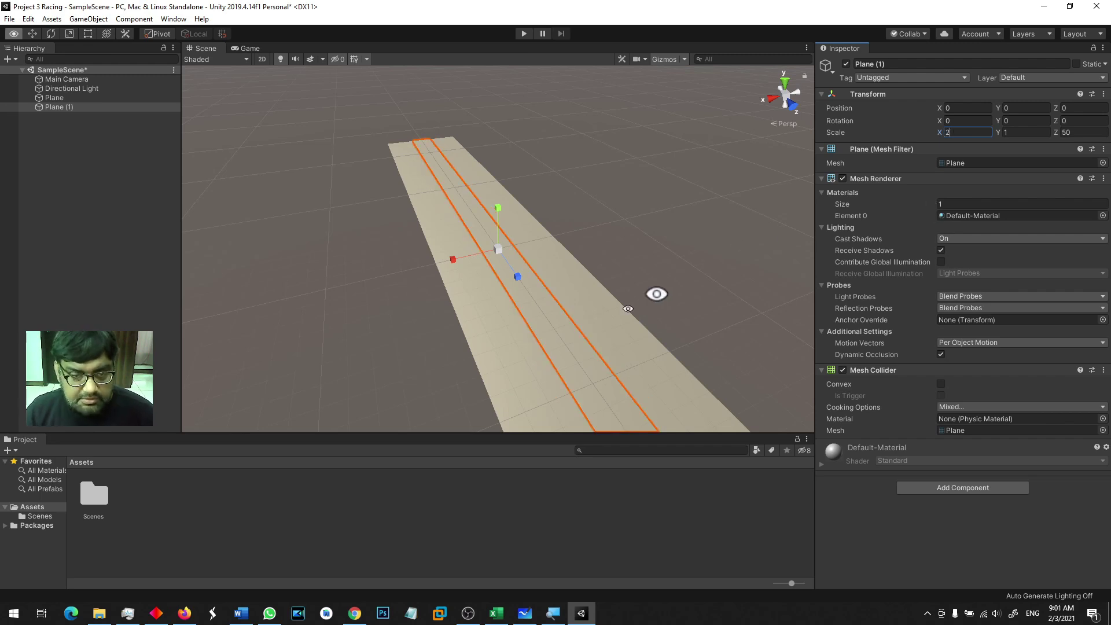
alt+drag(657, 295, 508, 308)
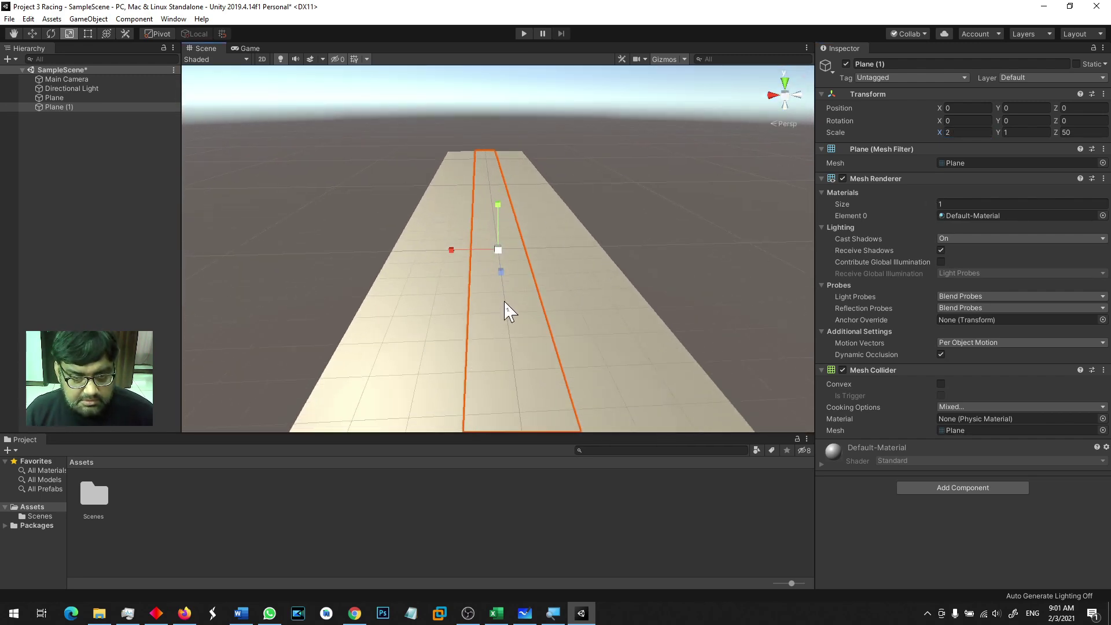
- Widen the original Plane to X scale 15
click(609, 294)
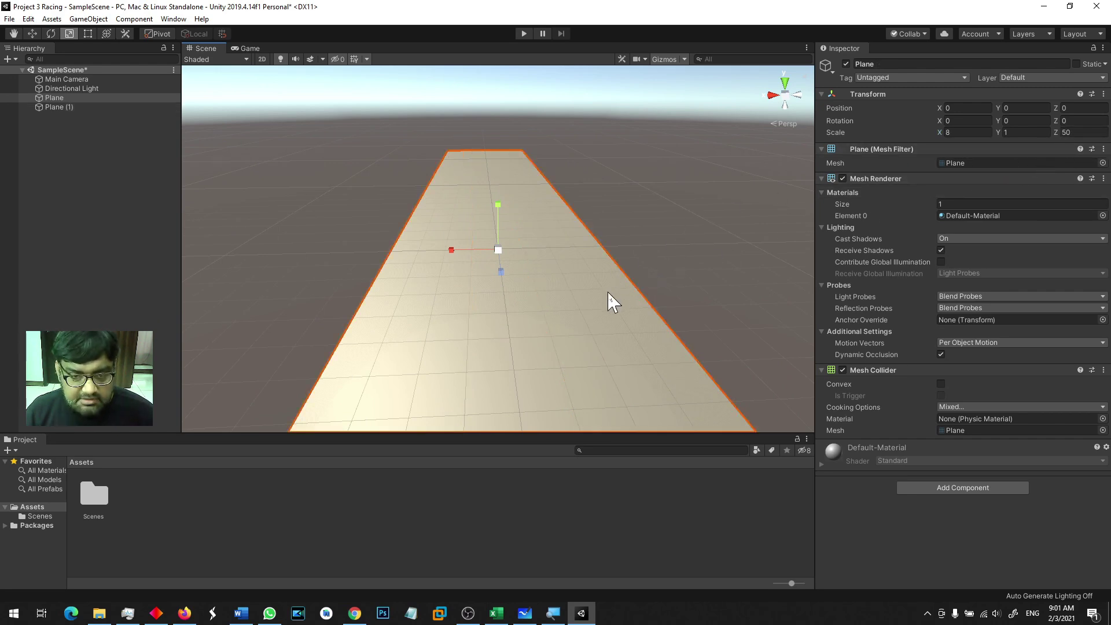
click(964, 132)
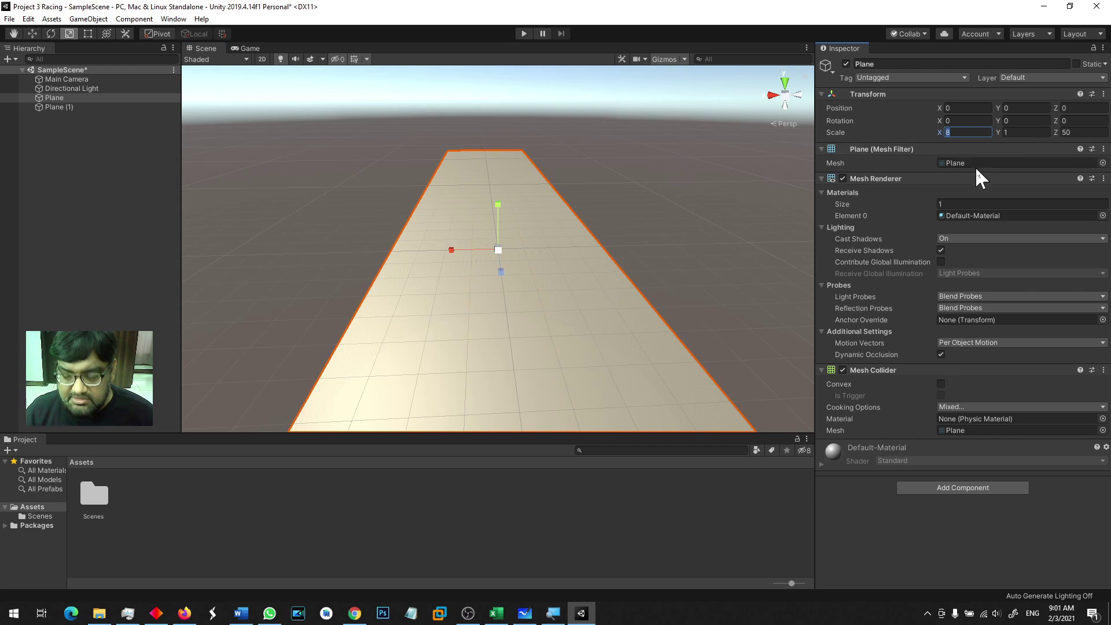
text(10)
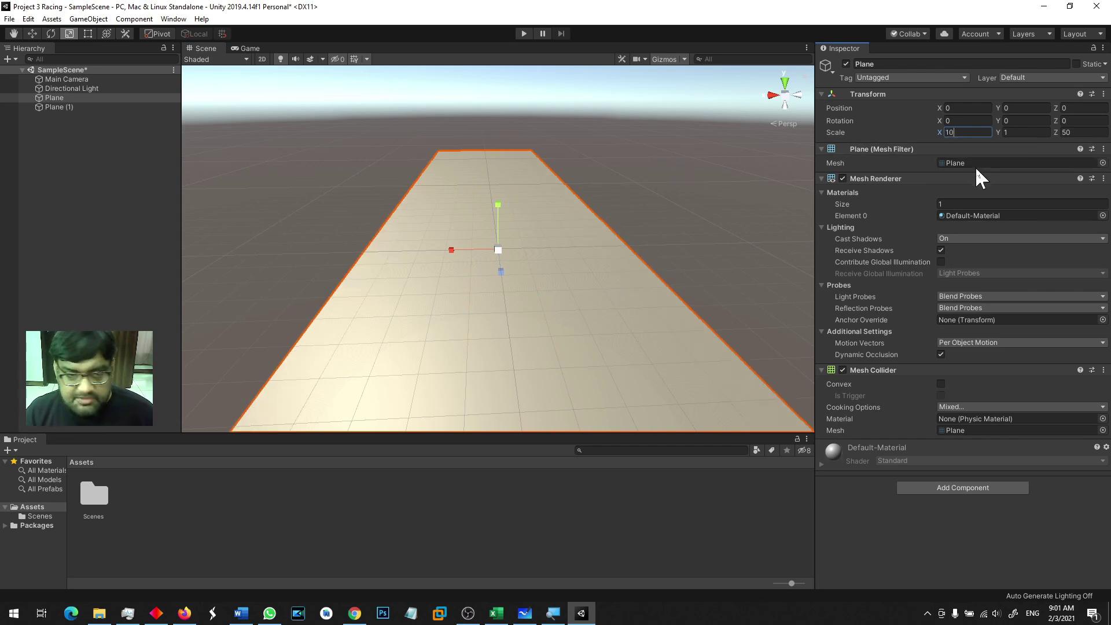
key(BackSpace)
text(5)
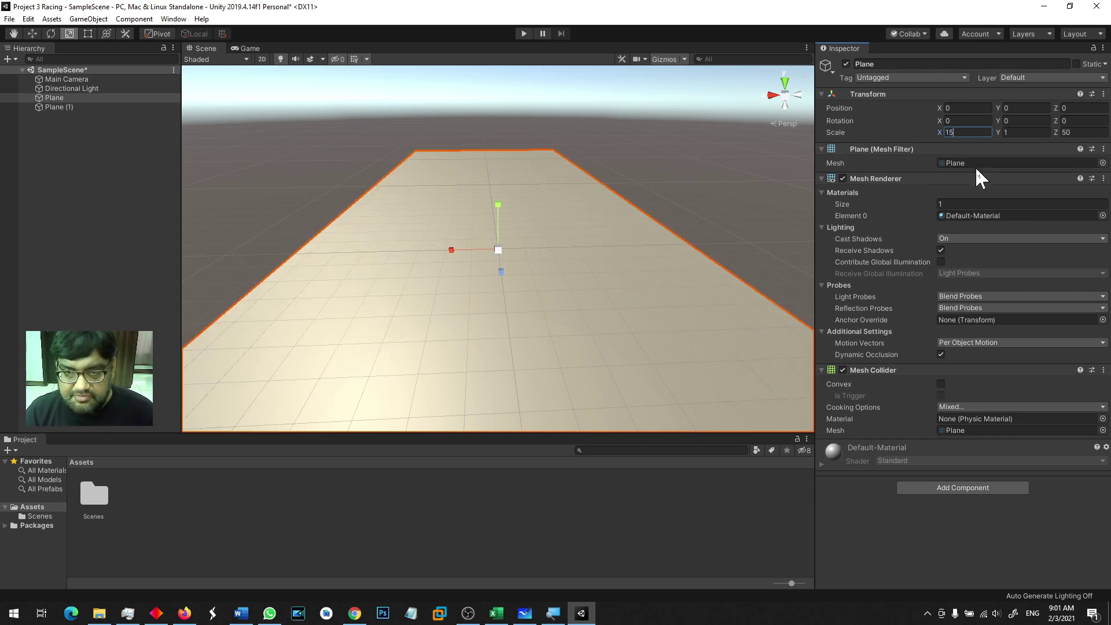
- Compare the two planes' widths by alternating selection, then minimize Unity
click(90, 106)
click(73, 97)
click(76, 106)
click(74, 99)
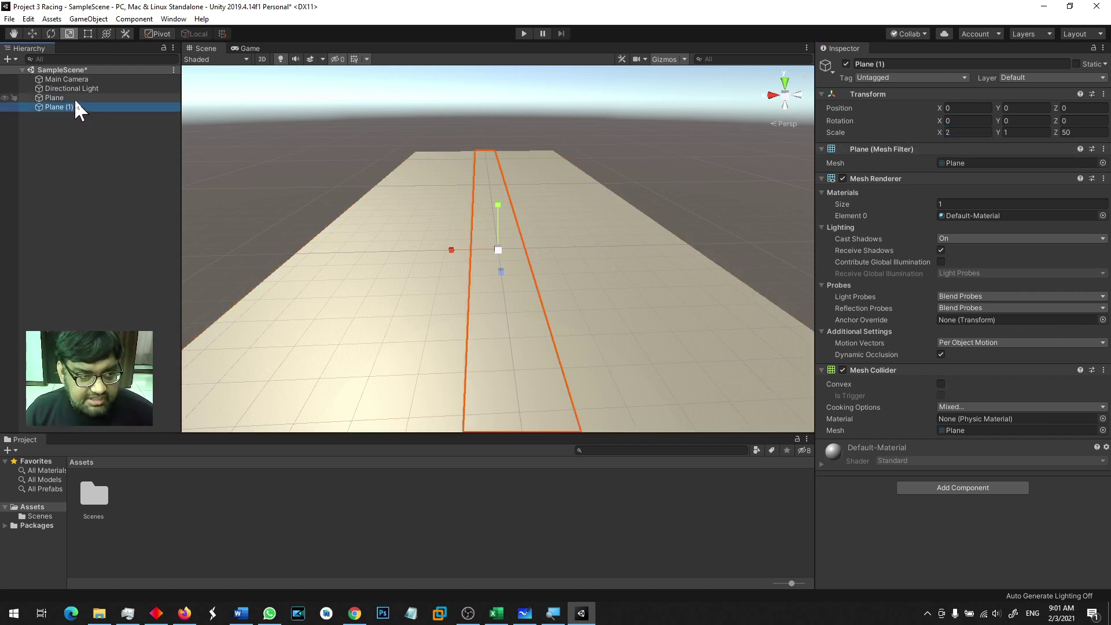
click(77, 107)
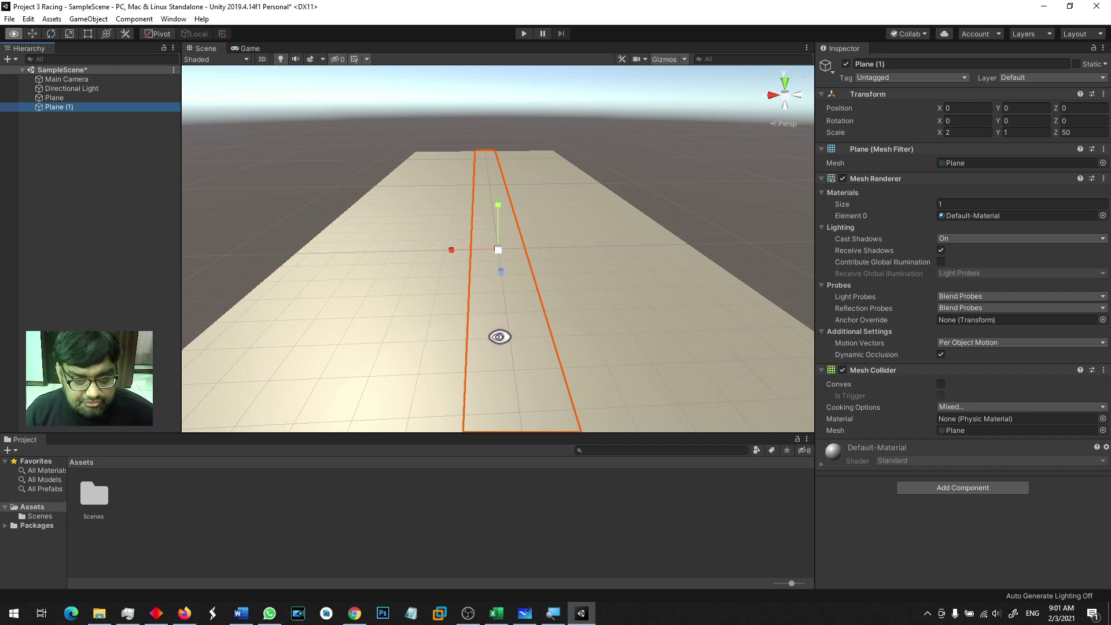
alt+drag(498, 332, 414, 398)
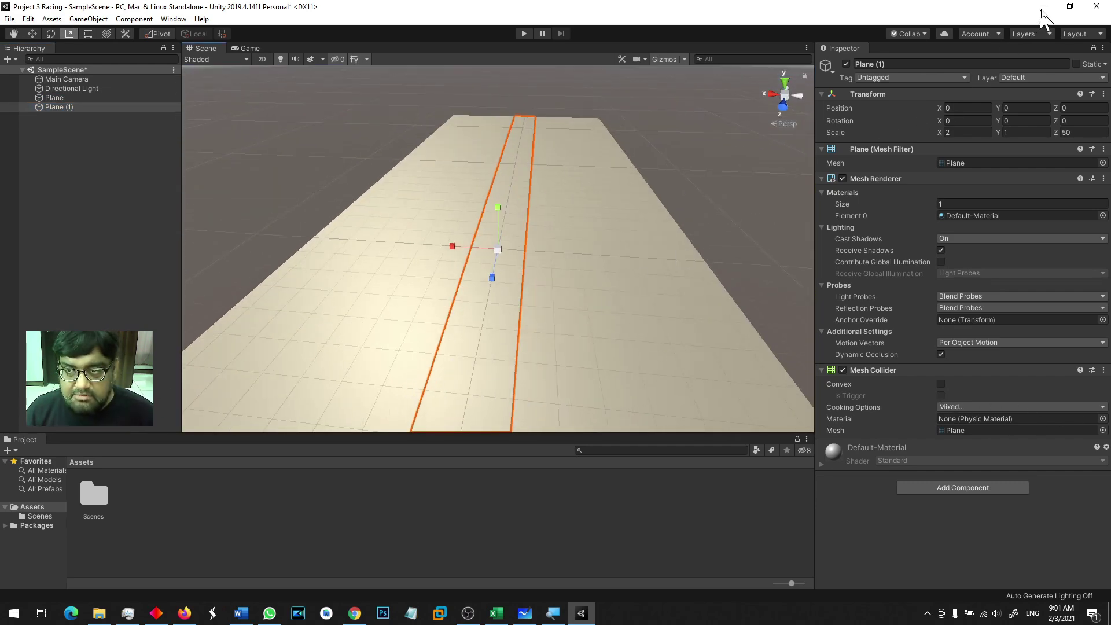
click(1044, 6)
- Open the Air School Projects folder and preview the grass, football and pattern images
double_click(29, 543)
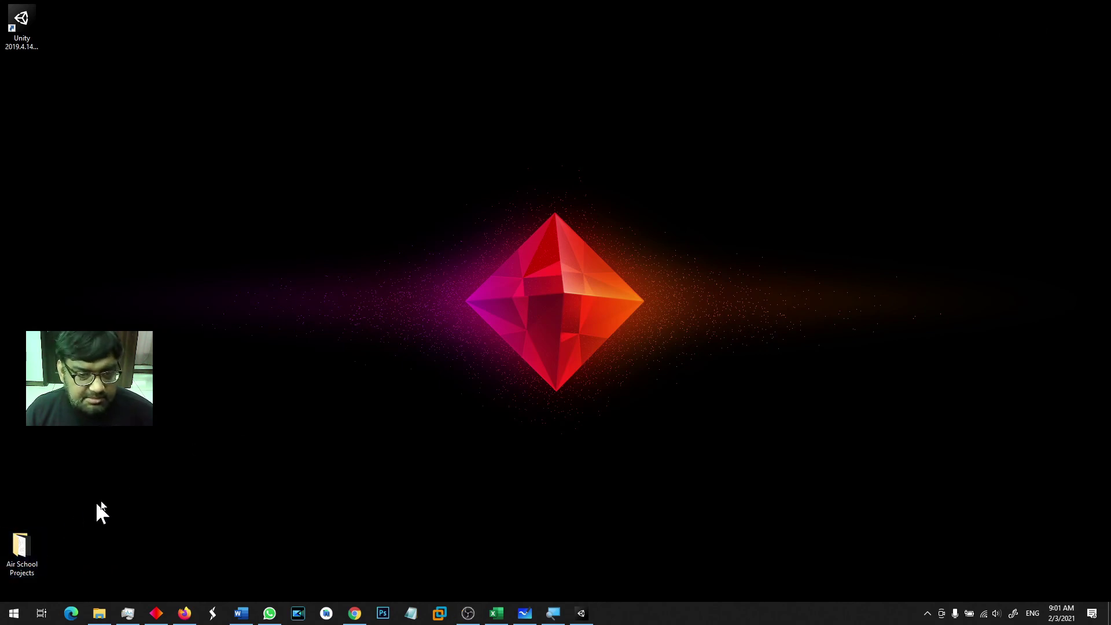
click(751, 315)
click(697, 298)
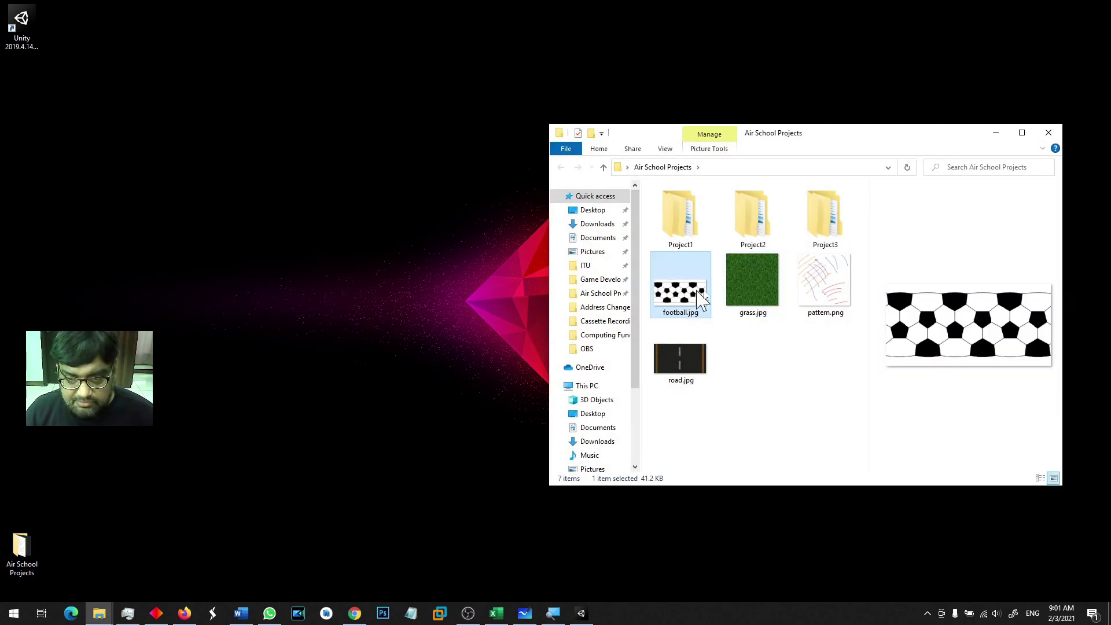
click(839, 298)
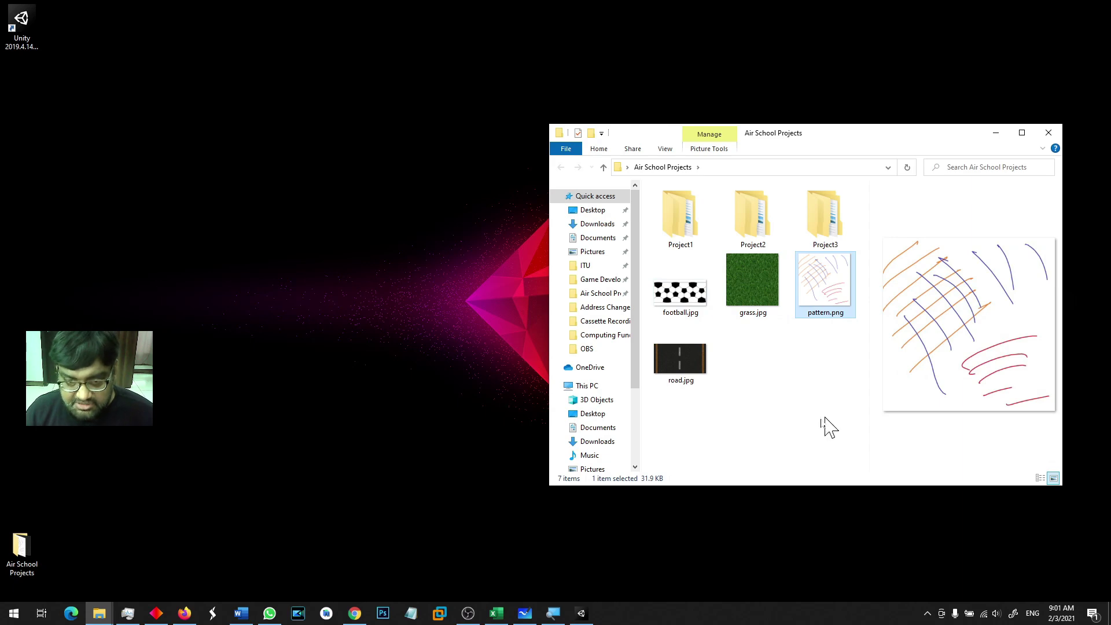
- View road.jpg at full size, close it, and return to the Unity editor
click(682, 360)
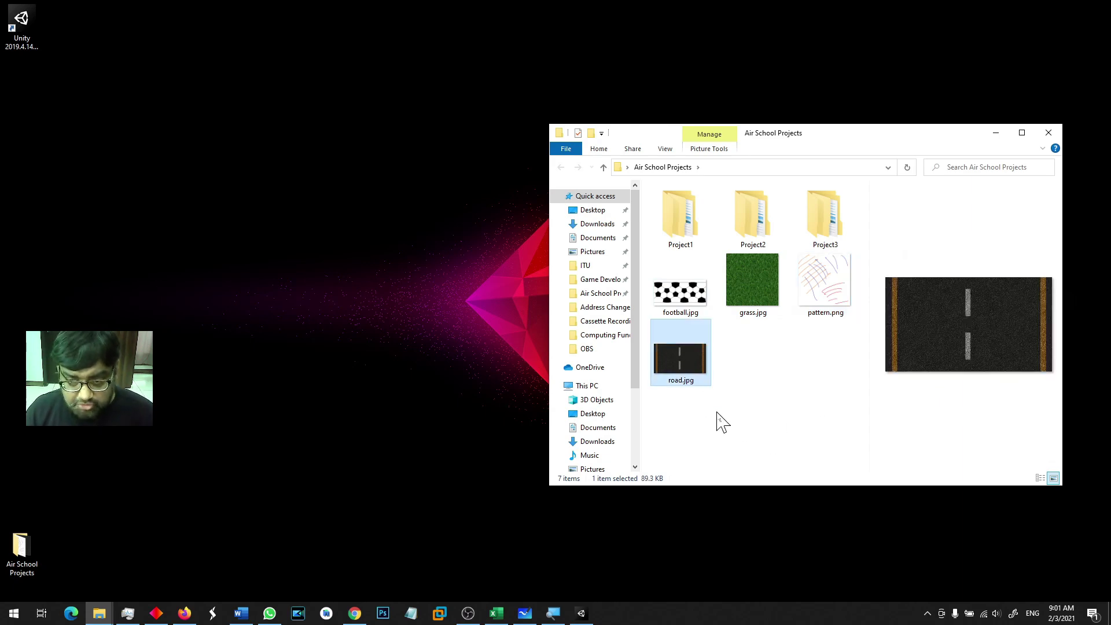
double_click(680, 373)
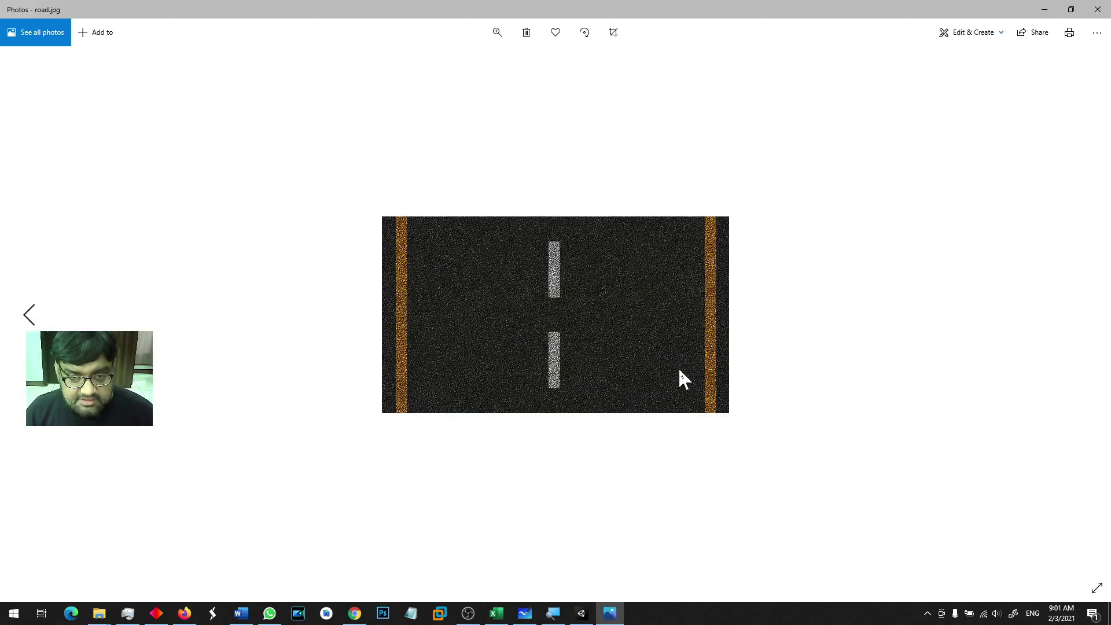
click(1096, 9)
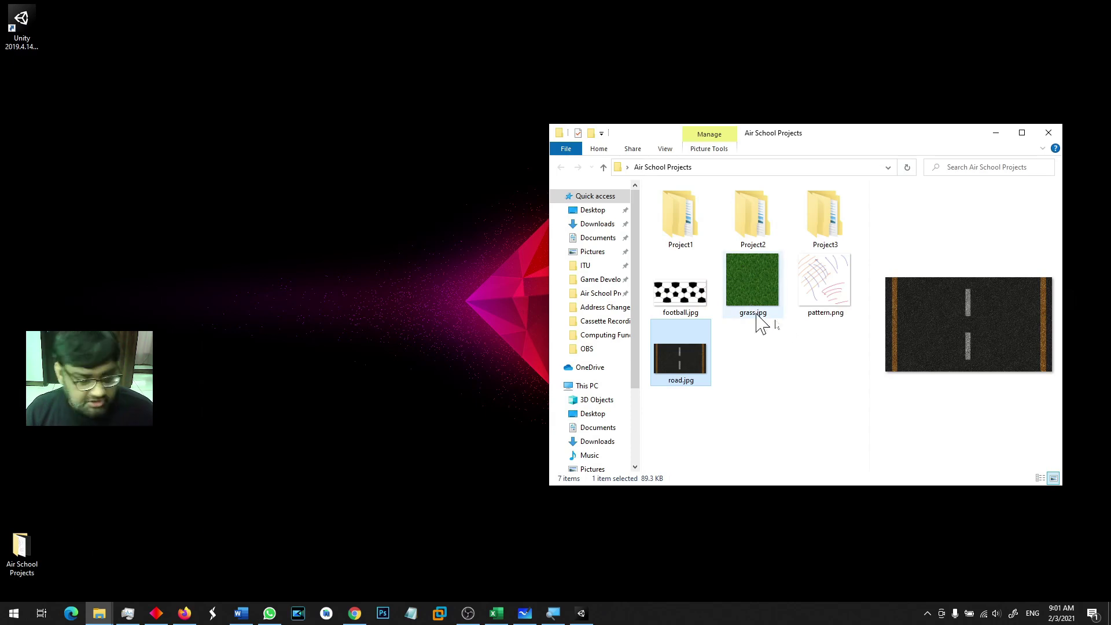
key(alt+Tab)
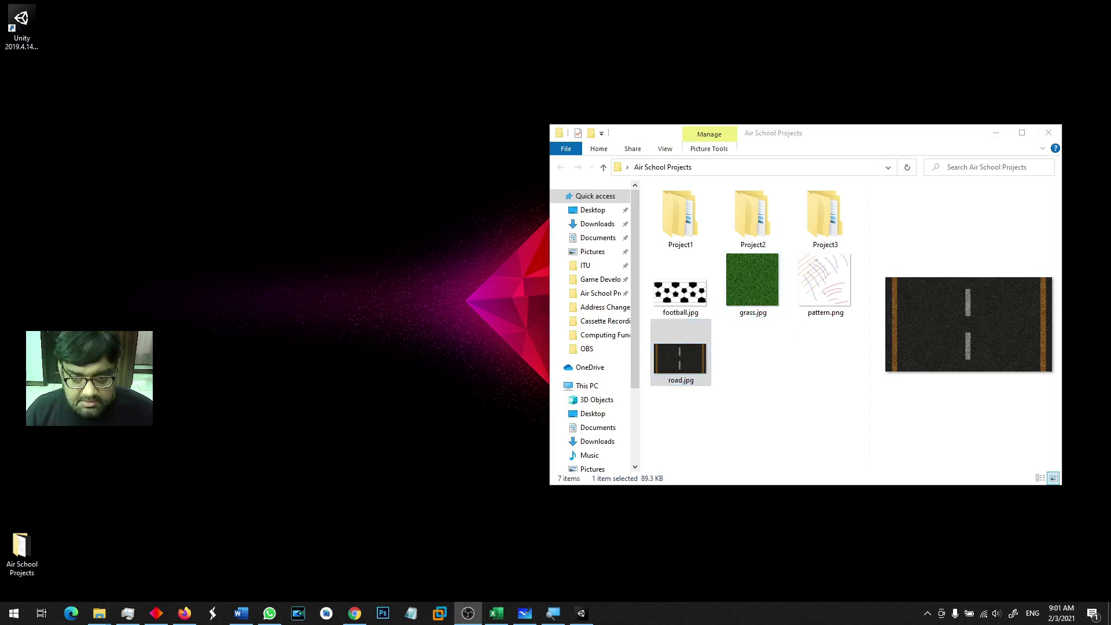
click(581, 615)
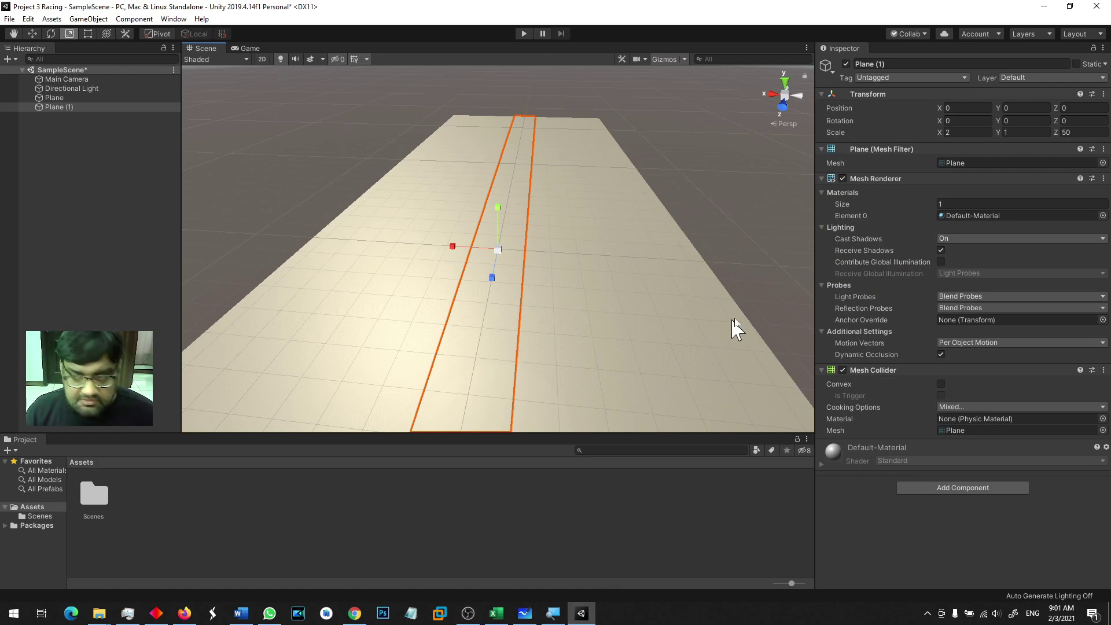
- Drag grass.jpg and road.jpg from Explorer into Unity's Assets panel, then maximize Unity
key(alt+Tab)
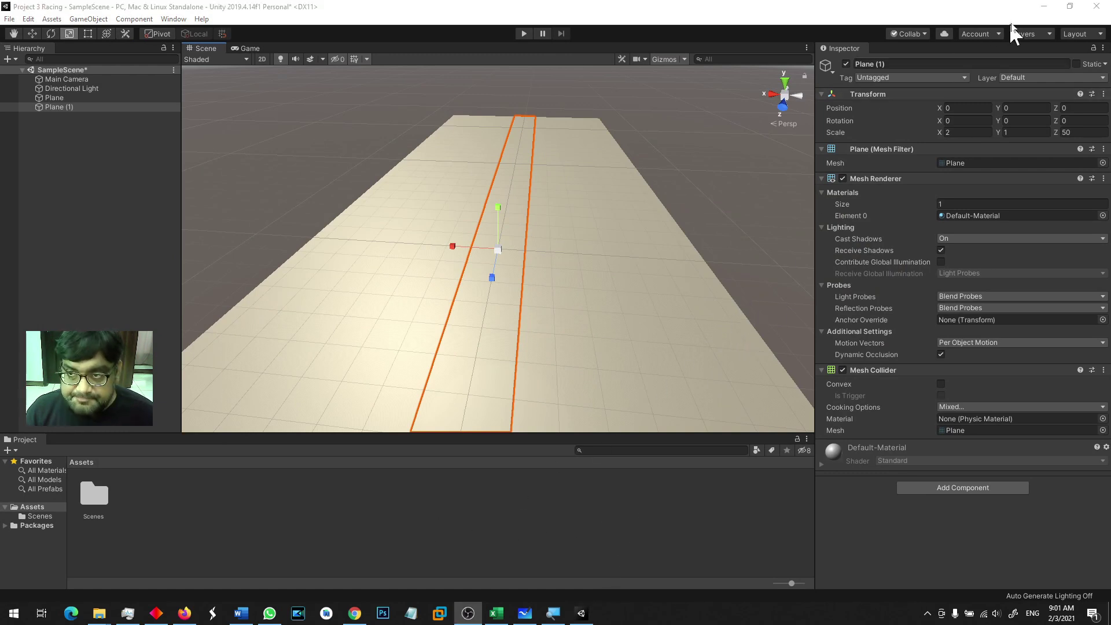
drag(1013, 12, 527, 33)
click(752, 182)
click(745, 307)
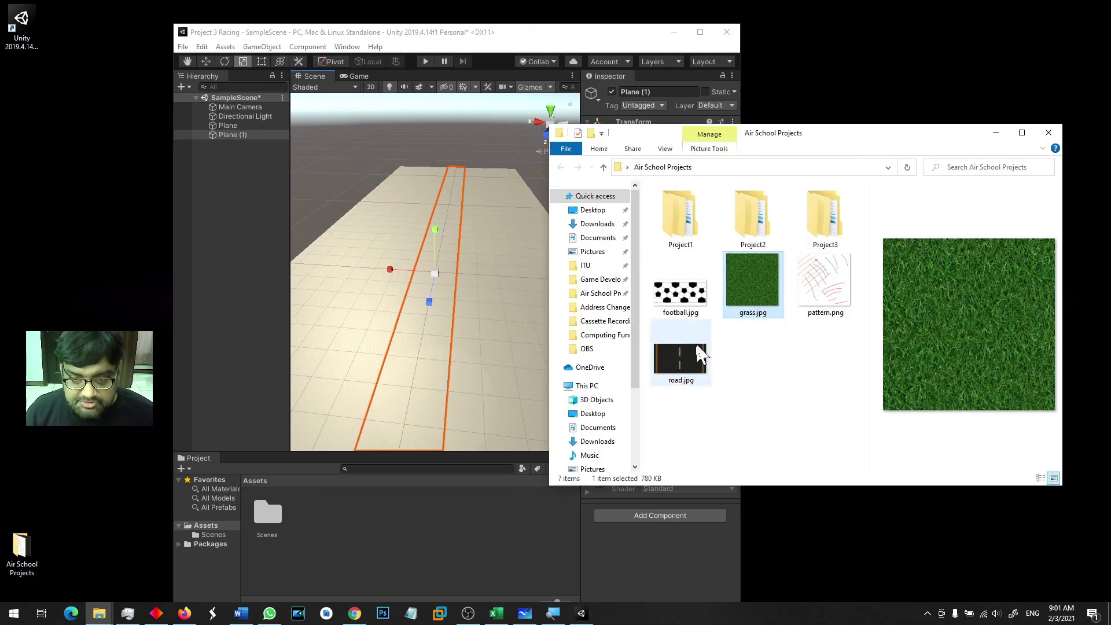
ctrl+click(700, 355)
drag(741, 306, 319, 523)
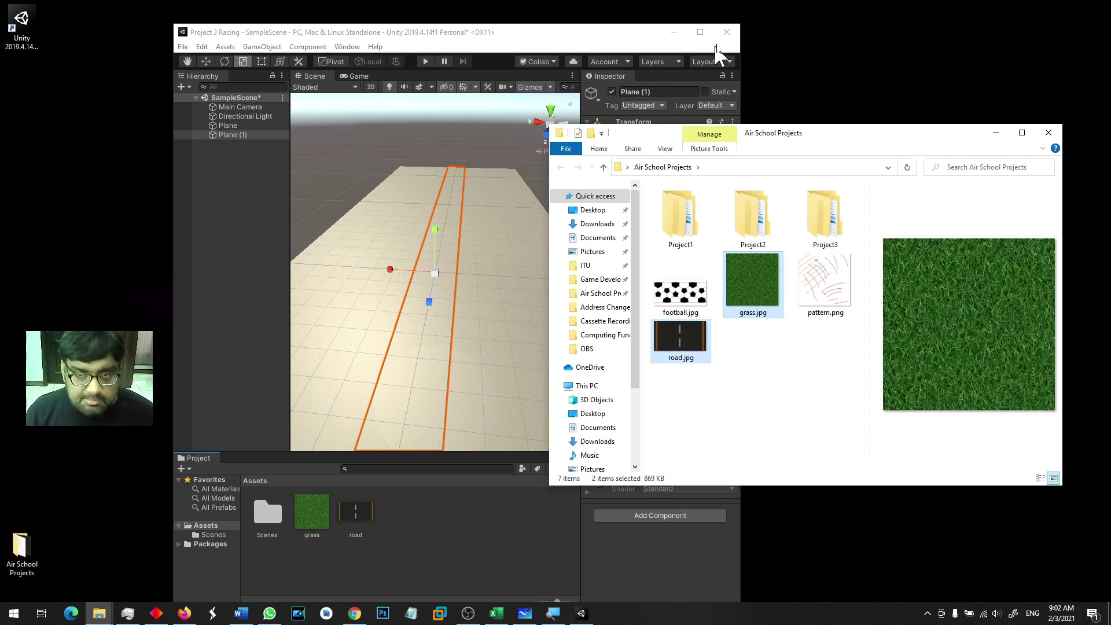
click(700, 32)
click(280, 517)
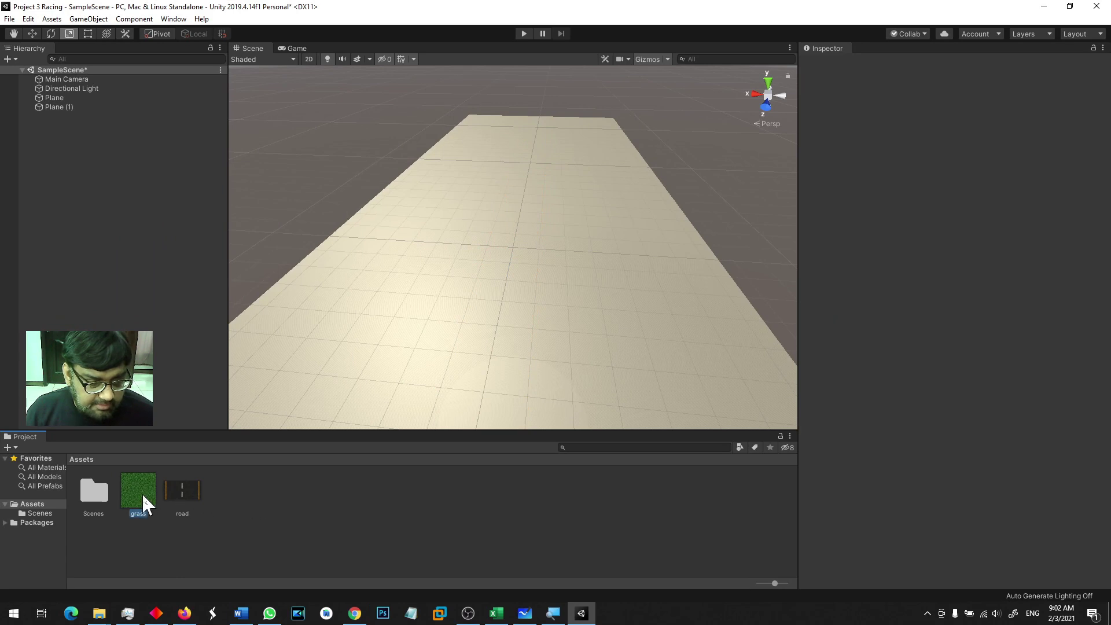
- Apply the grass texture to the wide Plane and the road texture to Plane (1)
click(143, 502)
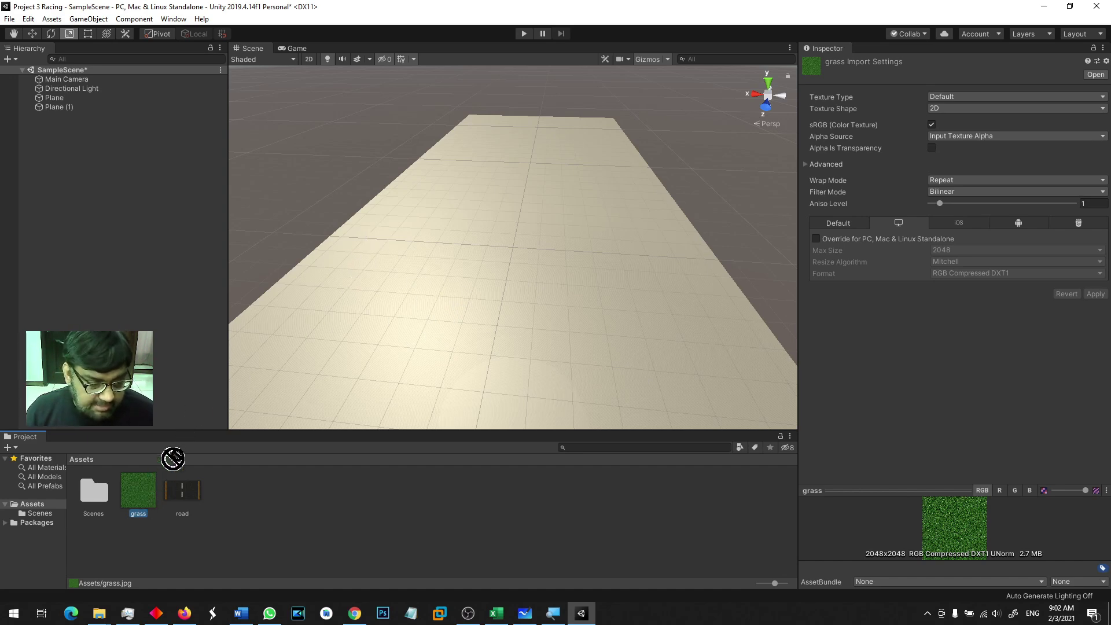
drag(172, 459, 414, 251)
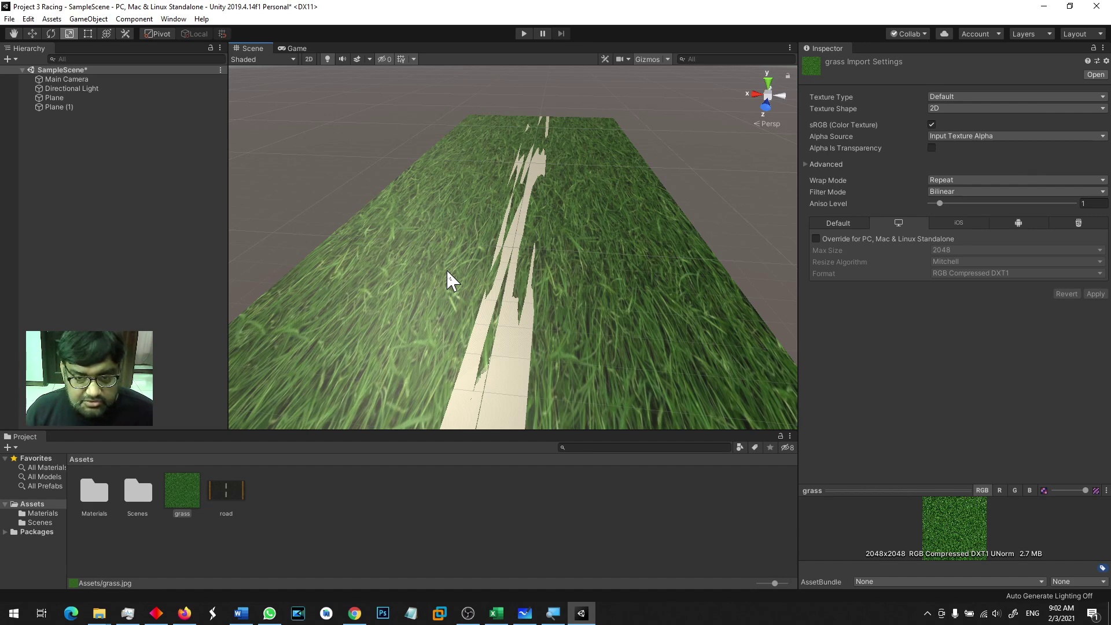
drag(230, 502, 510, 382)
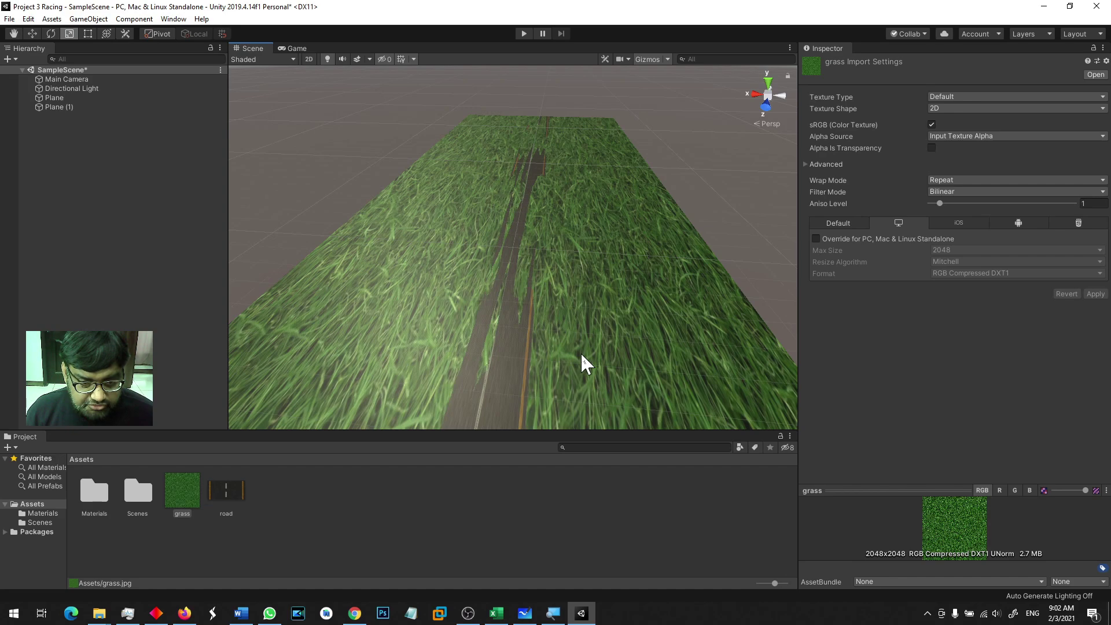
scroll(581, 354, down, 2)
scroll(580, 351, up, 4)
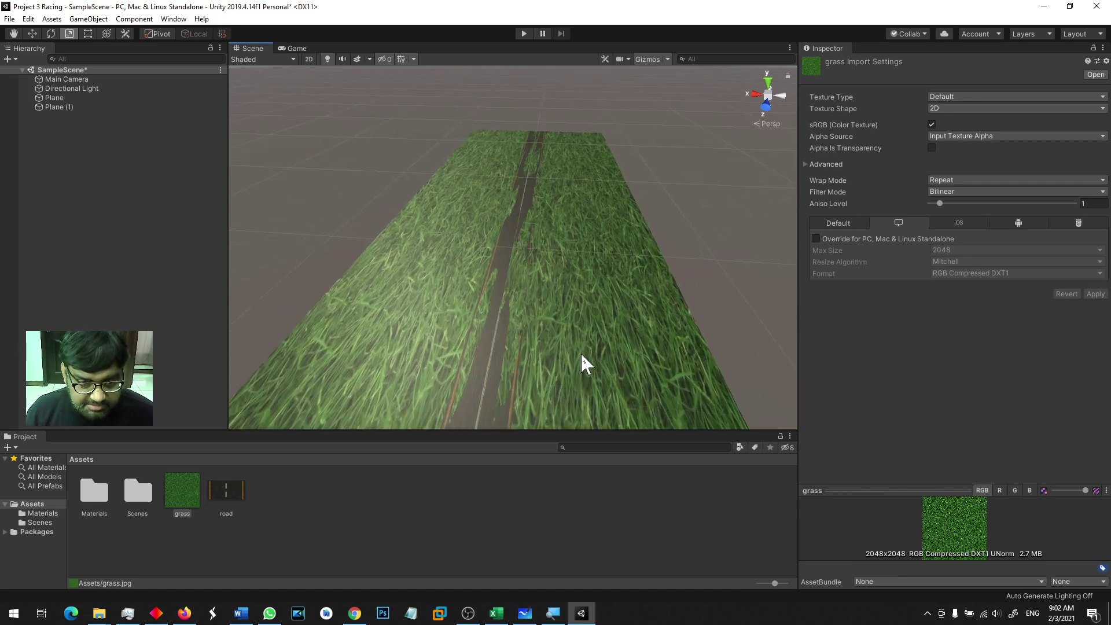
scroll(580, 352, up, 3)
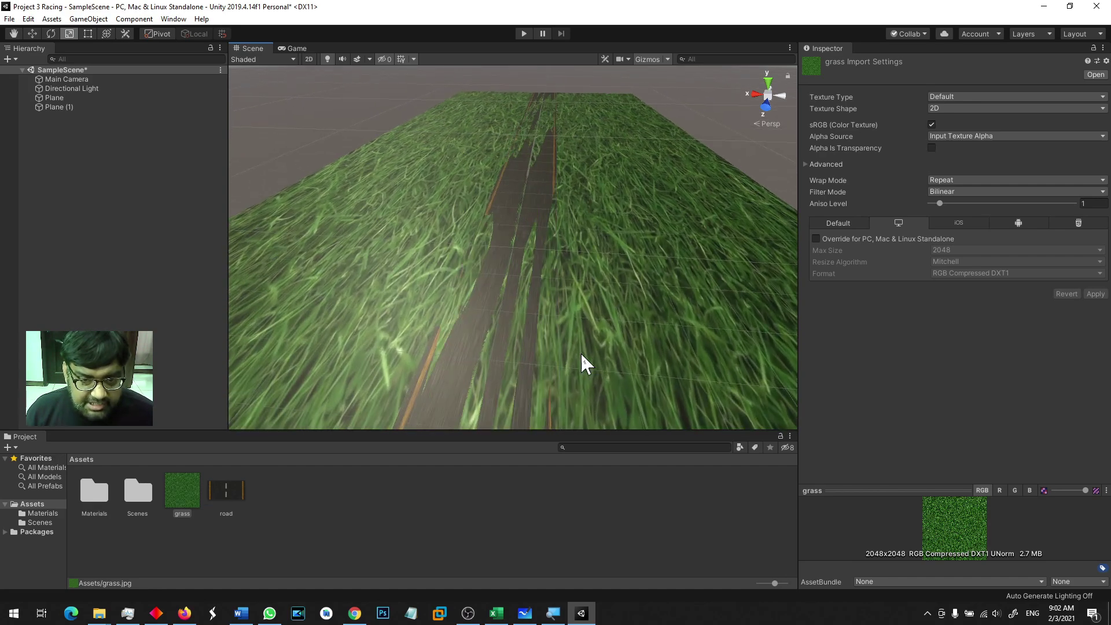
scroll(580, 352, up, 2)
scroll(581, 354, down, 3)
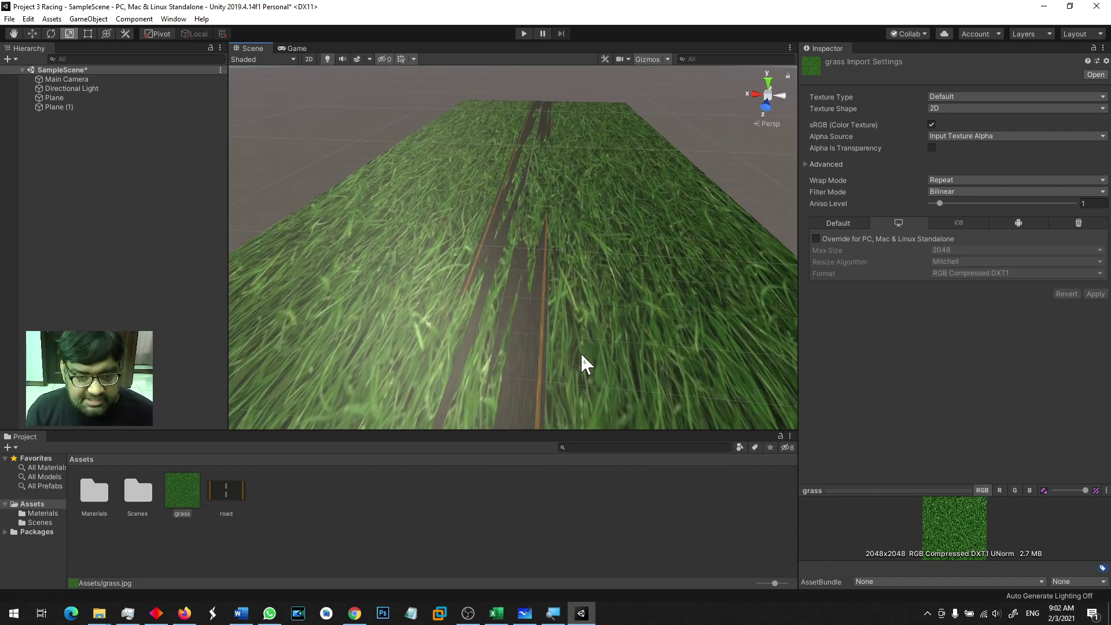
- Set Plane (1)'s Position Y to 0.001, then reselect the grass plane
click(535, 343)
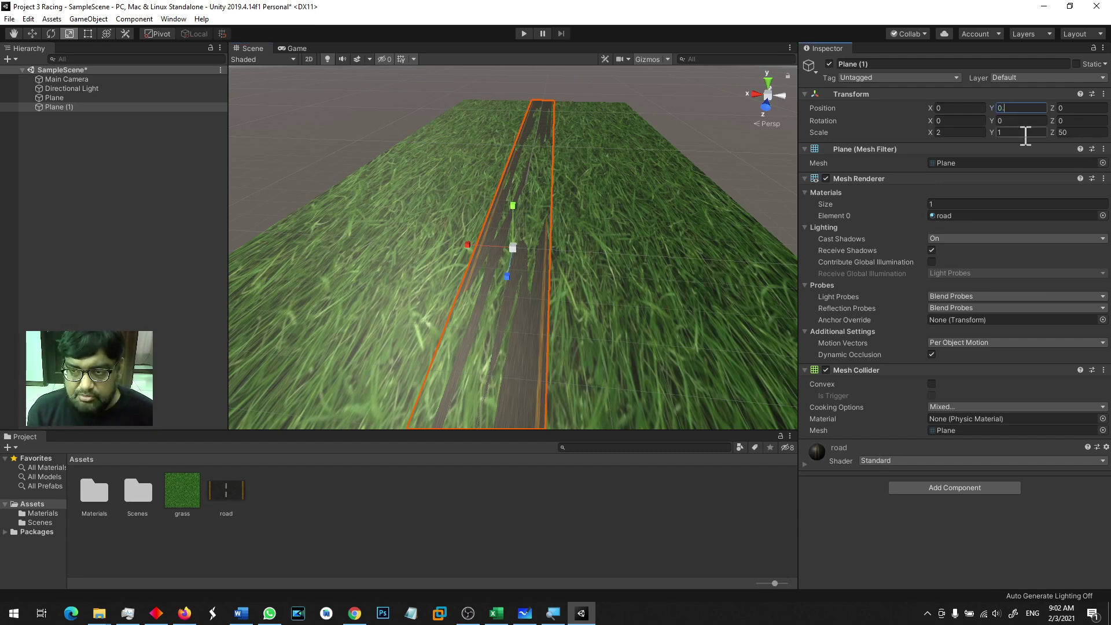
text(1)
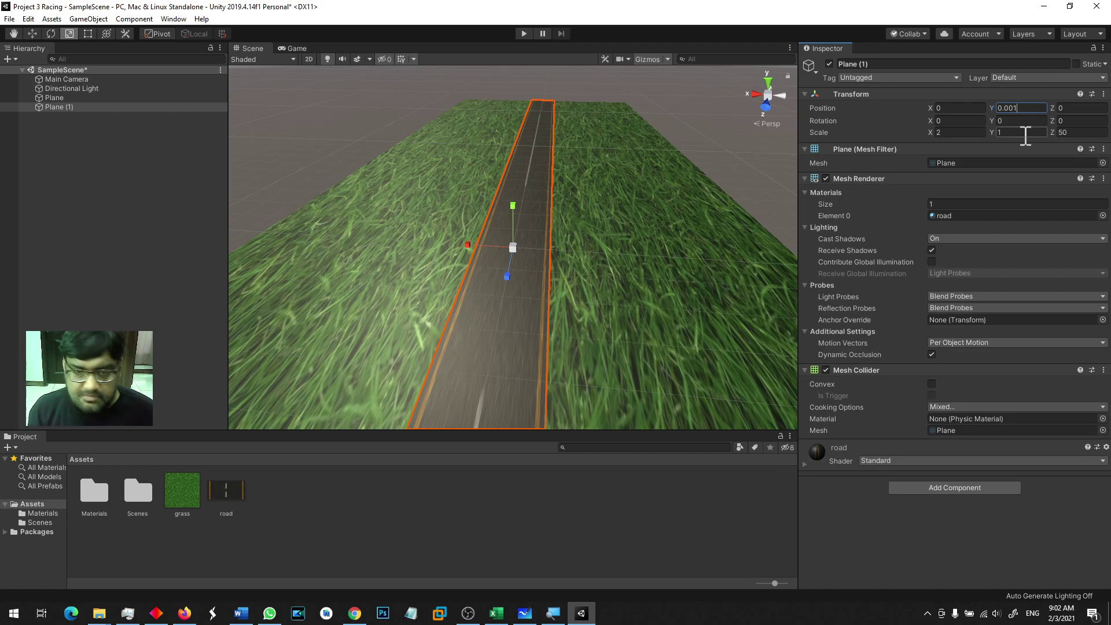
click(640, 213)
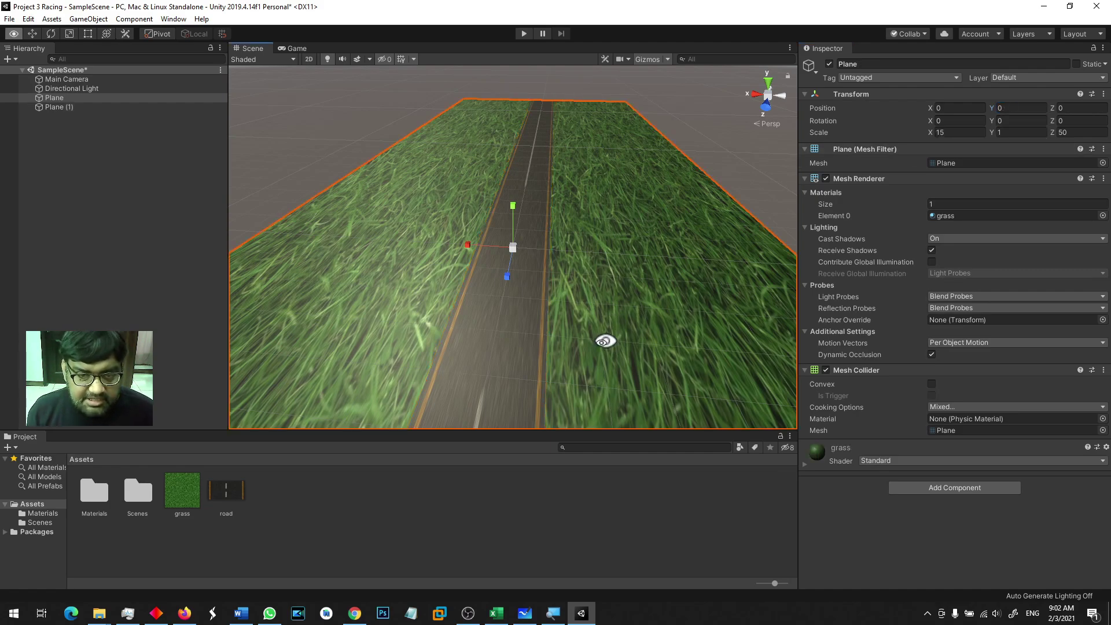
alt+drag(605, 341, 604, 388)
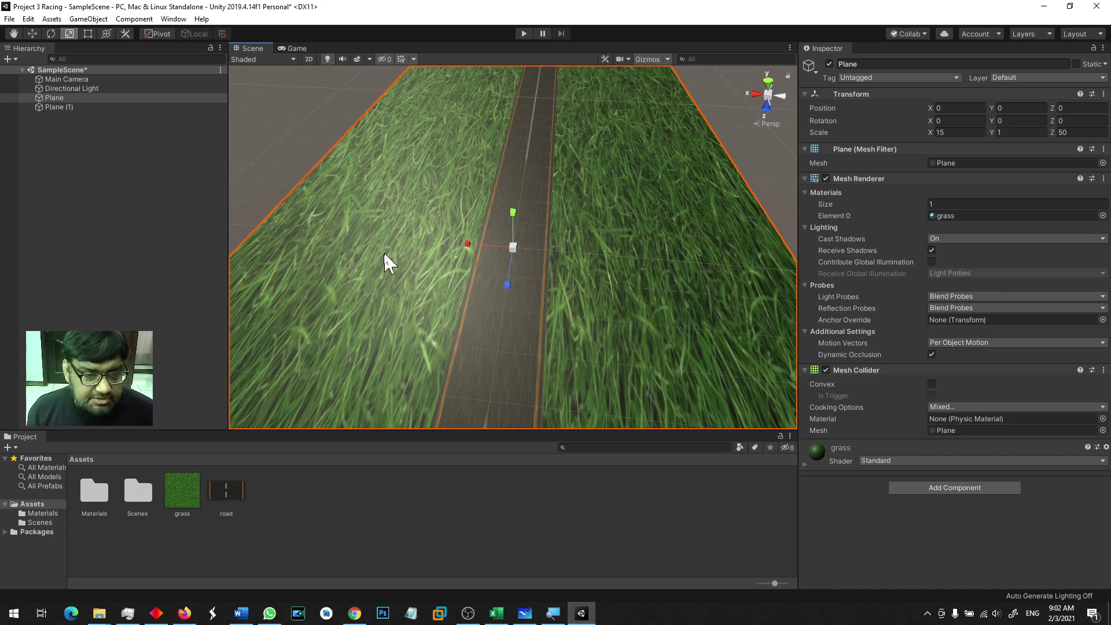
- Set the grass plane's Scale Z to 100
scroll(380, 321, down, 10)
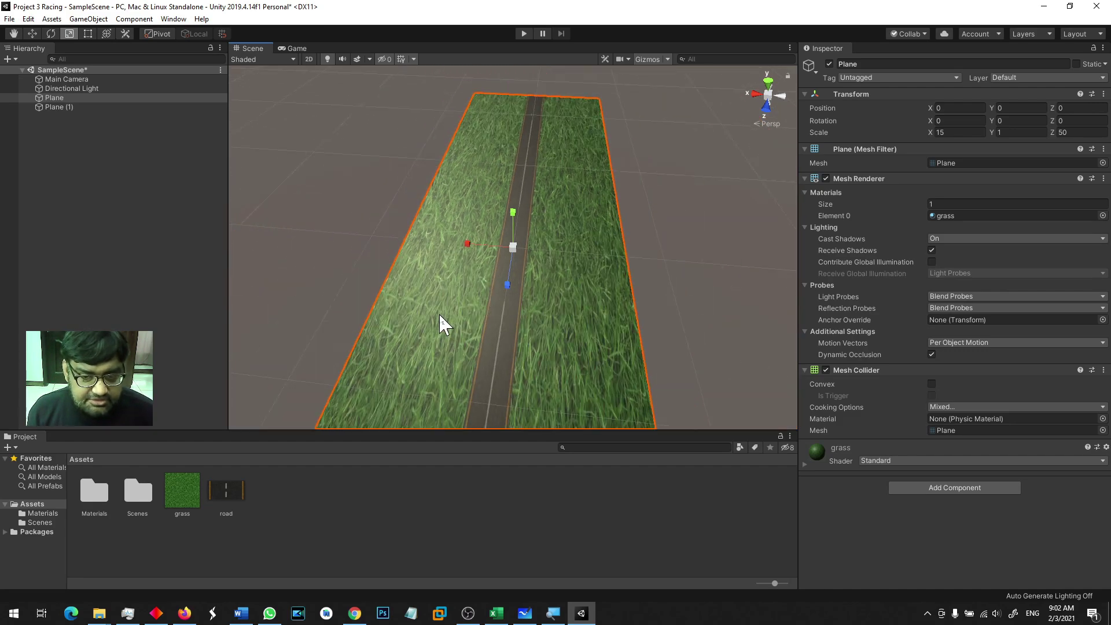
scroll(631, 386, up, 10)
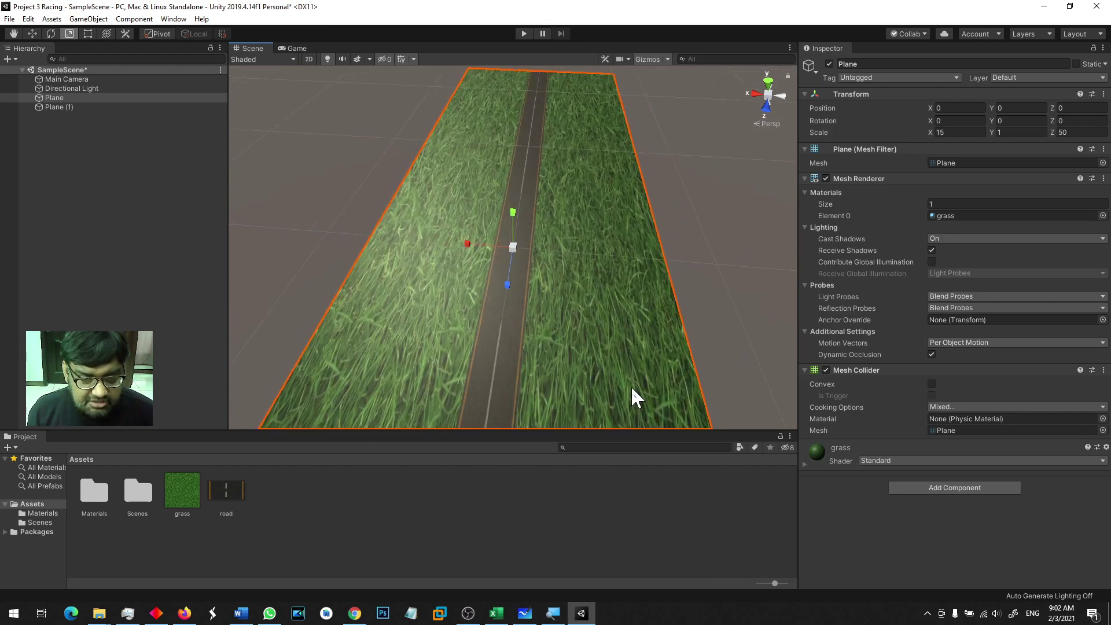
scroll(630, 385, up, 3)
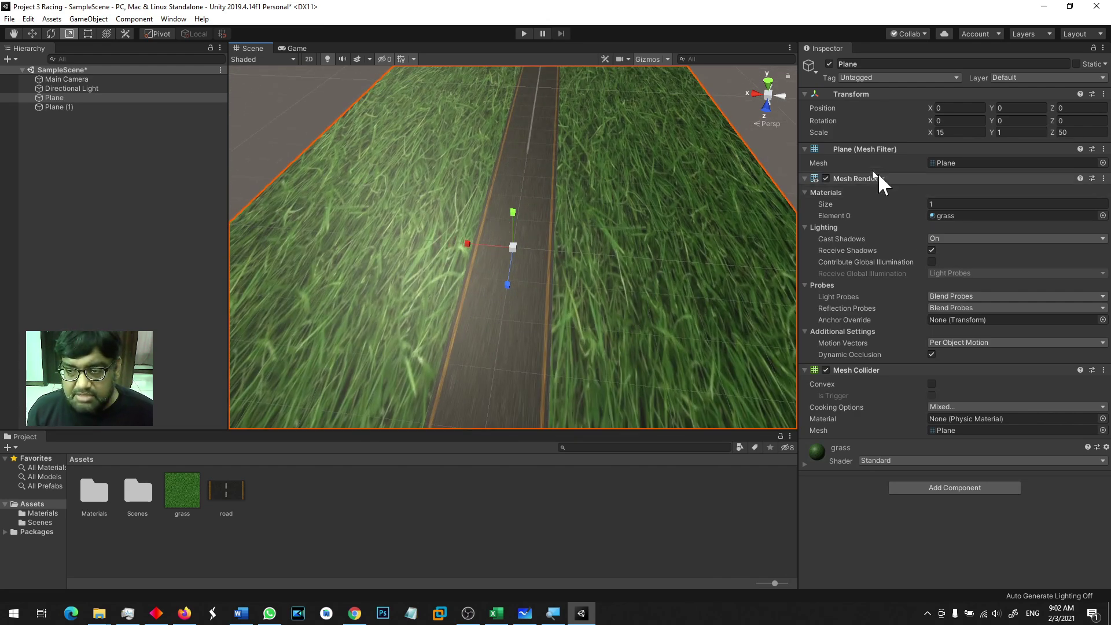
click(772, 165)
click(715, 210)
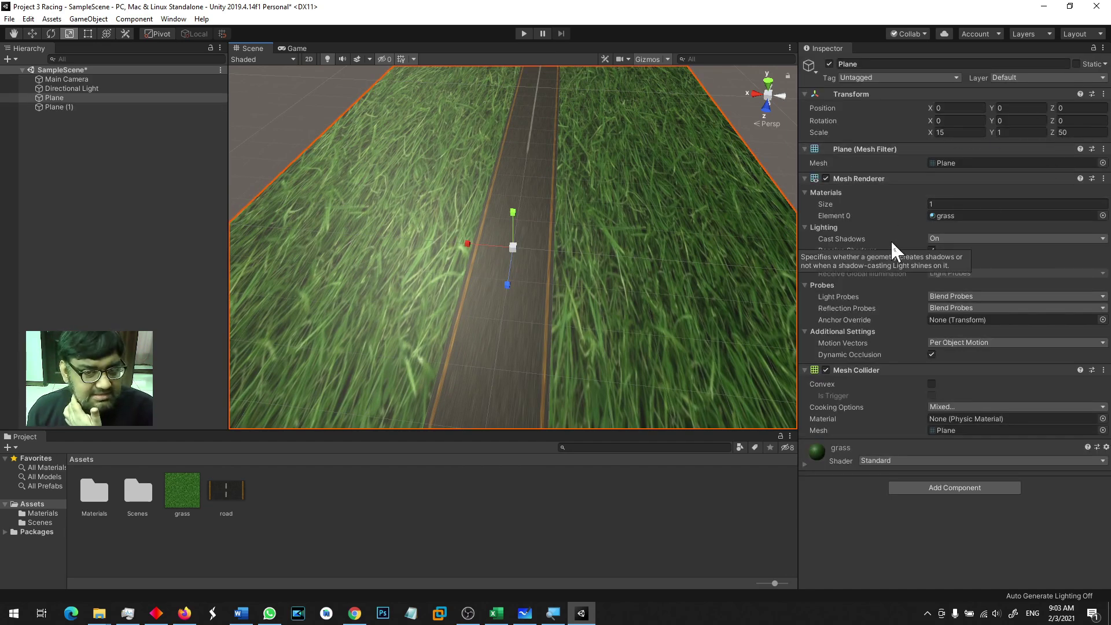
middle_drag(680, 373, 632, 214)
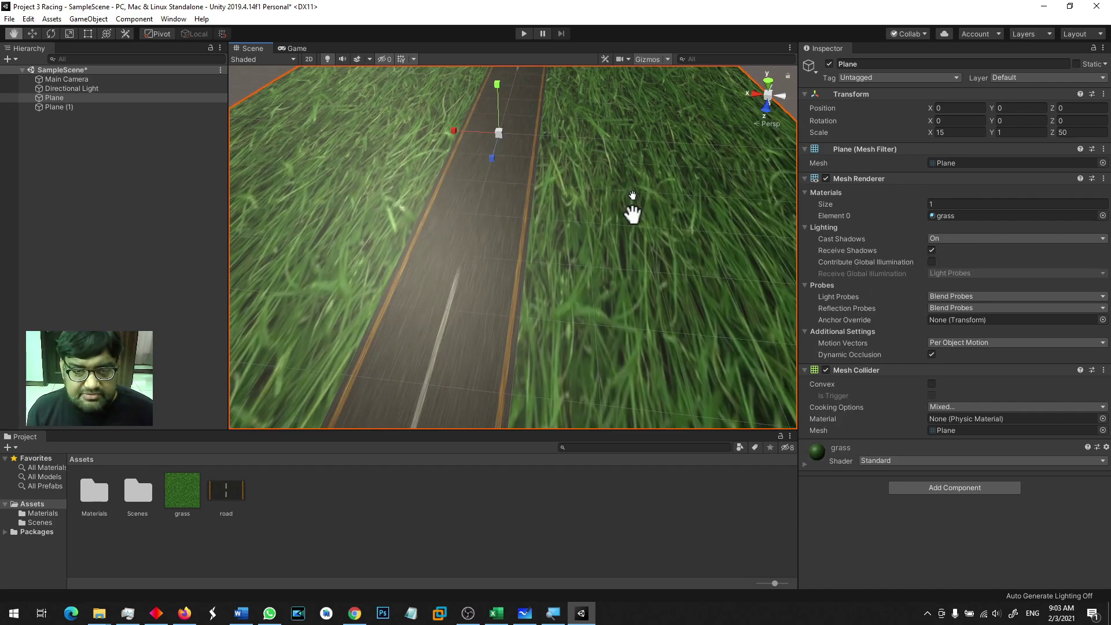
scroll(630, 223, down, 10)
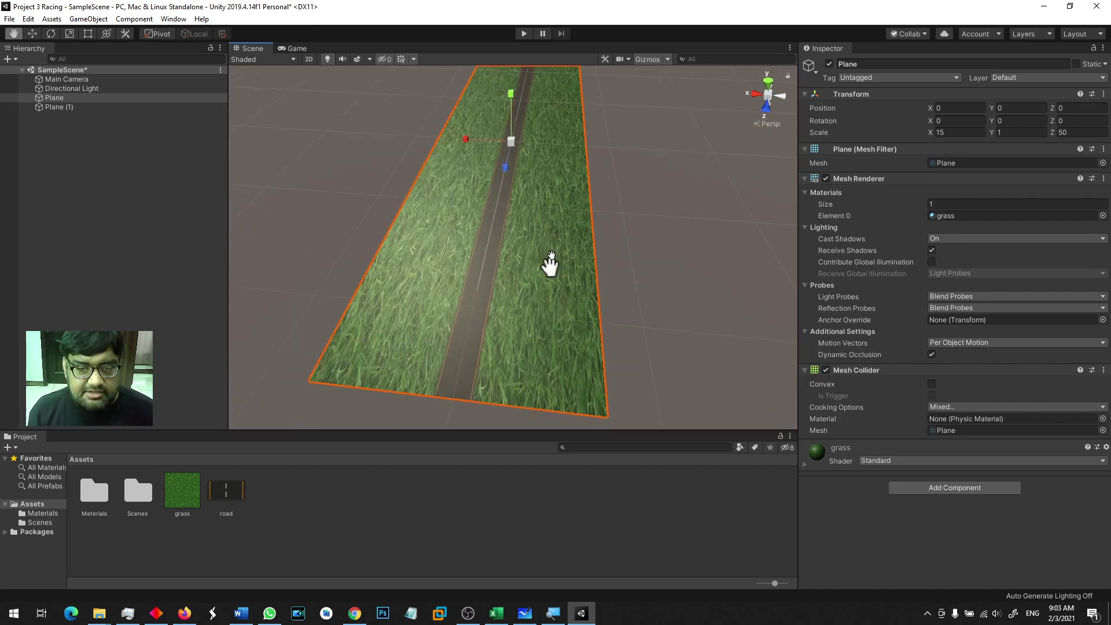
alt+drag(550, 263, 565, 309)
click(1069, 132)
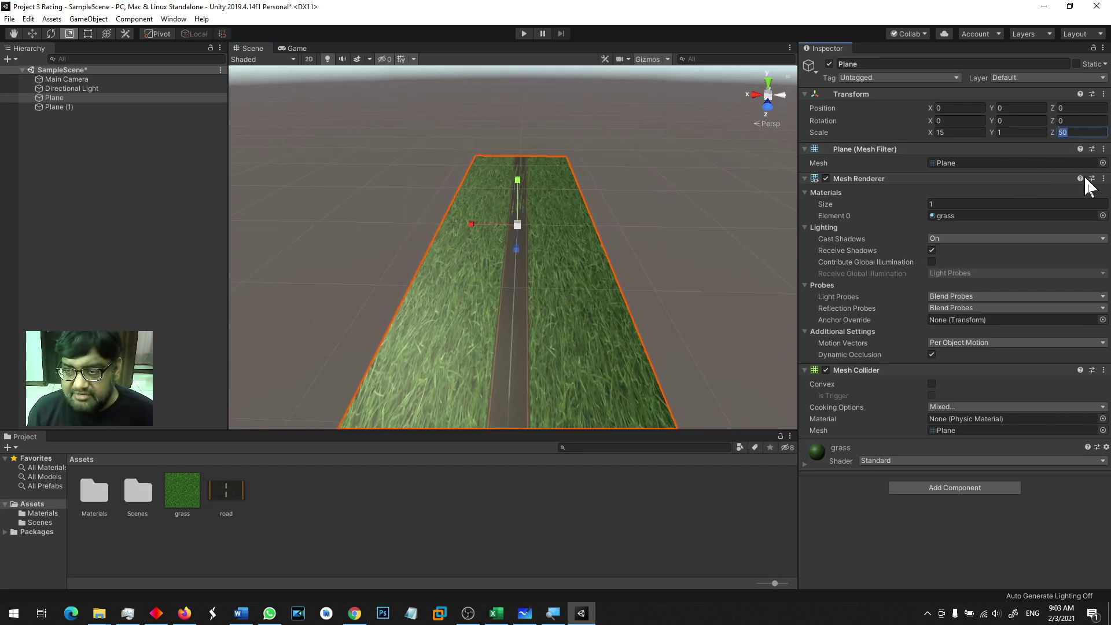
text(100)
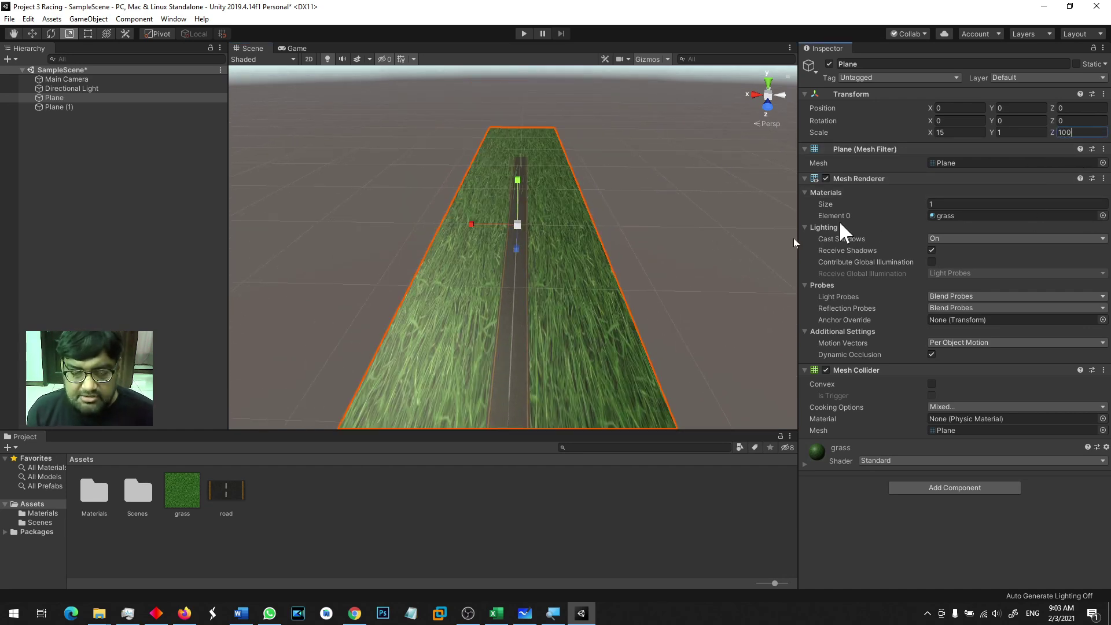
- Set the road plane's Scale Z to 100 as well
click(508, 348)
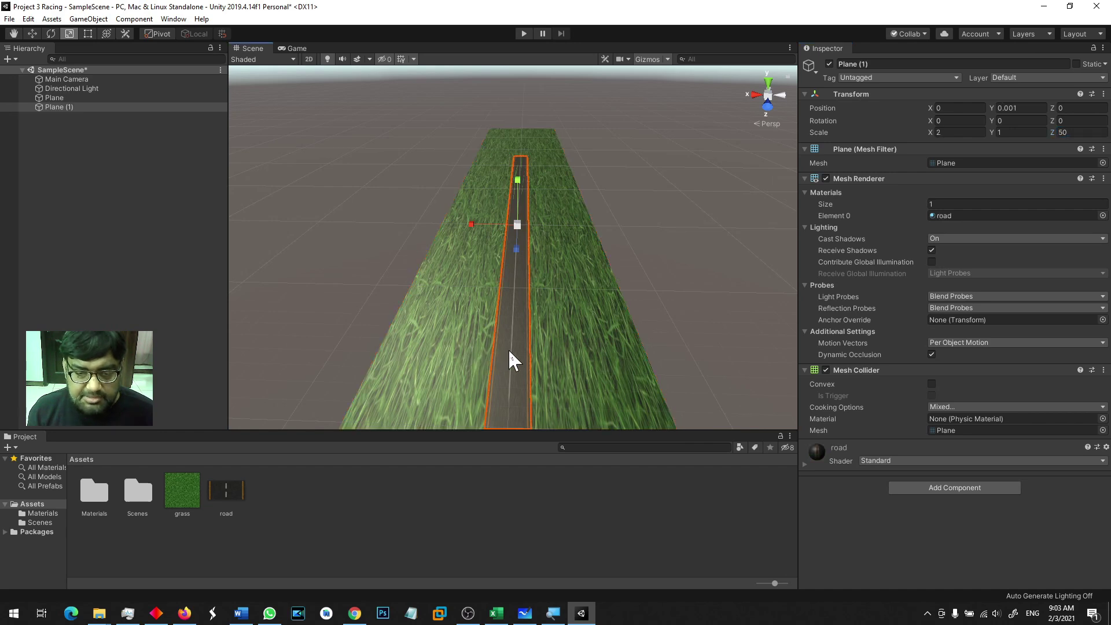
double_click(1073, 133)
text(100)
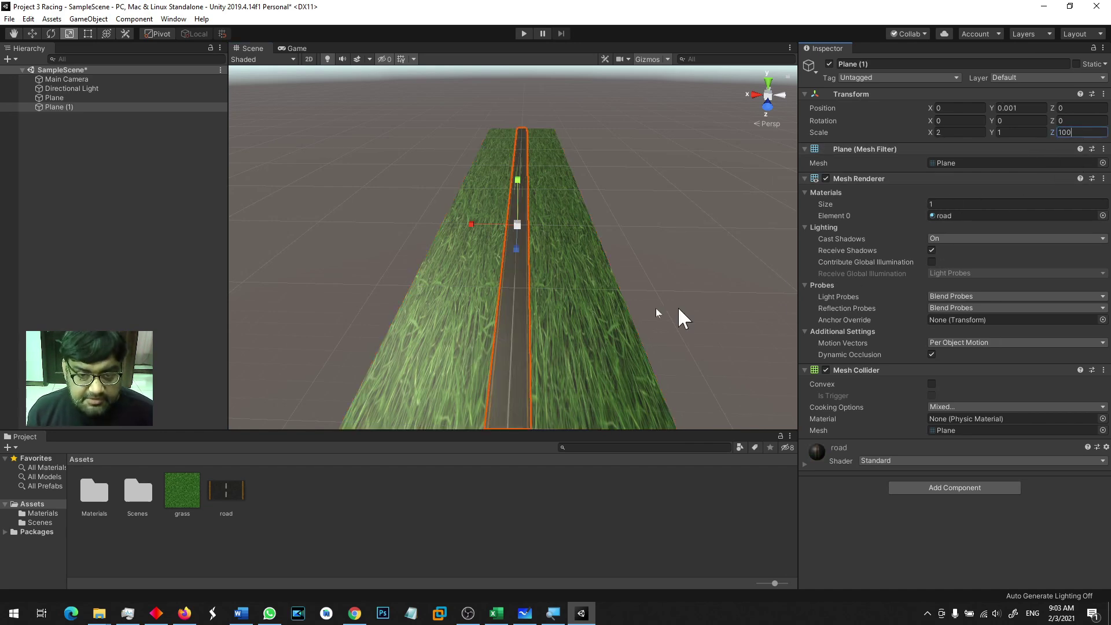
click(576, 365)
scroll(580, 362, down, 5)
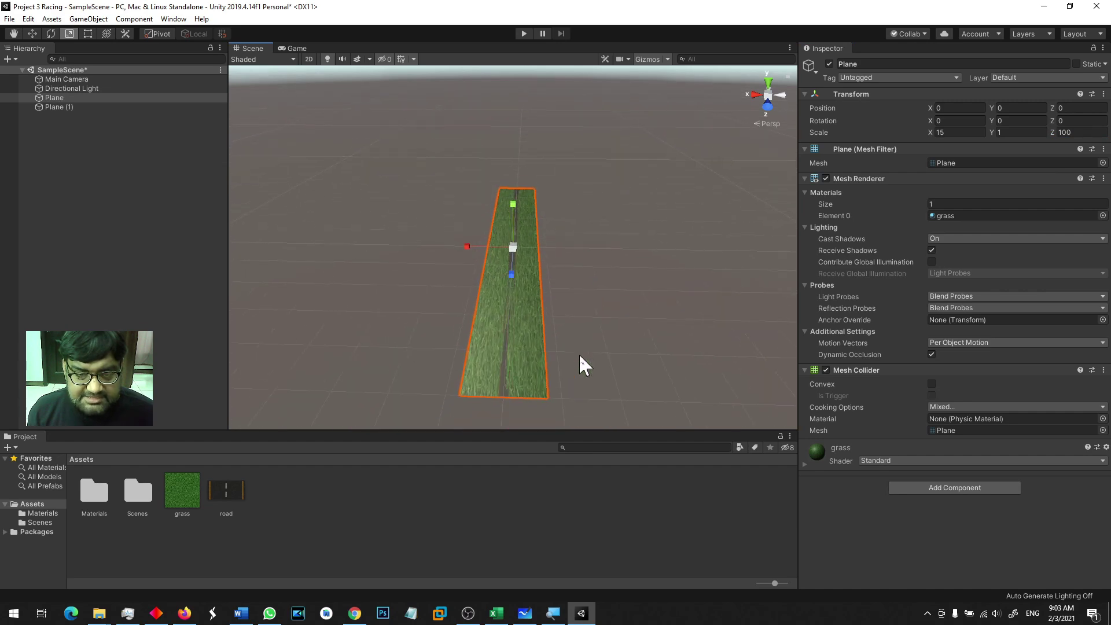
alt+drag(580, 348, 614, 333)
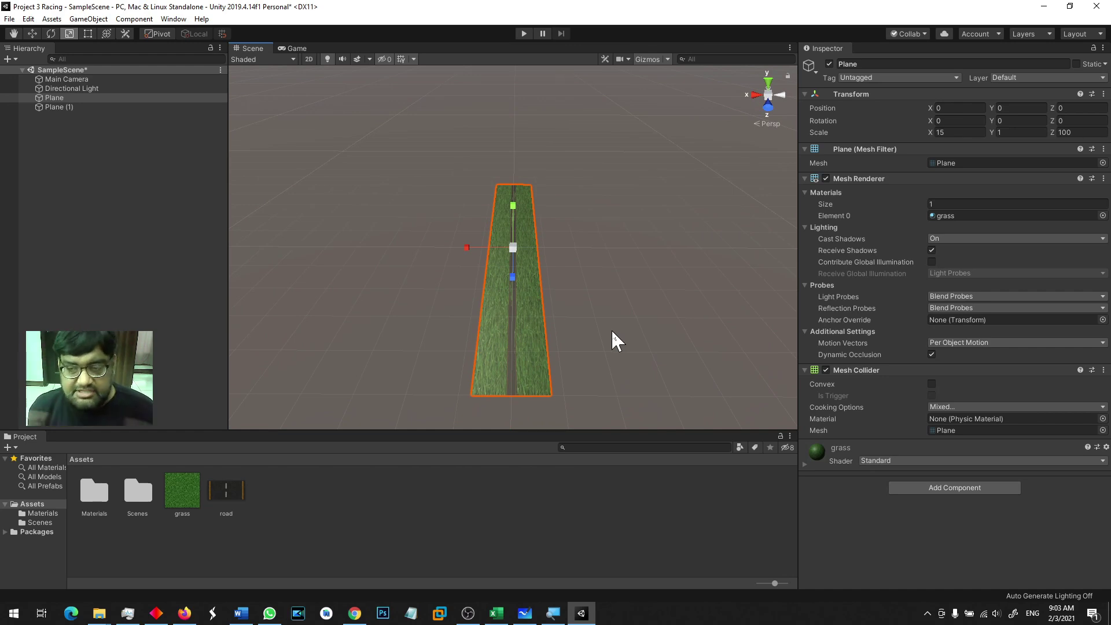
- Set the grass material's Tiling to X 15, Y 100
click(618, 262)
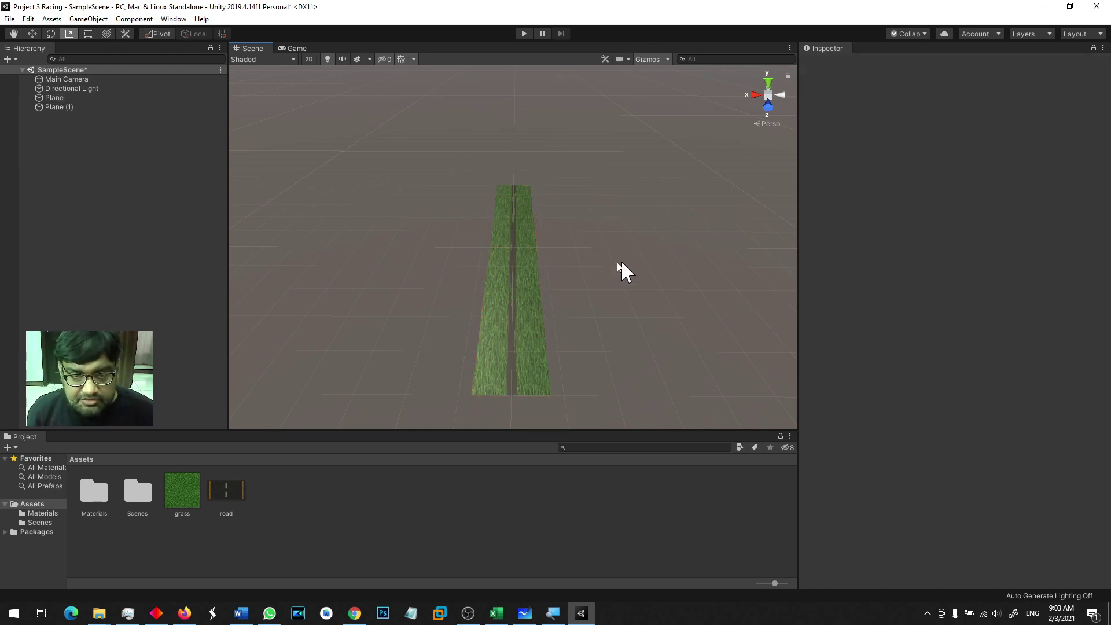
click(538, 294)
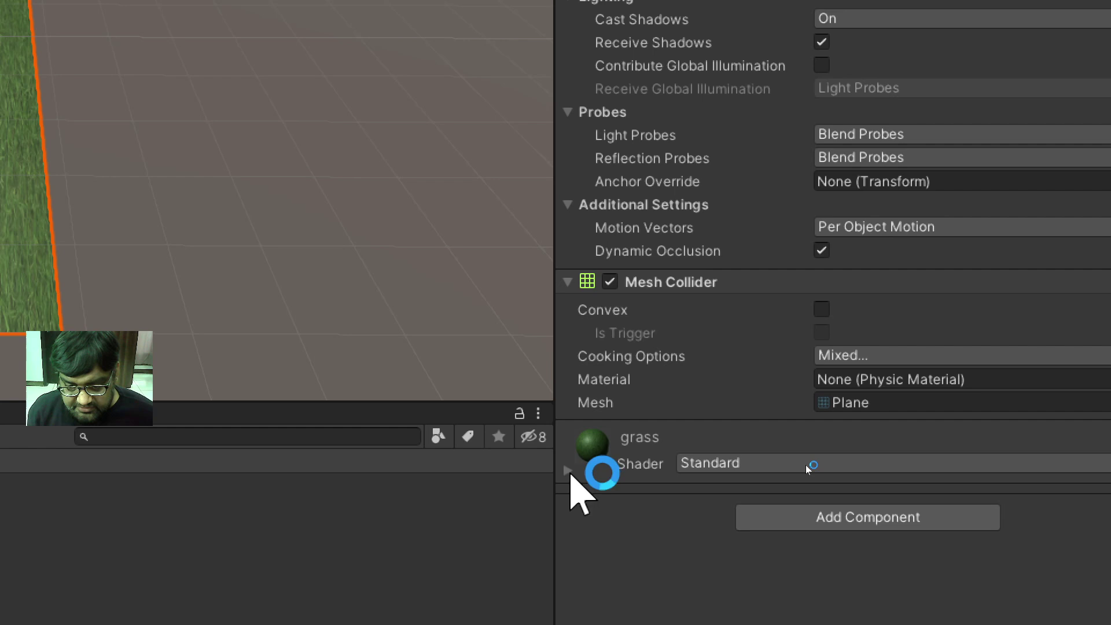
click(568, 469)
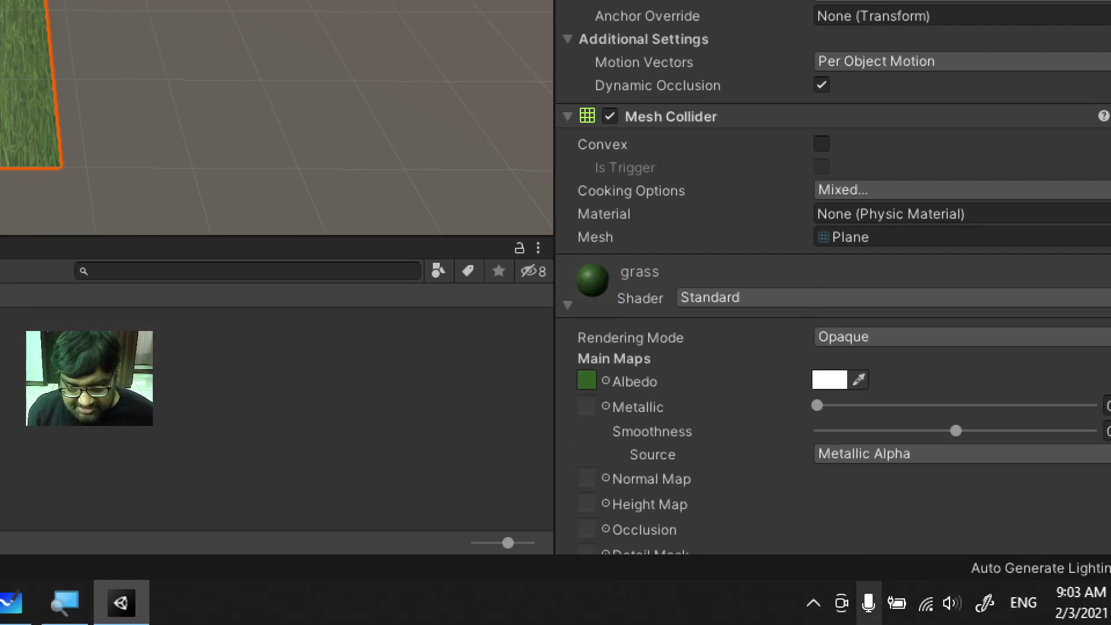
scroll(787, 454, down, 5)
scroll(788, 454, up, 3)
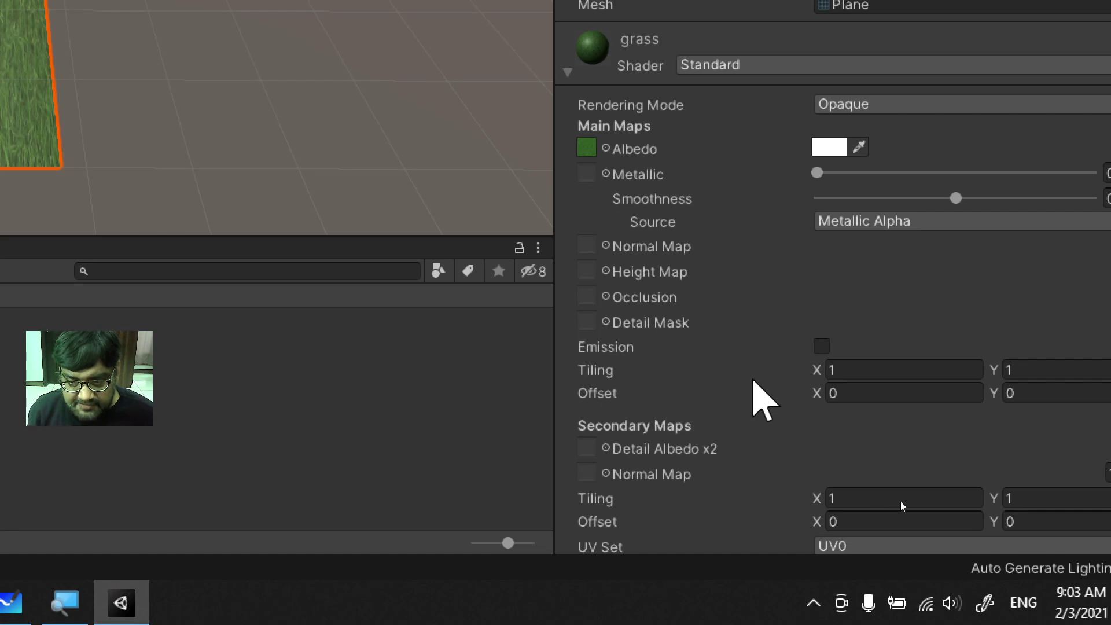
click(843, 370)
text(15)
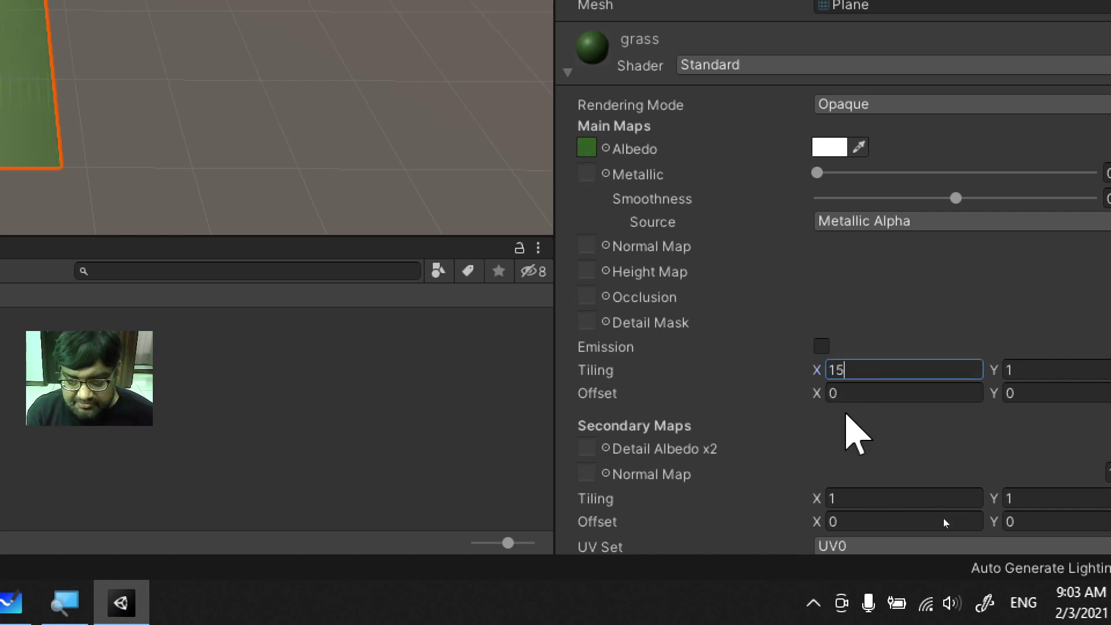
key(Tab)
text(100)
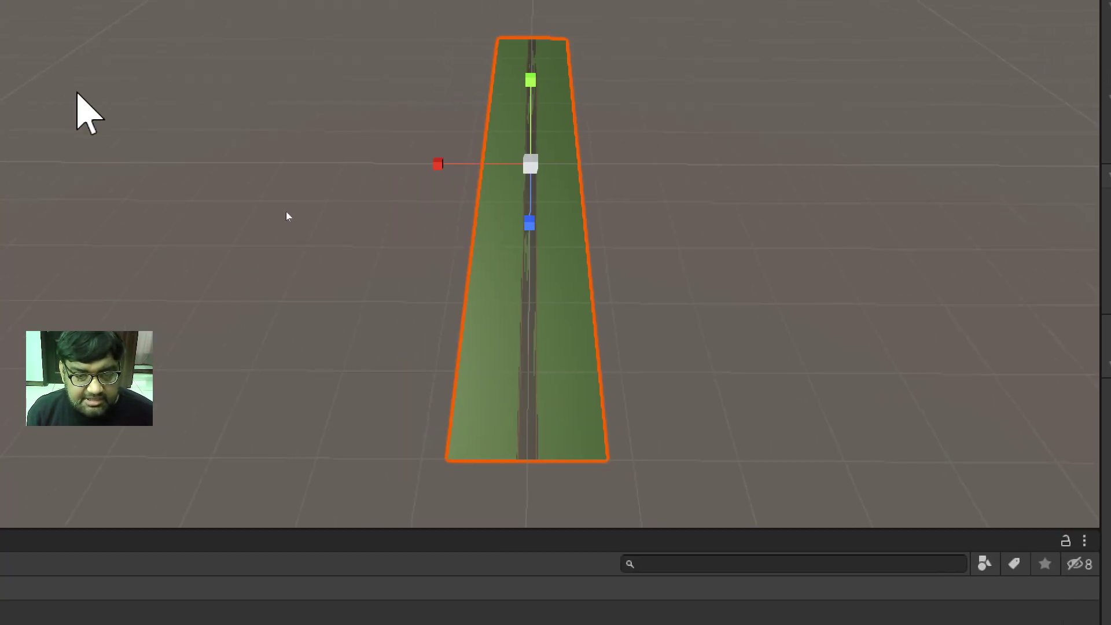
- Raise the road plane to Position Y 0.01
click(397, 329)
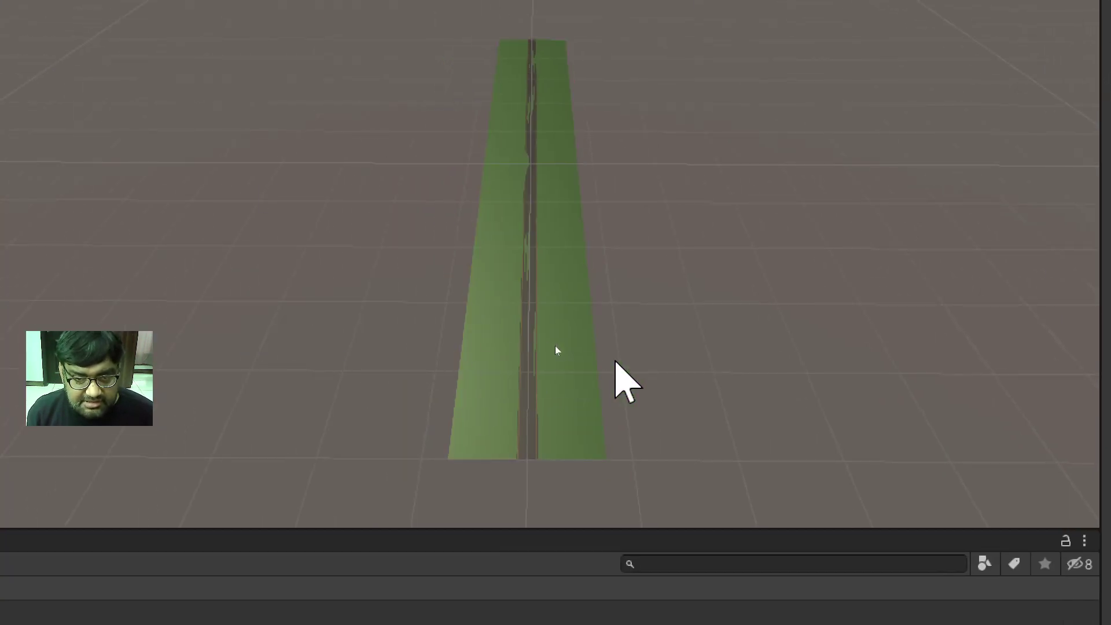
click(533, 348)
scroll(529, 349, up, 6)
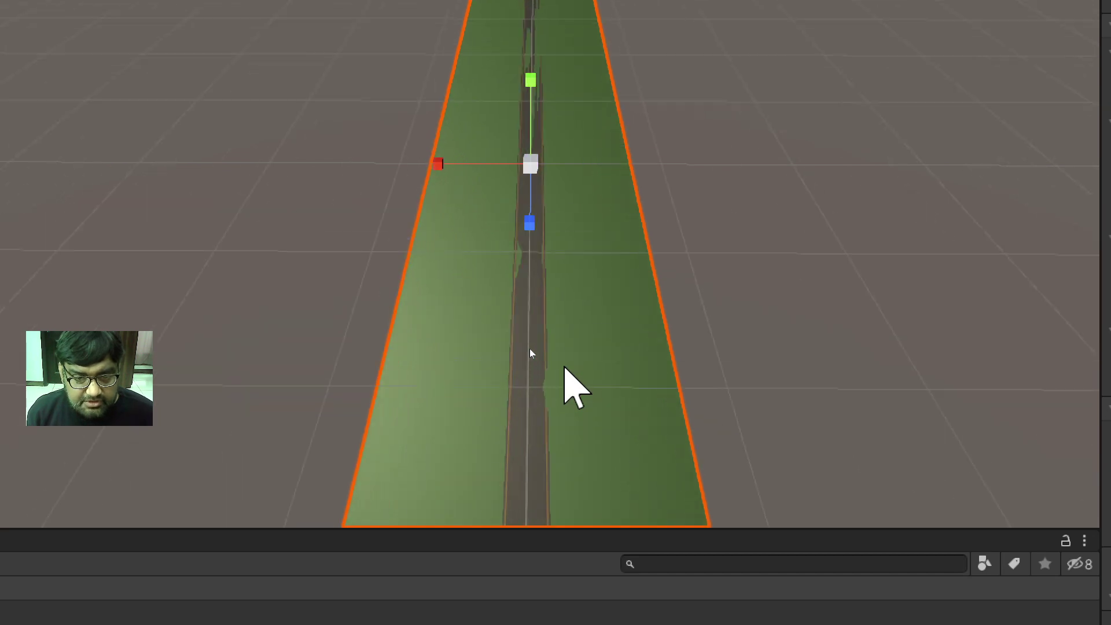
scroll(530, 350, up, 4)
middle_drag(389, 319, 352, 340)
scroll(586, 350, down, 5)
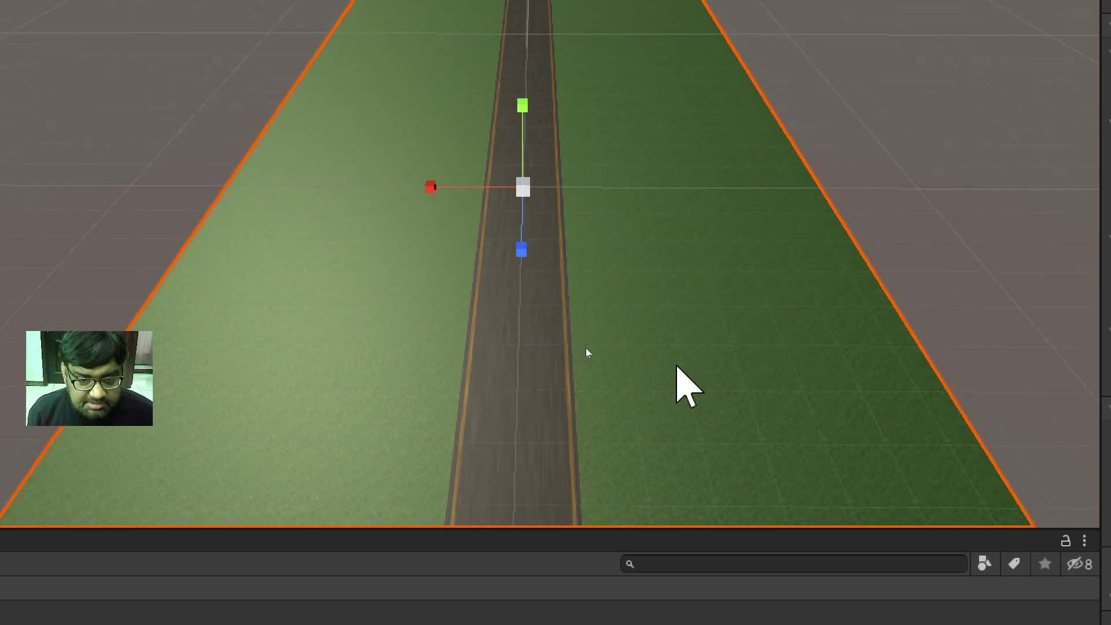
scroll(544, 367, down, 3)
scroll(544, 368, up, 1)
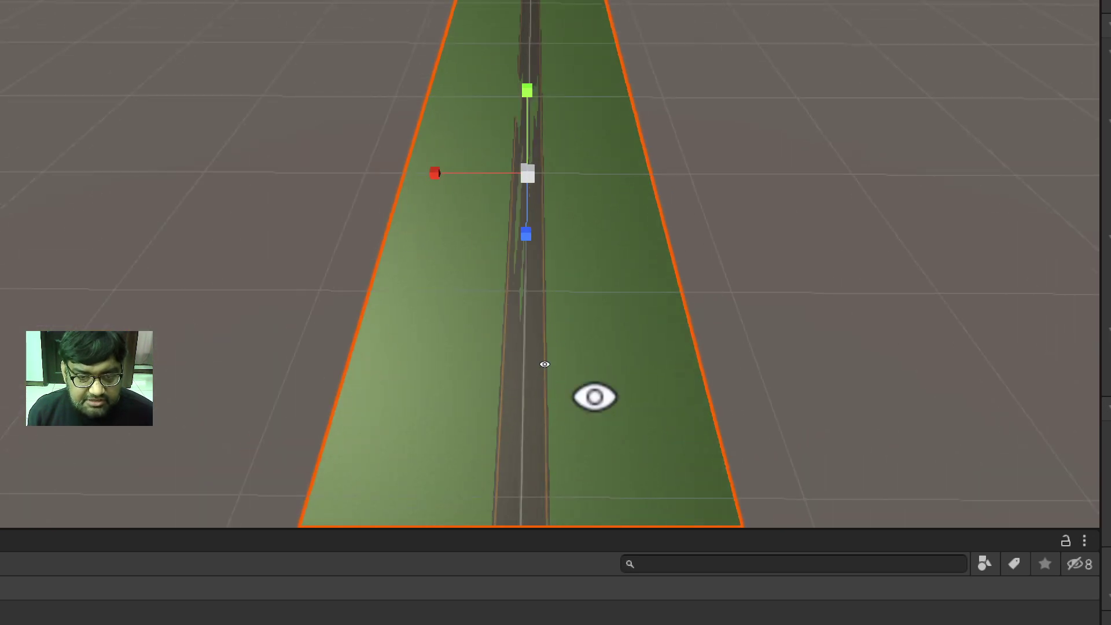
alt+drag(544, 366, 547, 233)
click(510, 324)
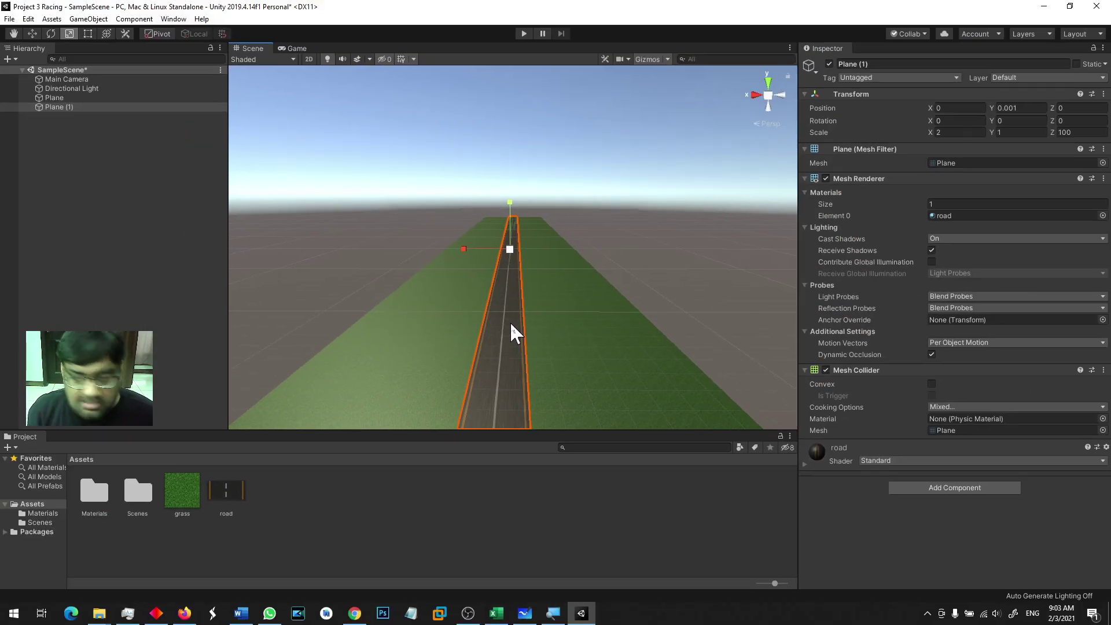
click(1020, 110)
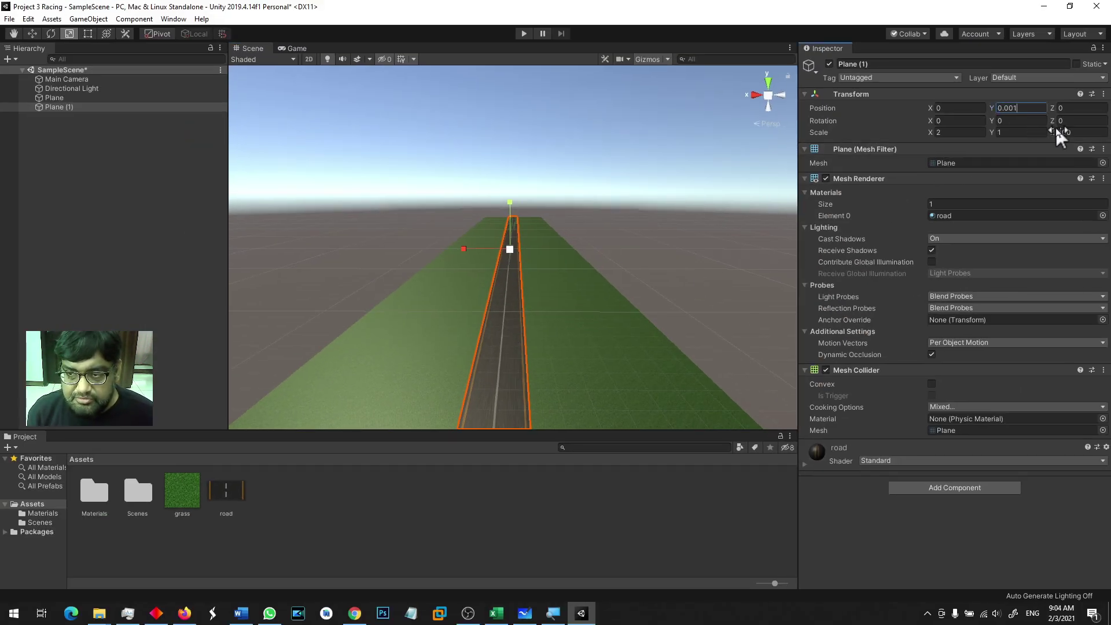
key(BackSpace)
key(BackSpace)
text(1)
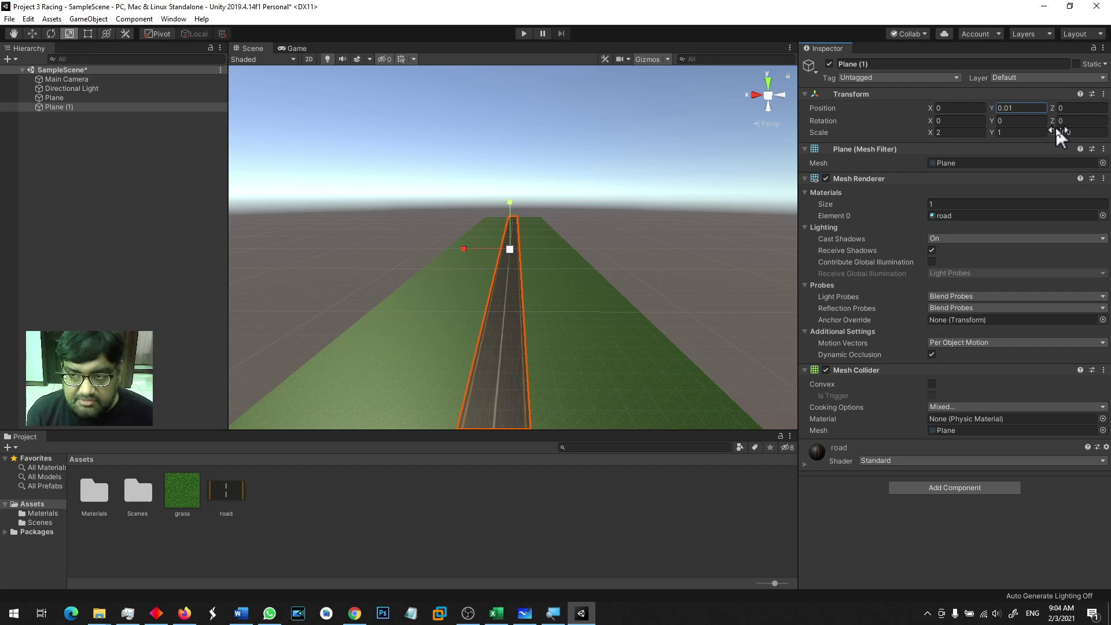
- Check the raised road from above, then preview road.jpg again and return to Unity
scroll(508, 284, down, 5)
alt+drag(524, 293, 523, 323)
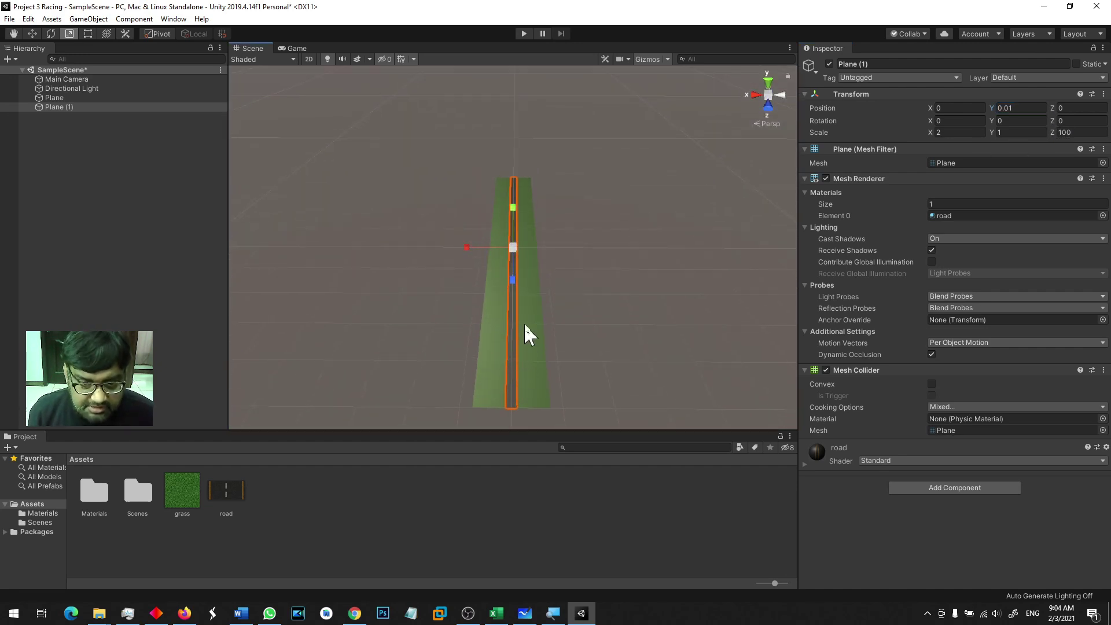
scroll(523, 322, up, 5)
click(623, 303)
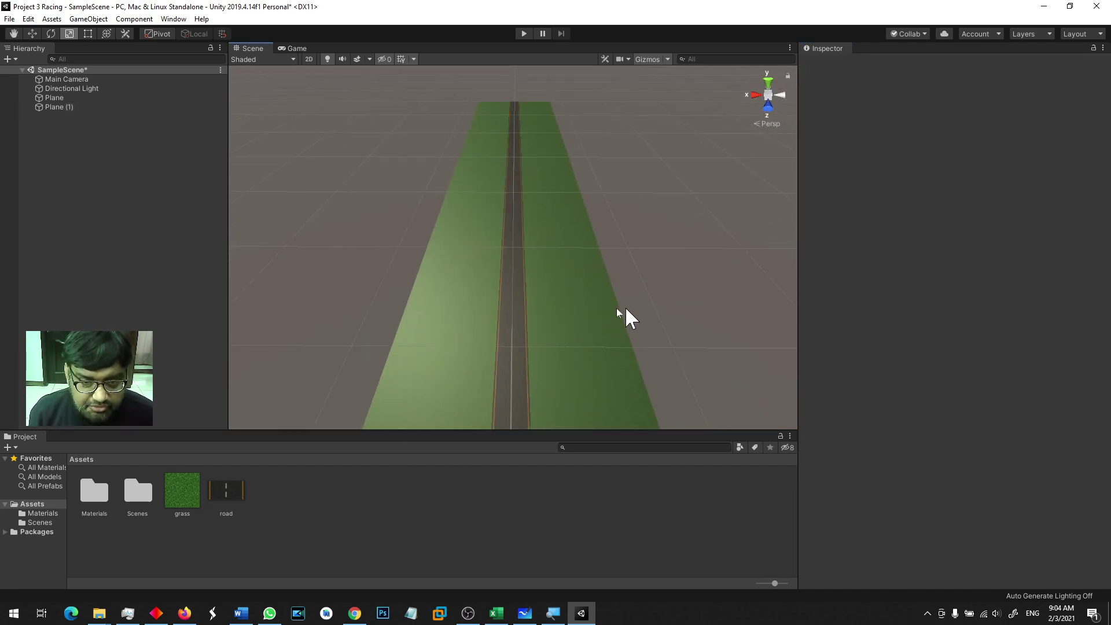
click(518, 321)
scroll(553, 340, down, 4)
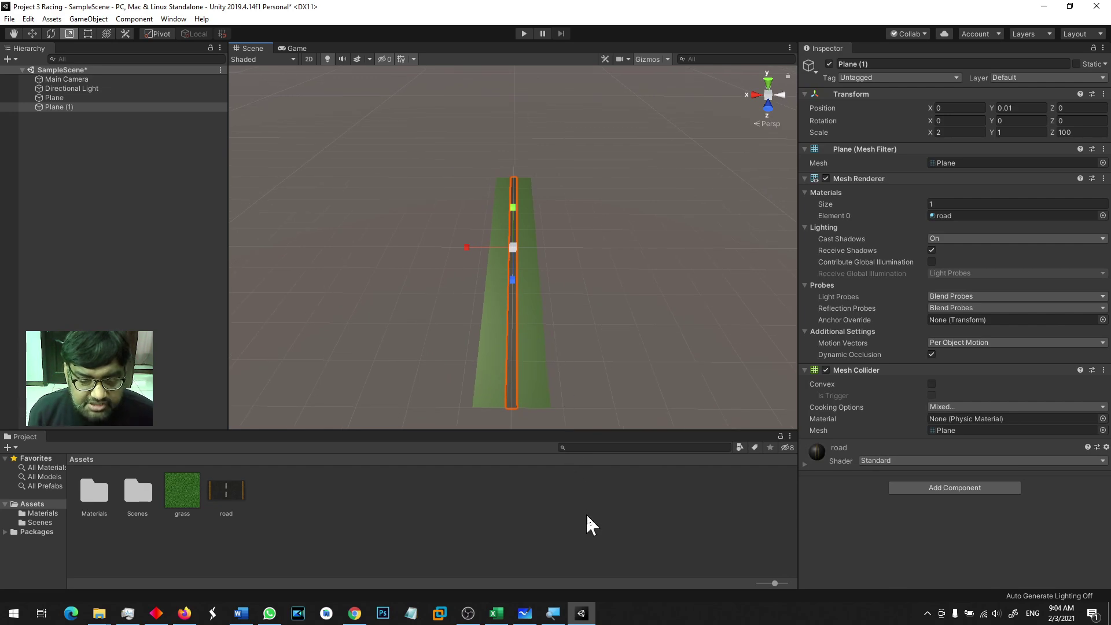
click(1043, 7)
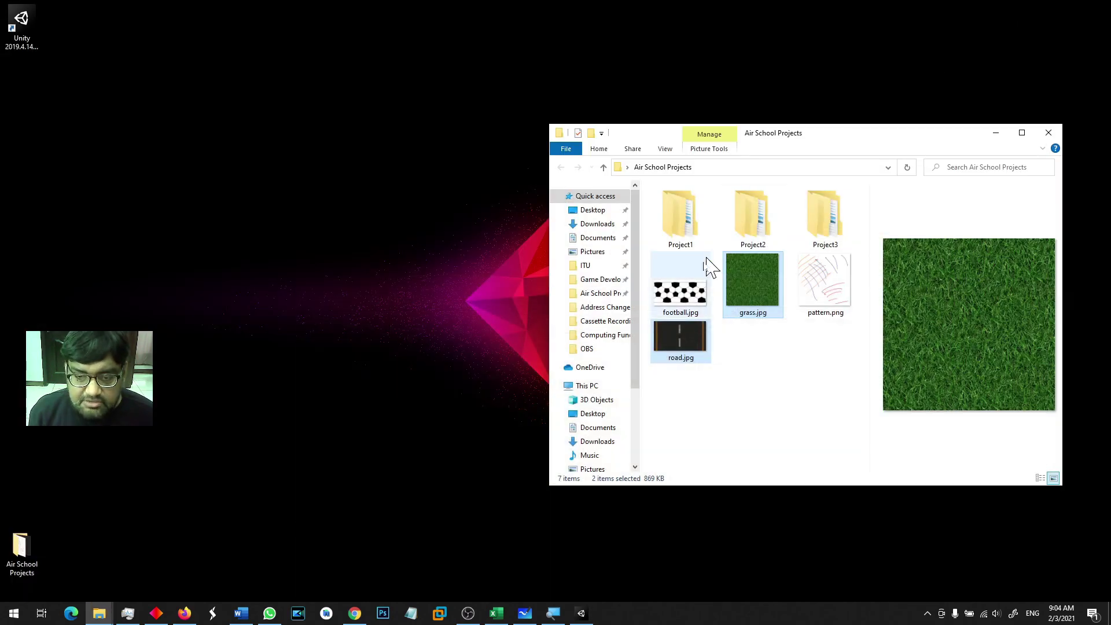
double_click(681, 343)
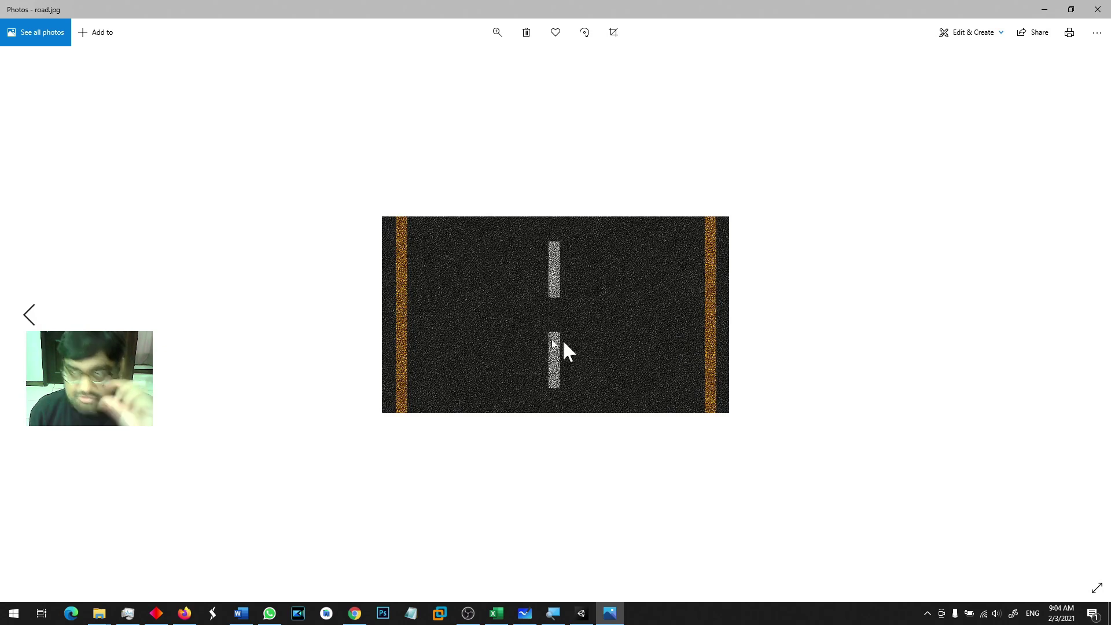
click(1044, 9)
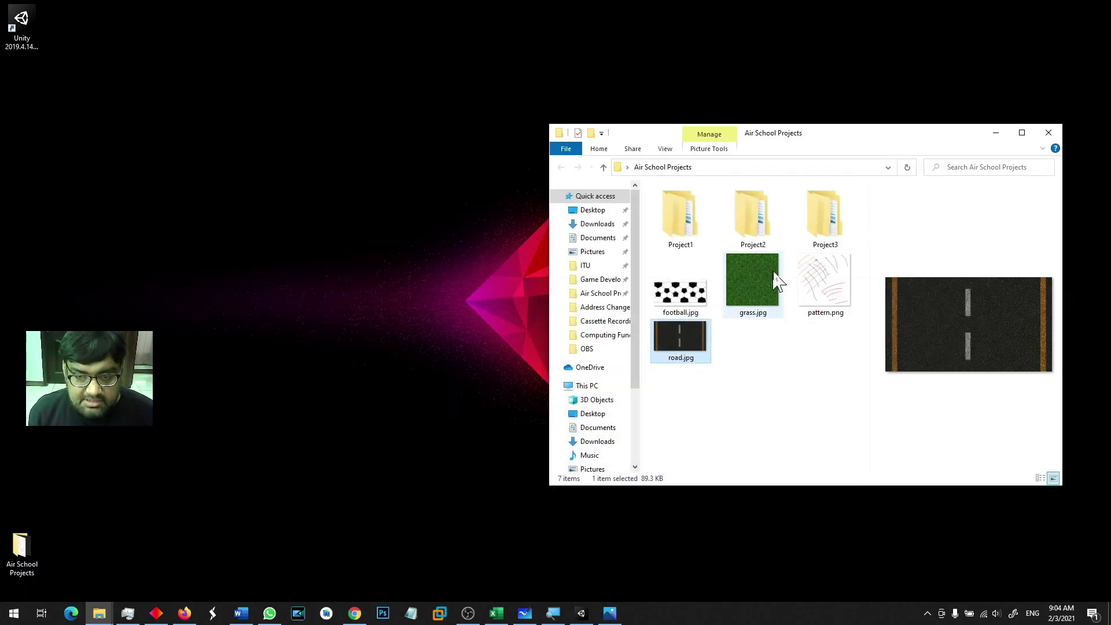
click(577, 611)
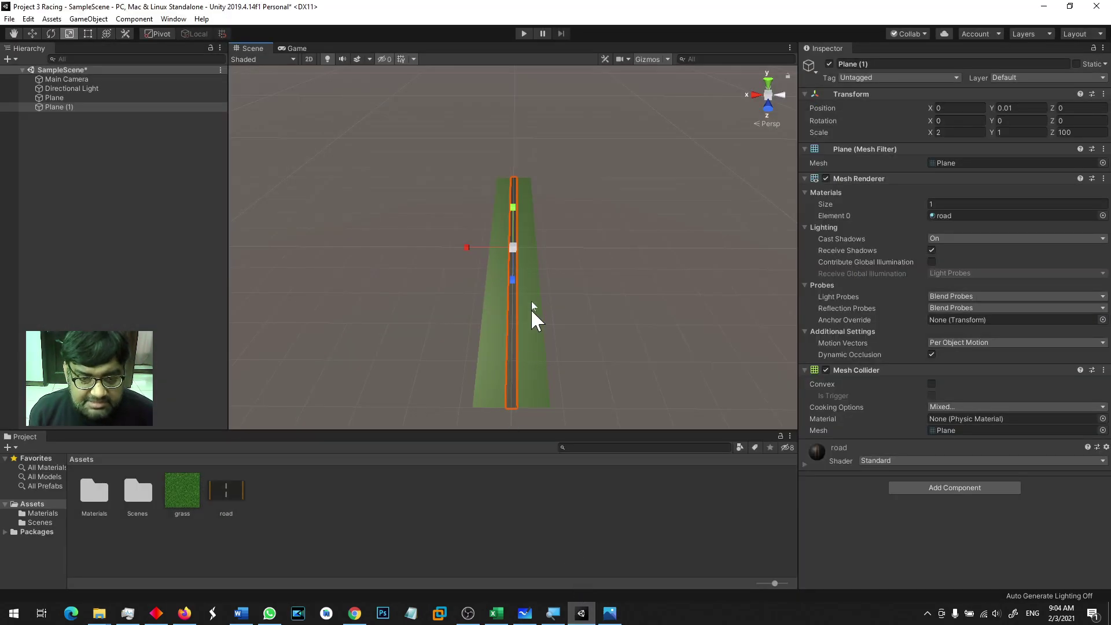
- Set the road material's Main Maps Tiling Y to 100
scroll(532, 258, up, 6)
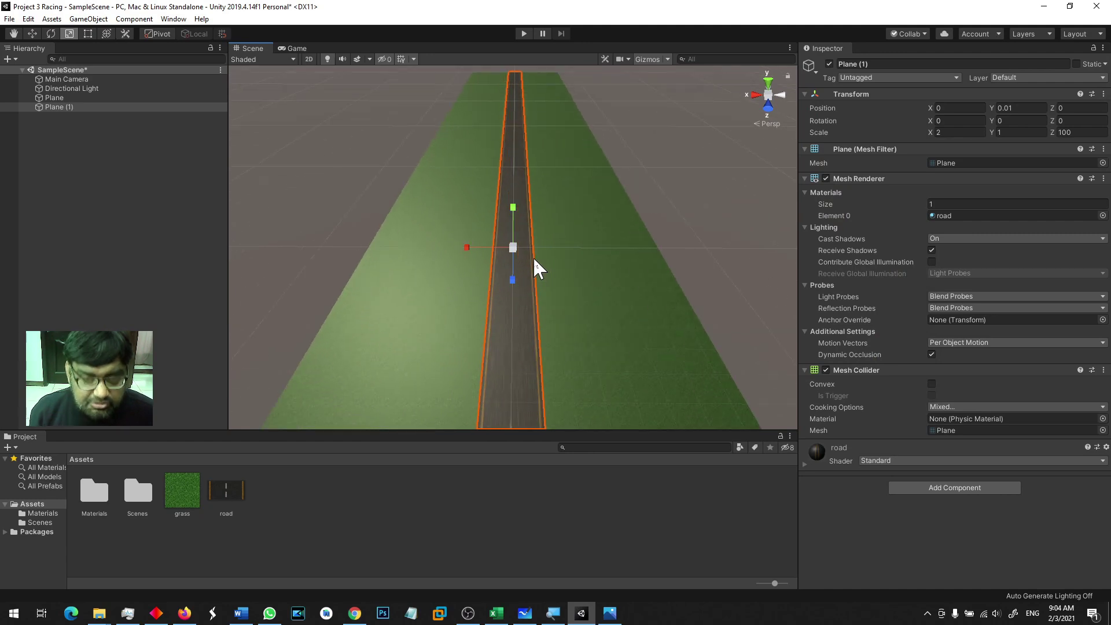
scroll(534, 258, up, 2)
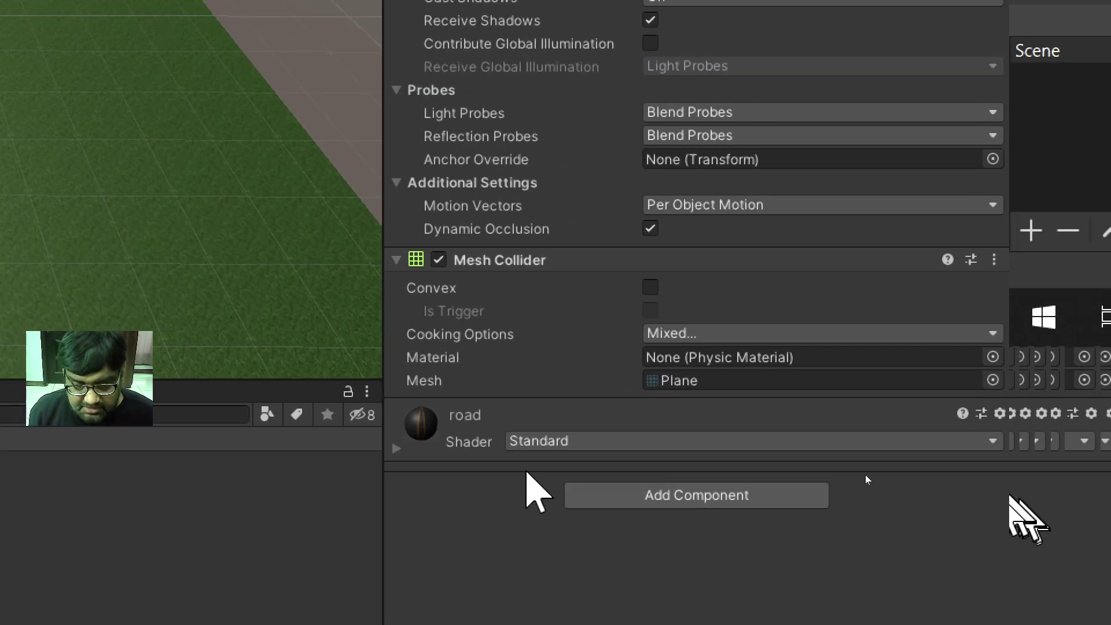
click(396, 449)
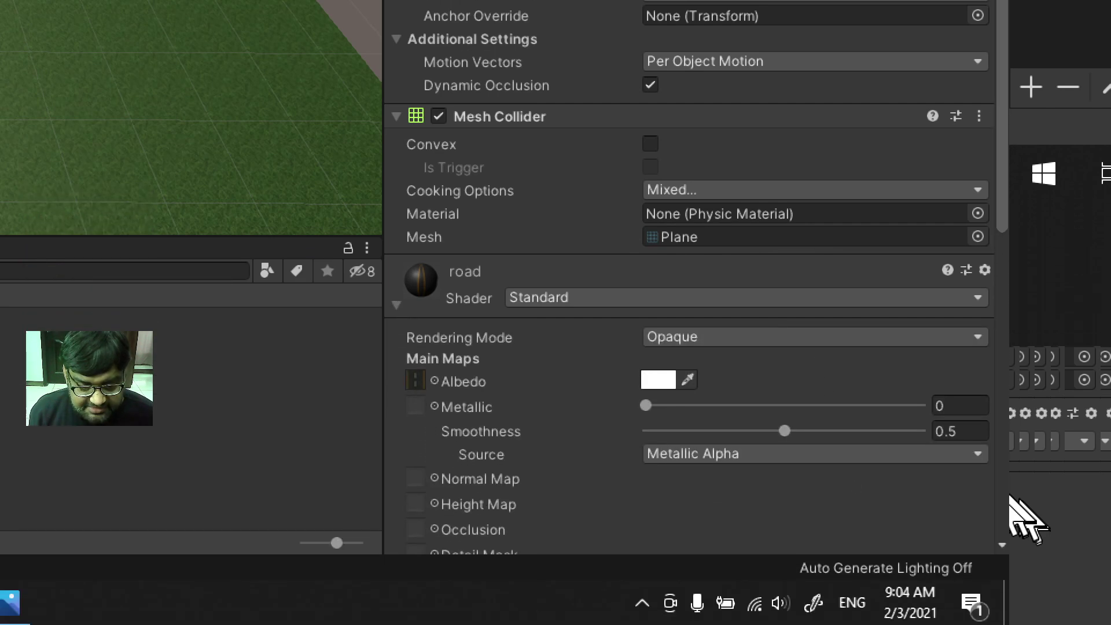
scroll(558, 458, down, 5)
scroll(558, 459, up, 5)
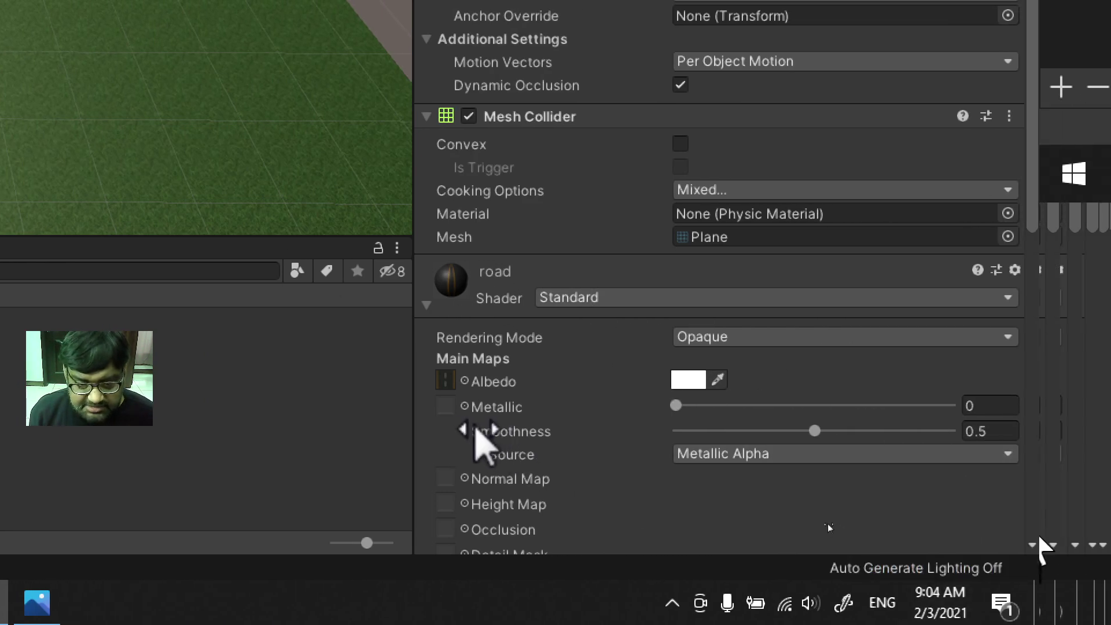
scroll(643, 433, down, 8)
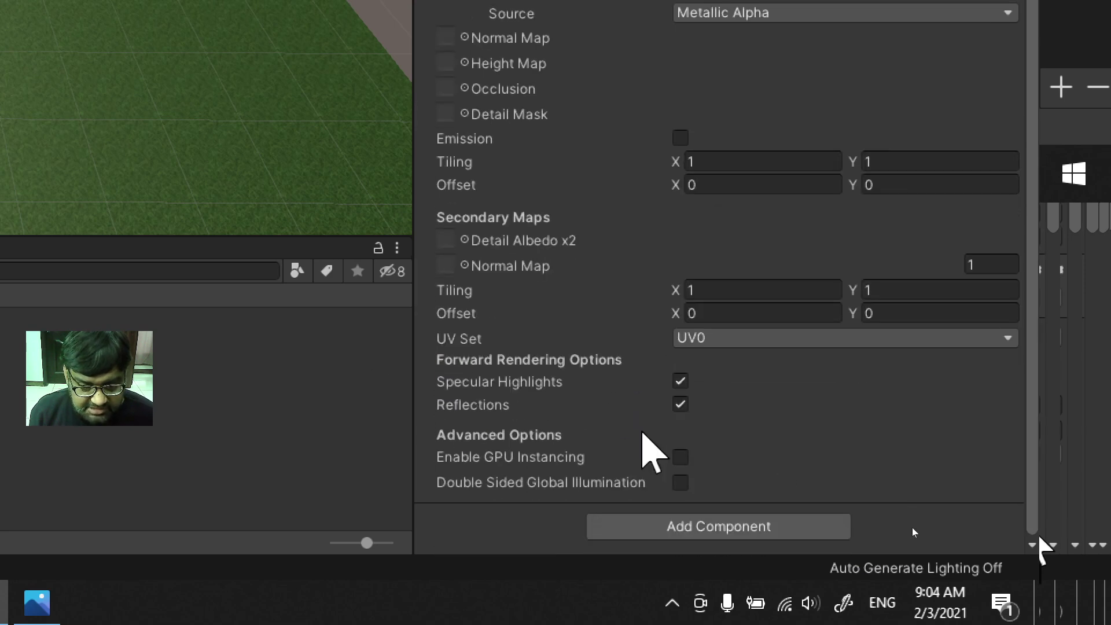
click(739, 290)
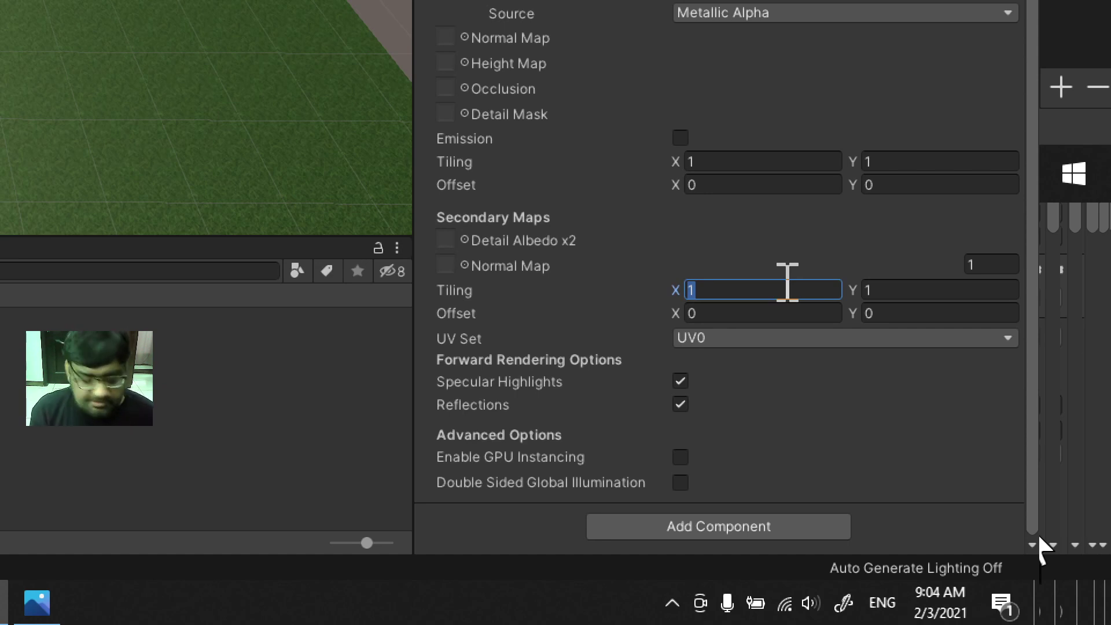
key(Tab)
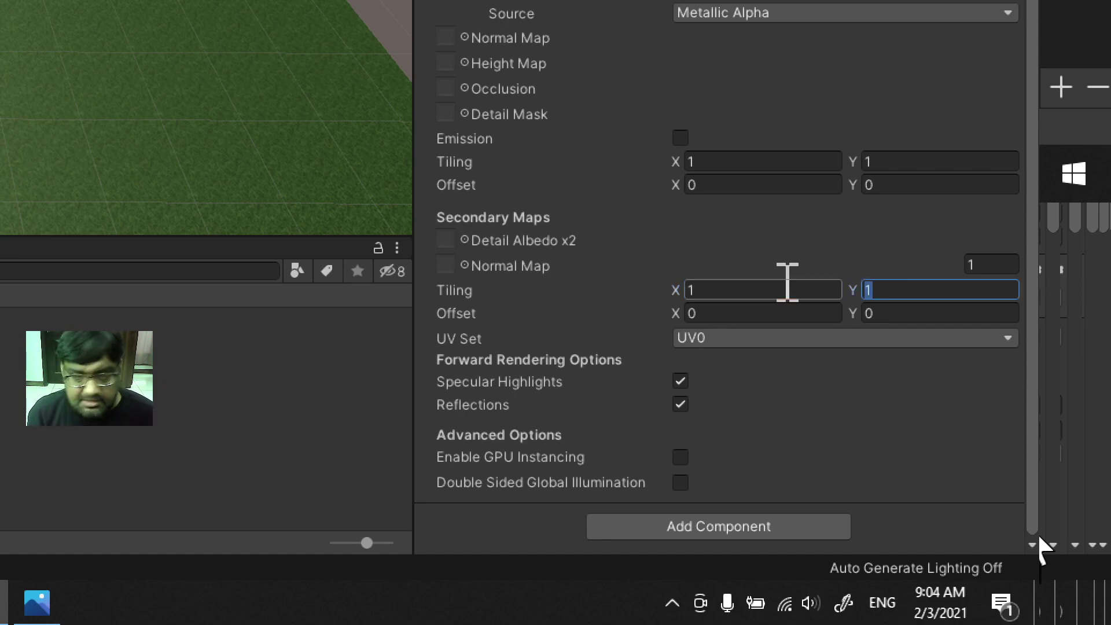
click(894, 162)
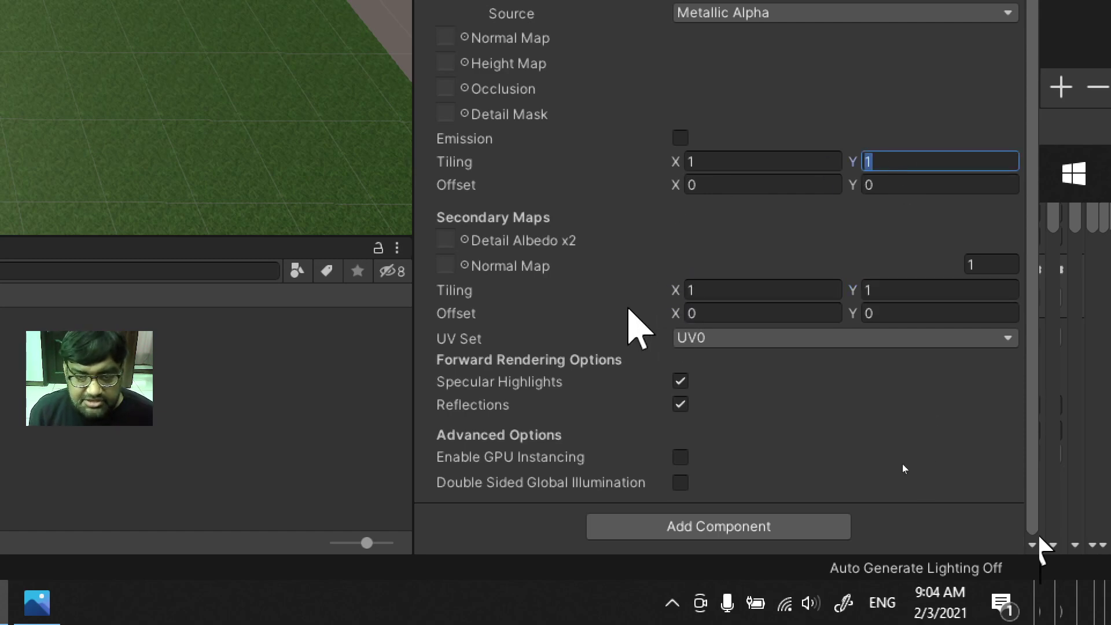
text(100)
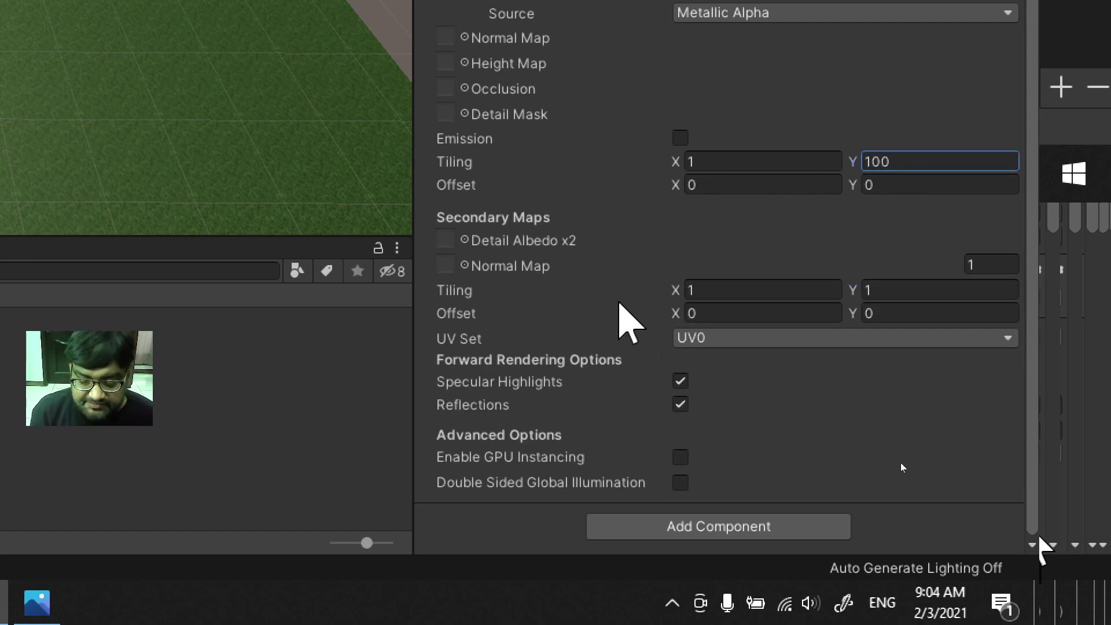
key(Return)
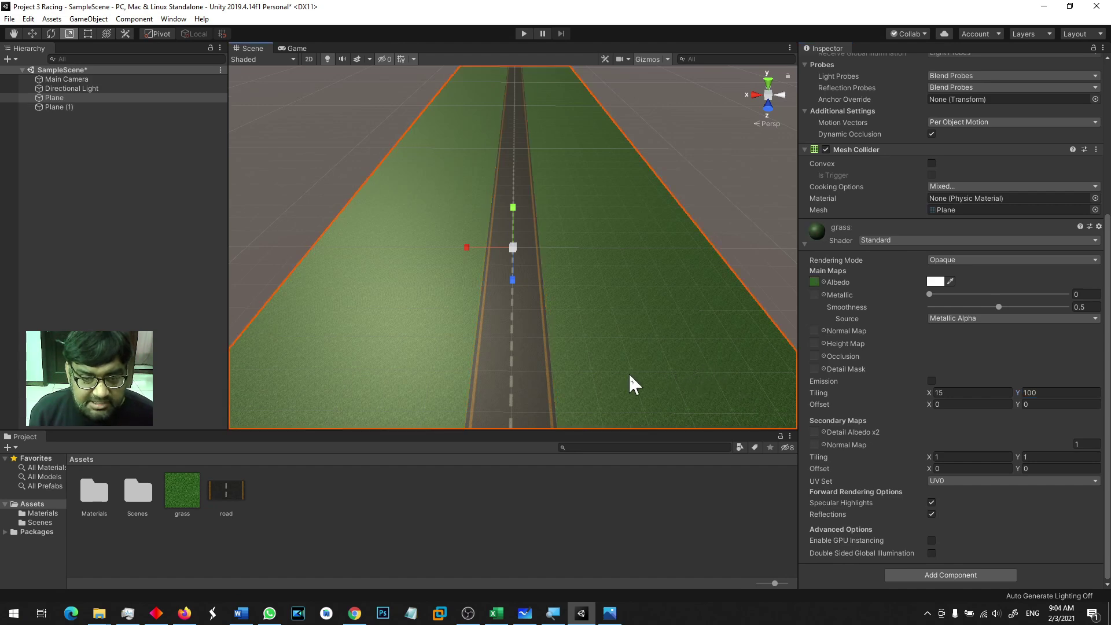
alt+drag(596, 350, 591, 279)
- Play-test the scene in the Game view, stop it, and select the Main Camera
click(523, 33)
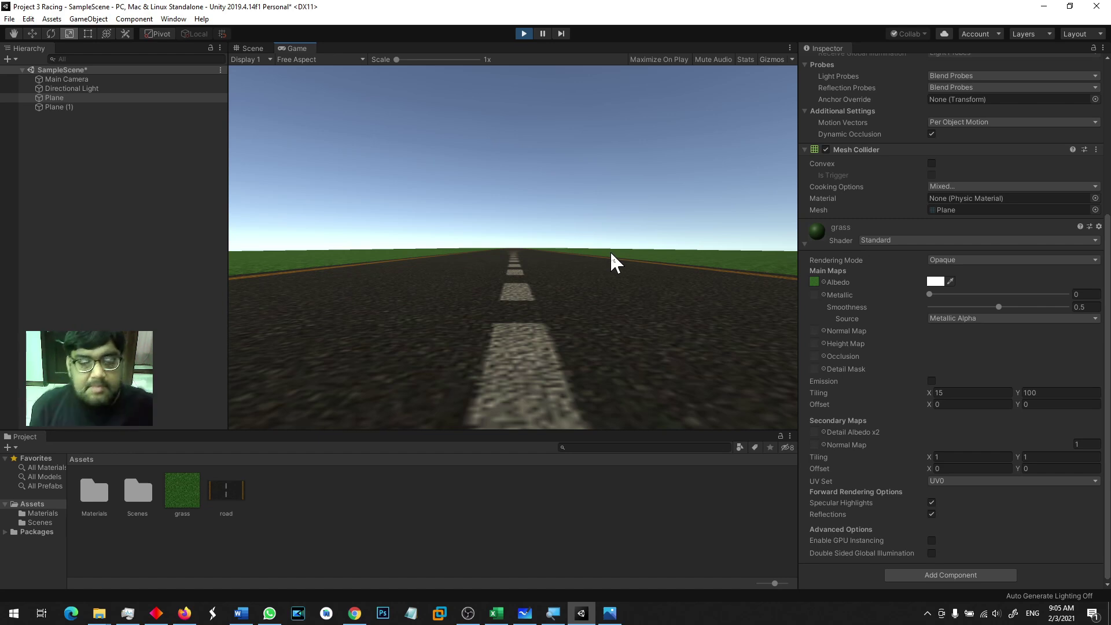
click(523, 33)
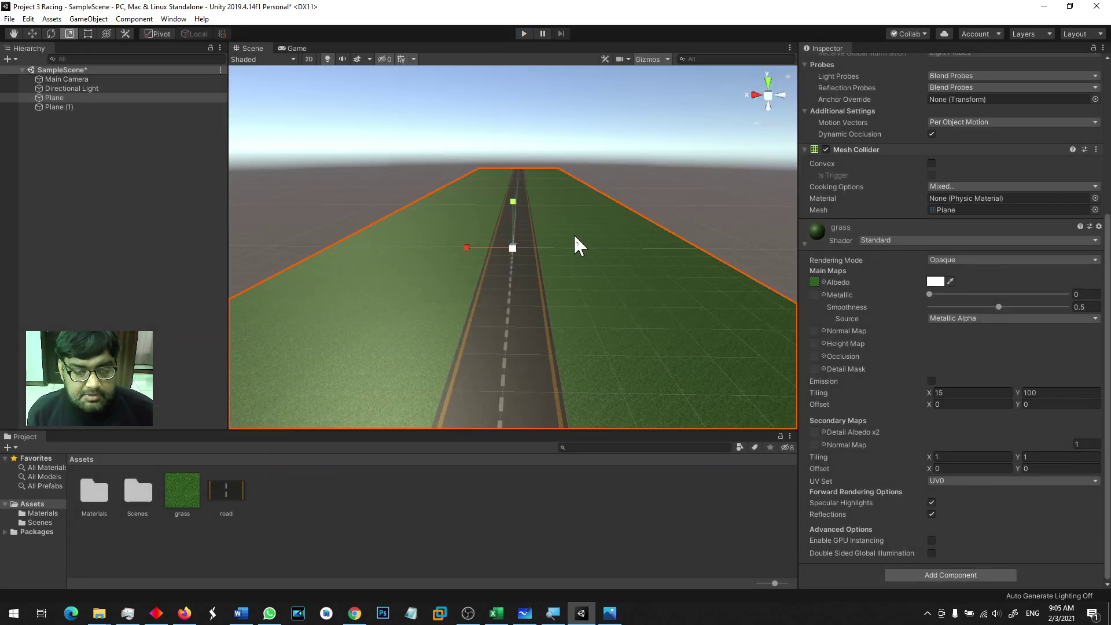
scroll(575, 231, down, 3)
alt+drag(573, 313, 370, 379)
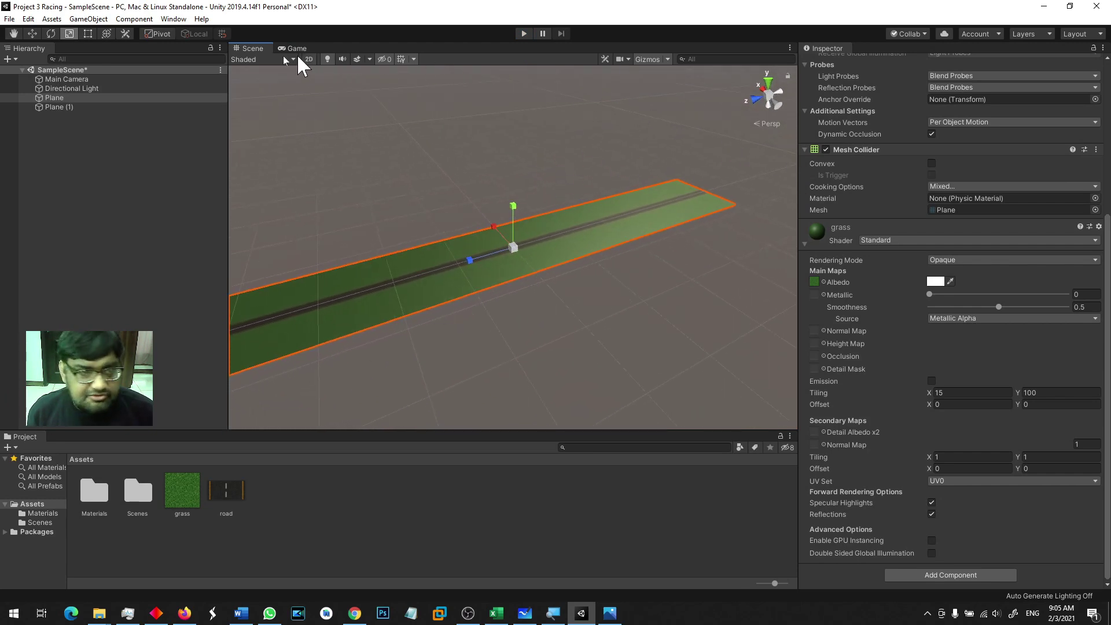
click(67, 79)
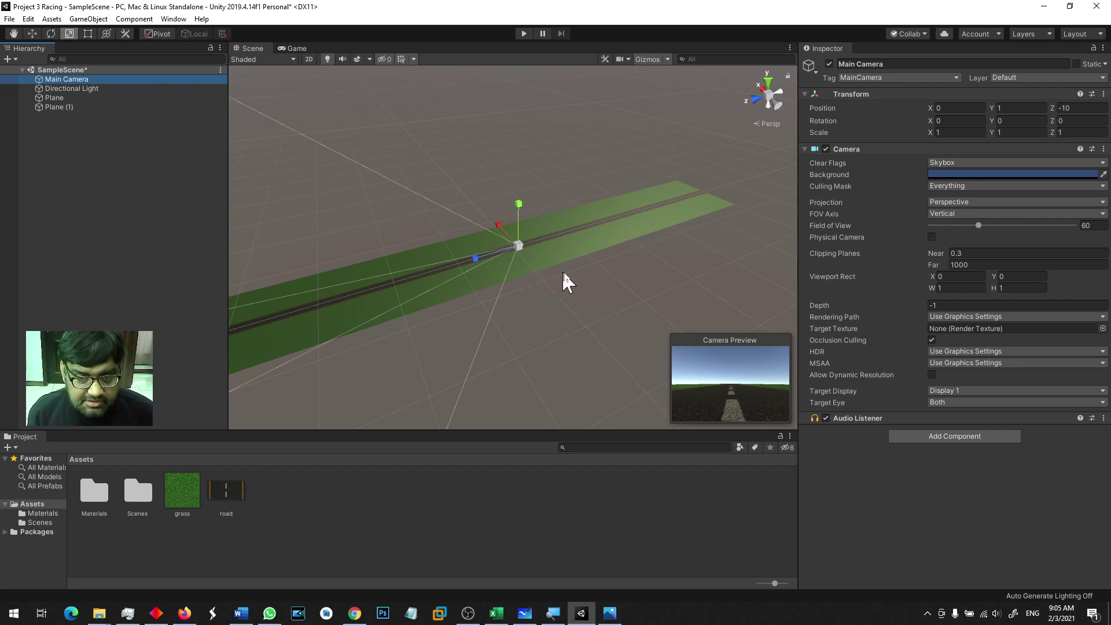
- Select both road planes, Plane and Plane (1), and slide them along the road's length
alt+drag(563, 273, 488, 311)
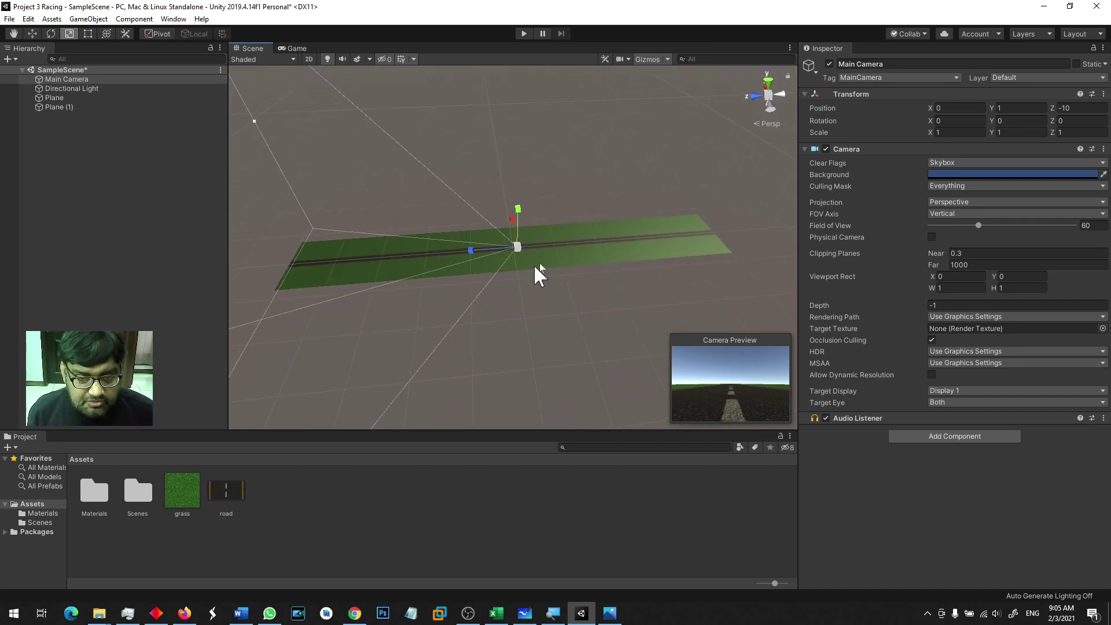
click(573, 234)
shift+click(574, 242)
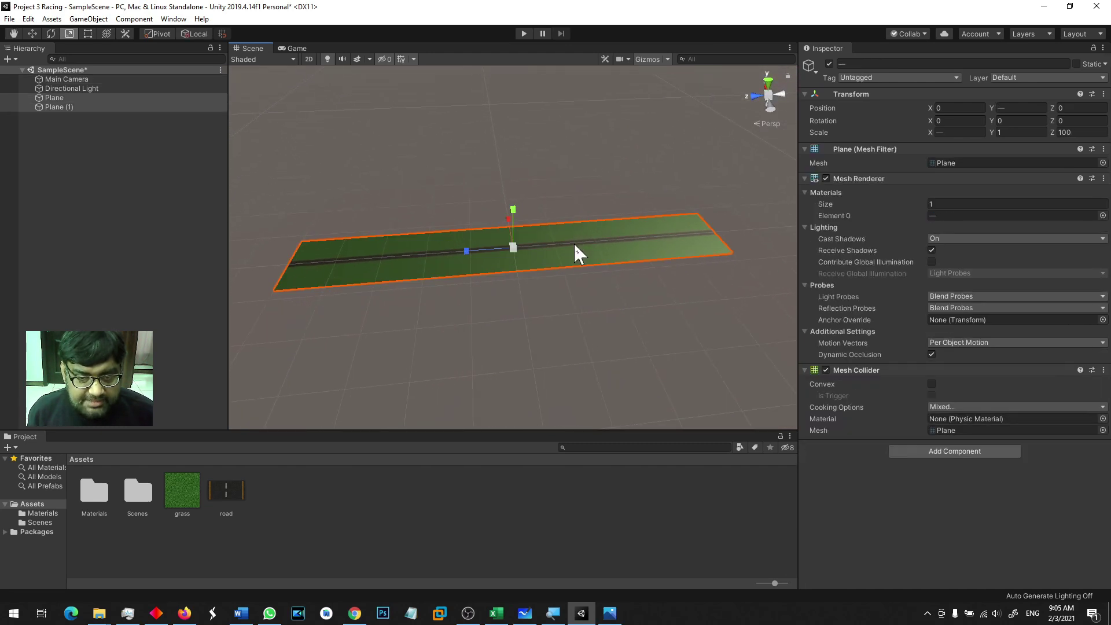
click(666, 284)
drag(284, 165, 471, 260)
click(64, 98)
shift+click(69, 107)
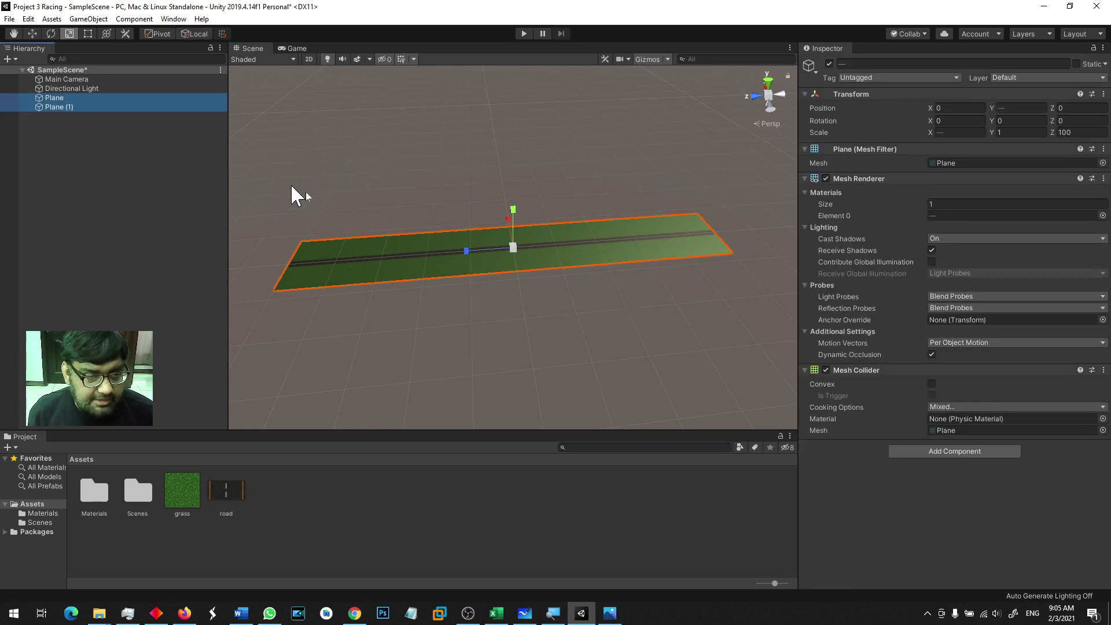
key(w)
drag(463, 249, 286, 261)
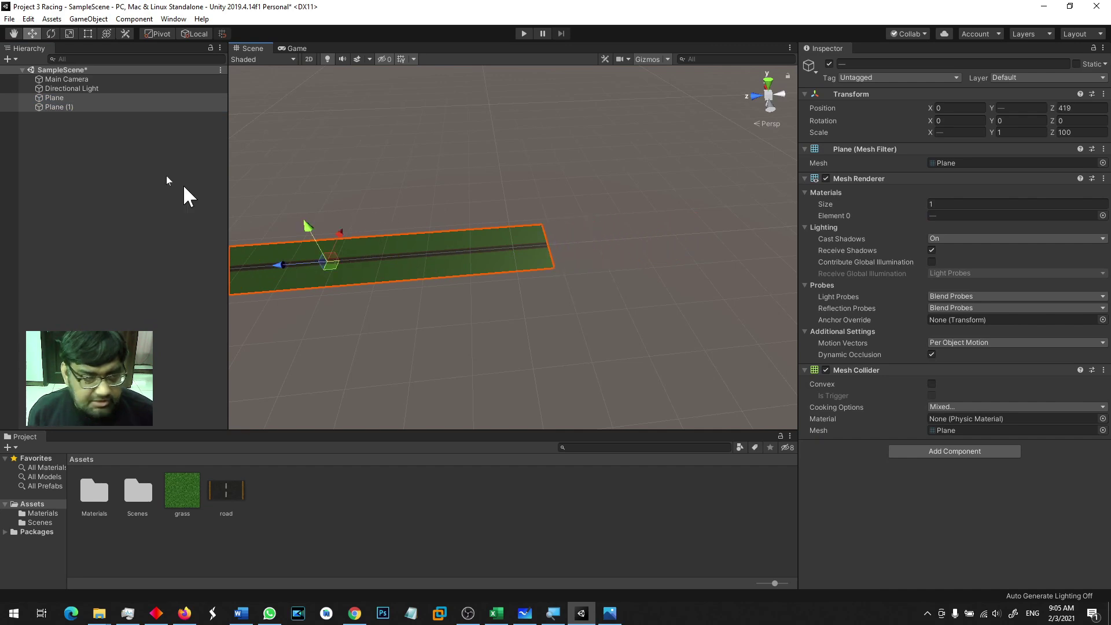
- Set the Main Camera's position Y to 3 and Z to 0
click(79, 79)
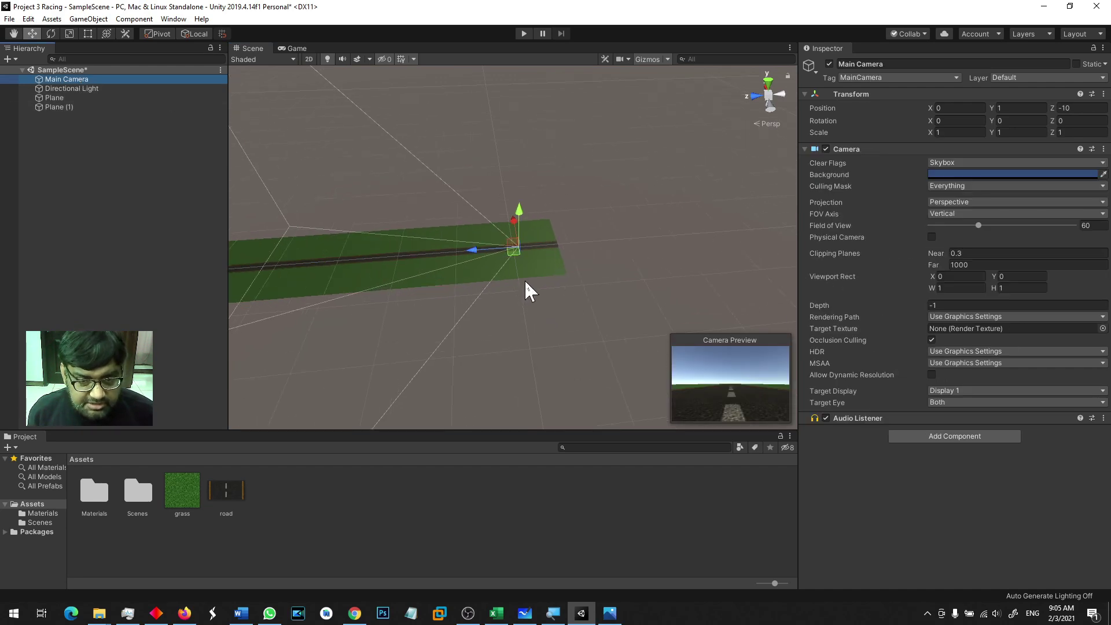
scroll(525, 288, up, 5)
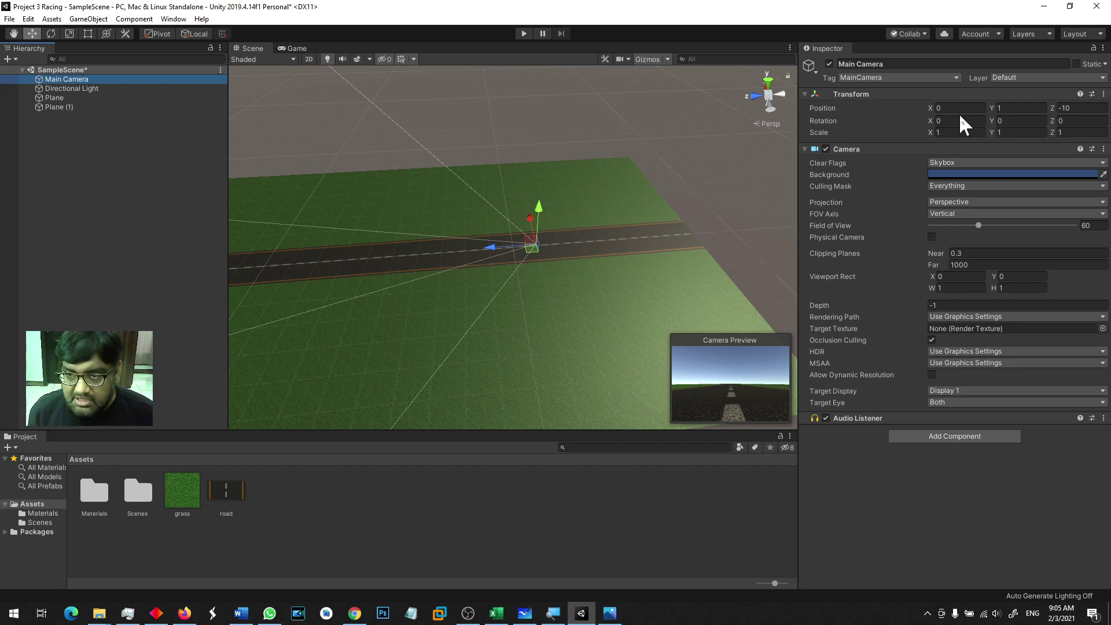
click(974, 108)
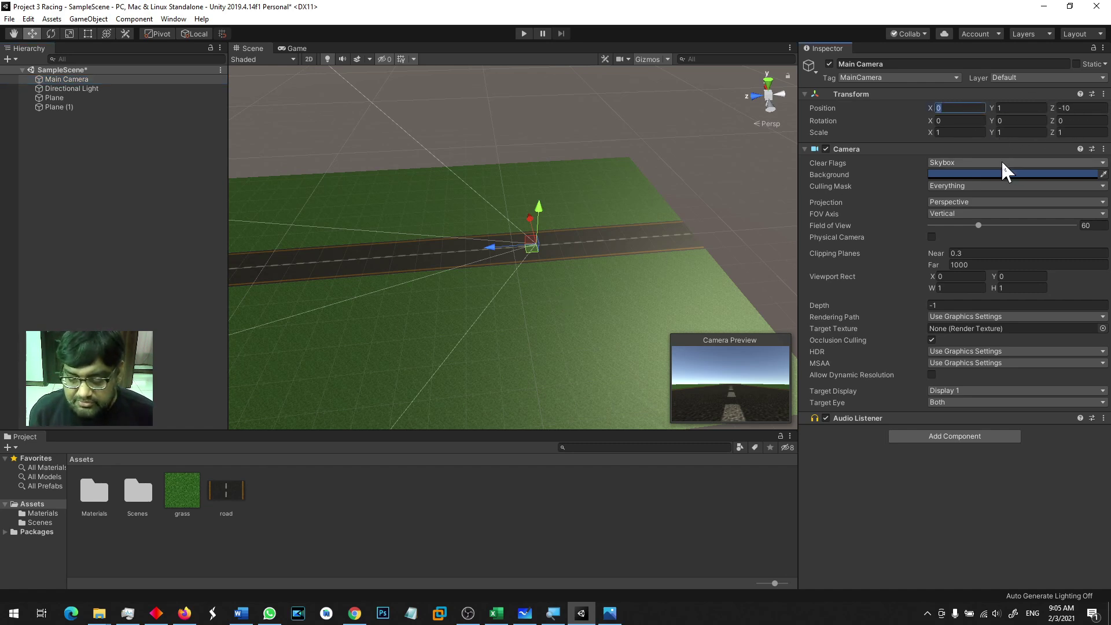
key(Tab)
text(3)
key(Tab)
text(0)
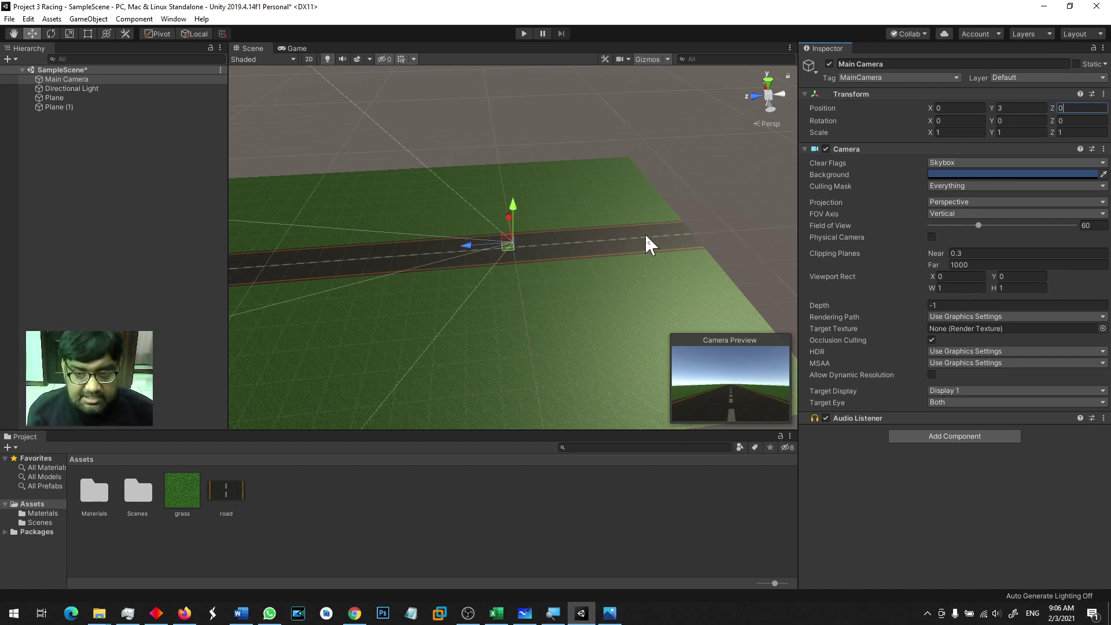
- Slide both planes further along Z to 447.4 so the road stretches ahead of the camera
drag(645, 232, 623, 227)
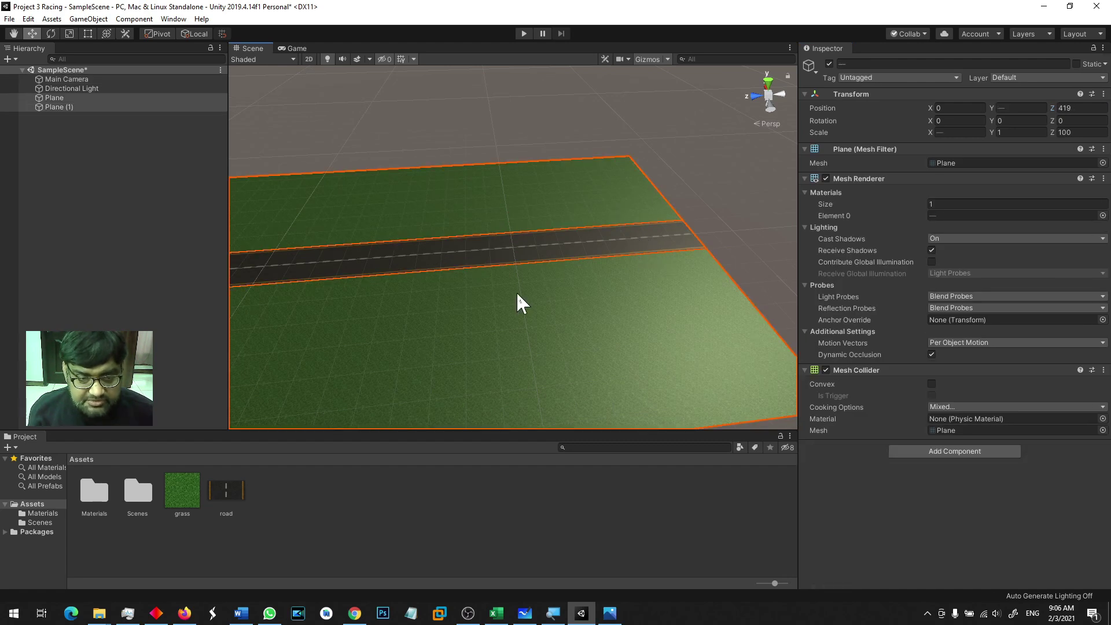
scroll(516, 295, down, 5)
scroll(518, 294, down, 1)
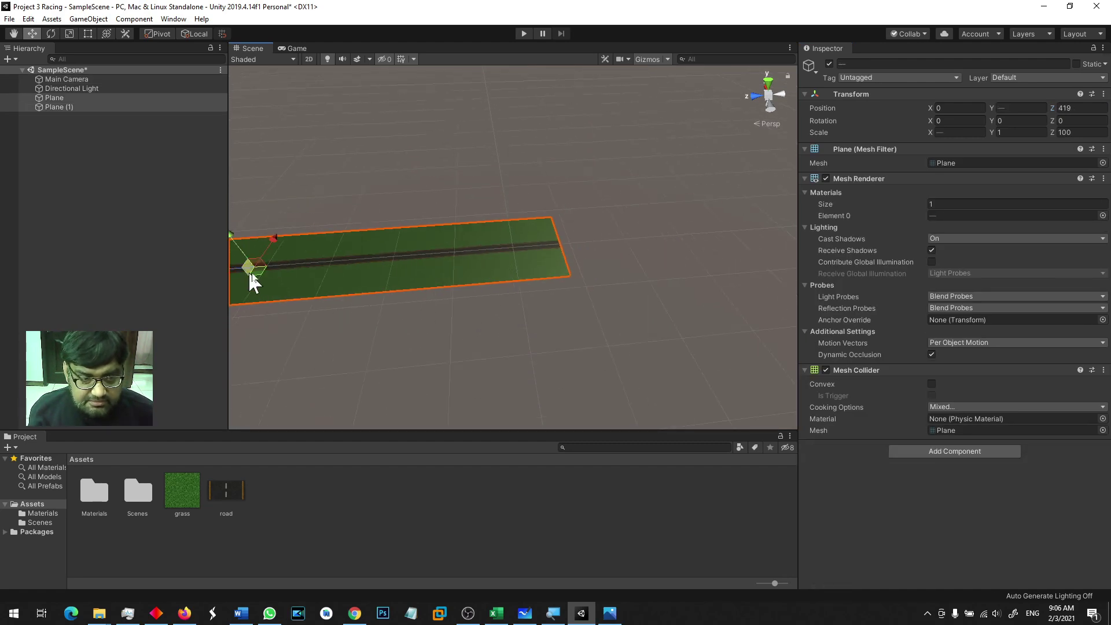
drag(250, 274, 329, 270)
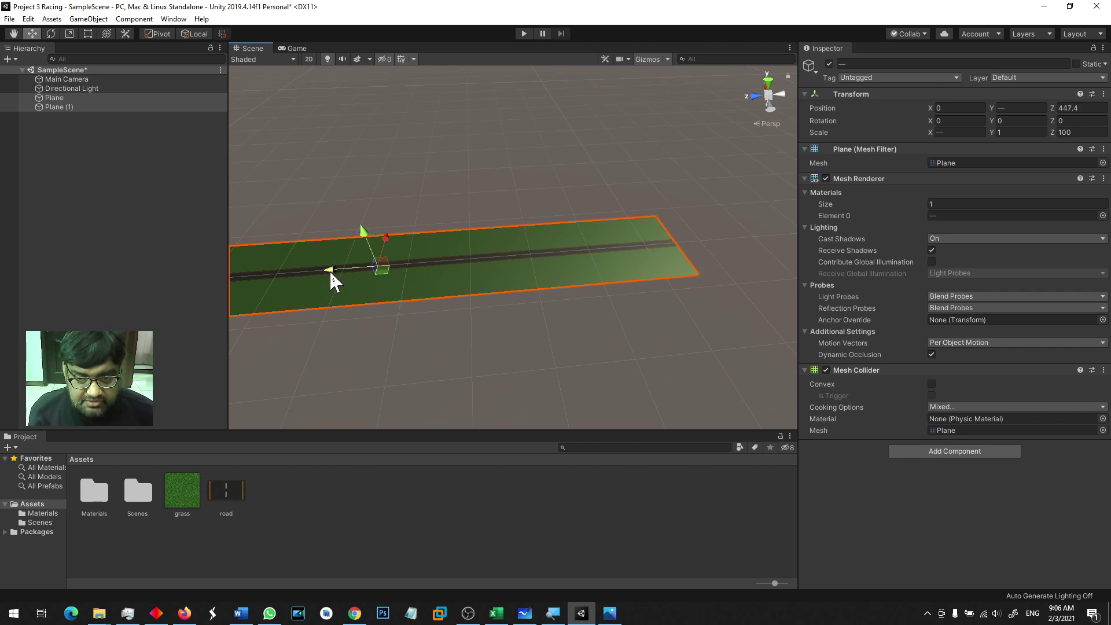
click(75, 79)
scroll(685, 248, up, 2)
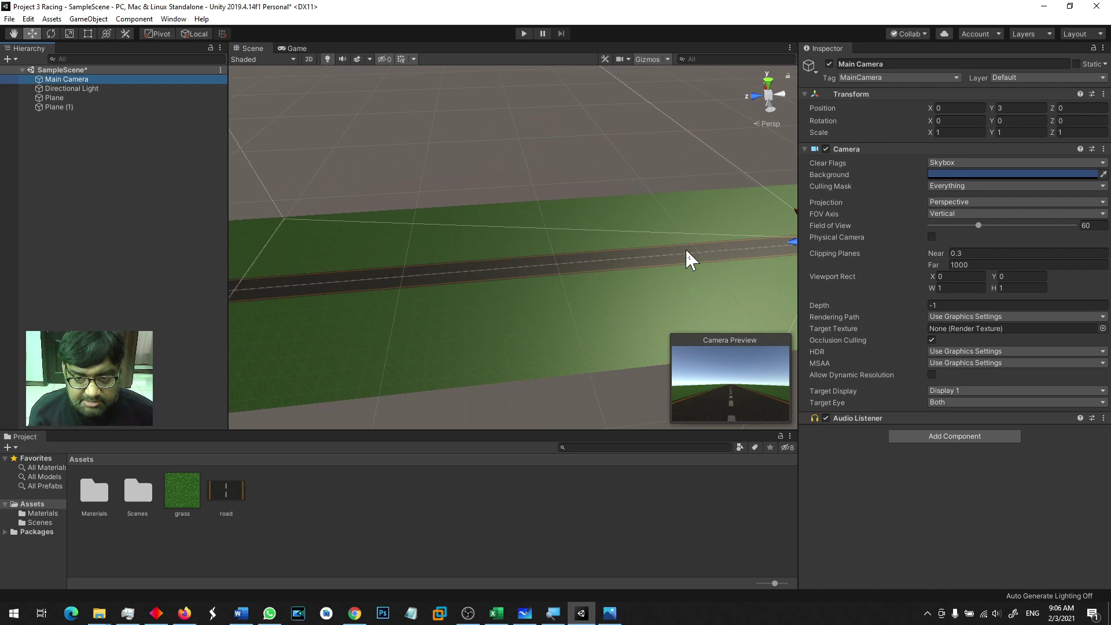
alt+drag(686, 251, 349, 188)
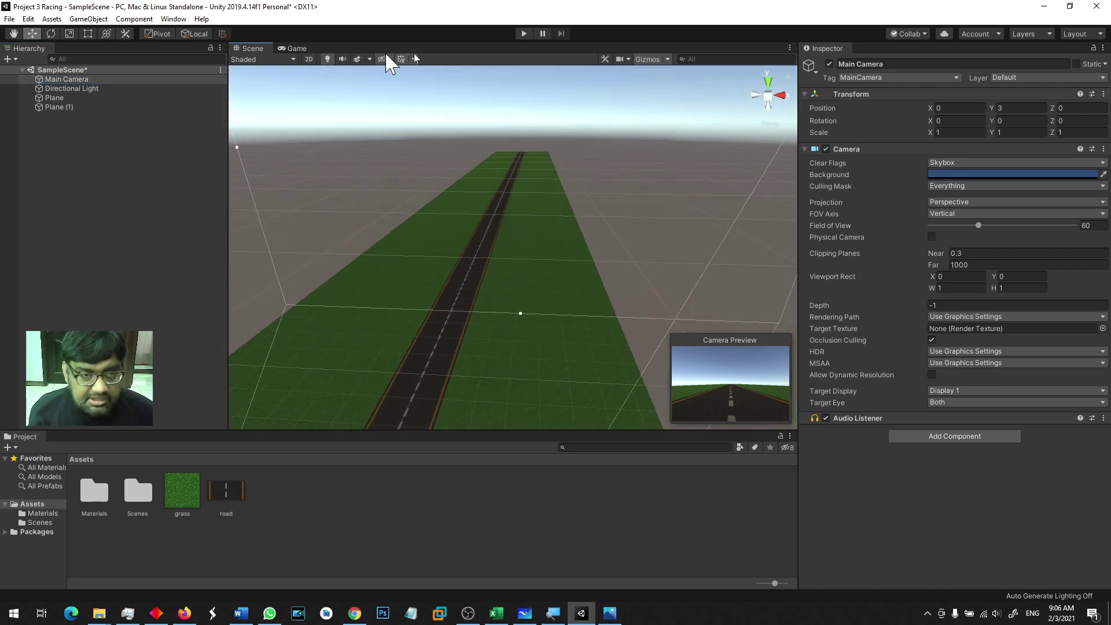
click(523, 34)
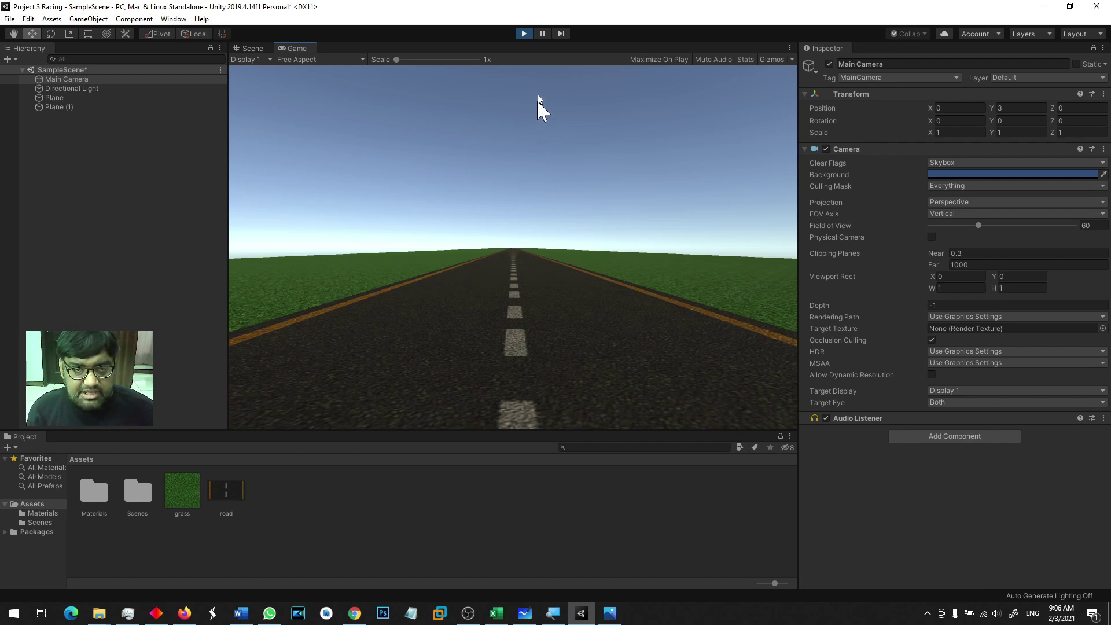
click(528, 36)
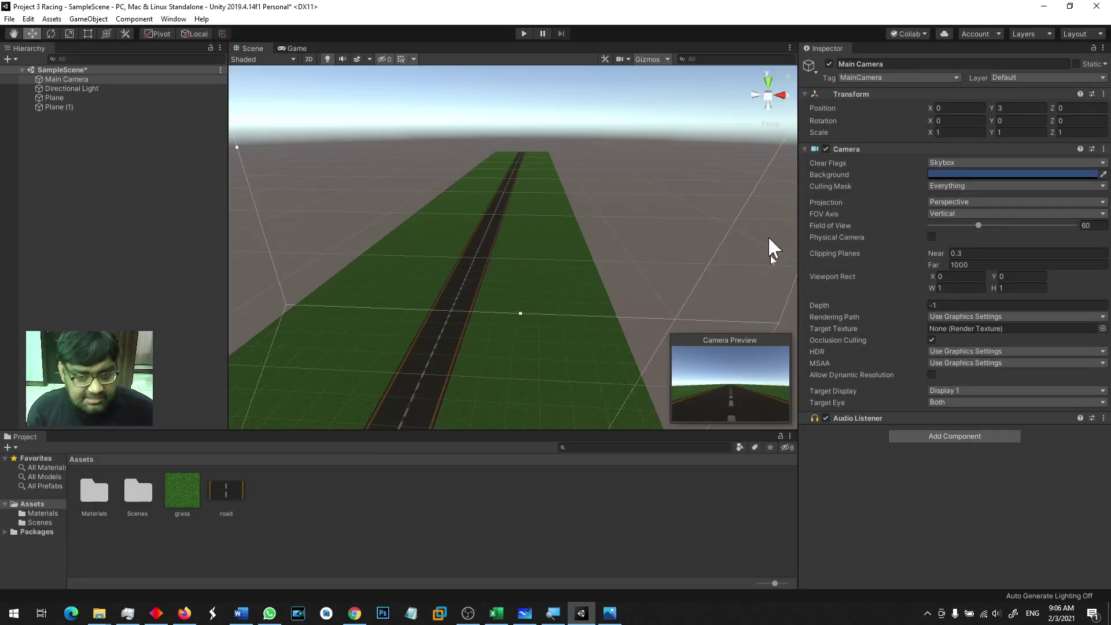
- Open the Asset Store in an editor tab from the Window menu
click(173, 19)
key(super)
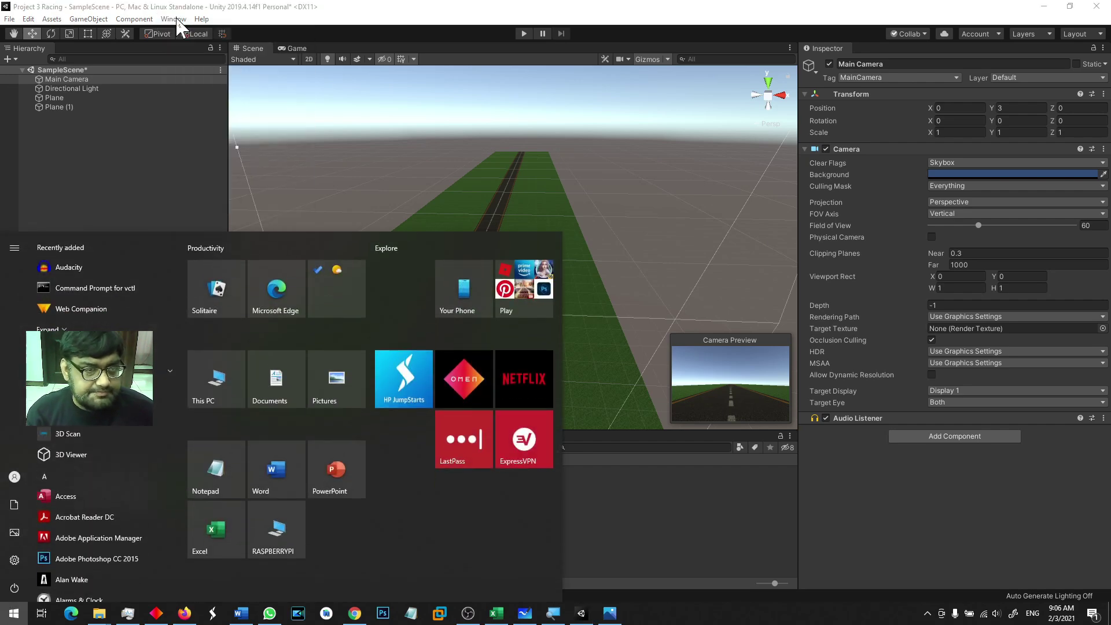
text(+)
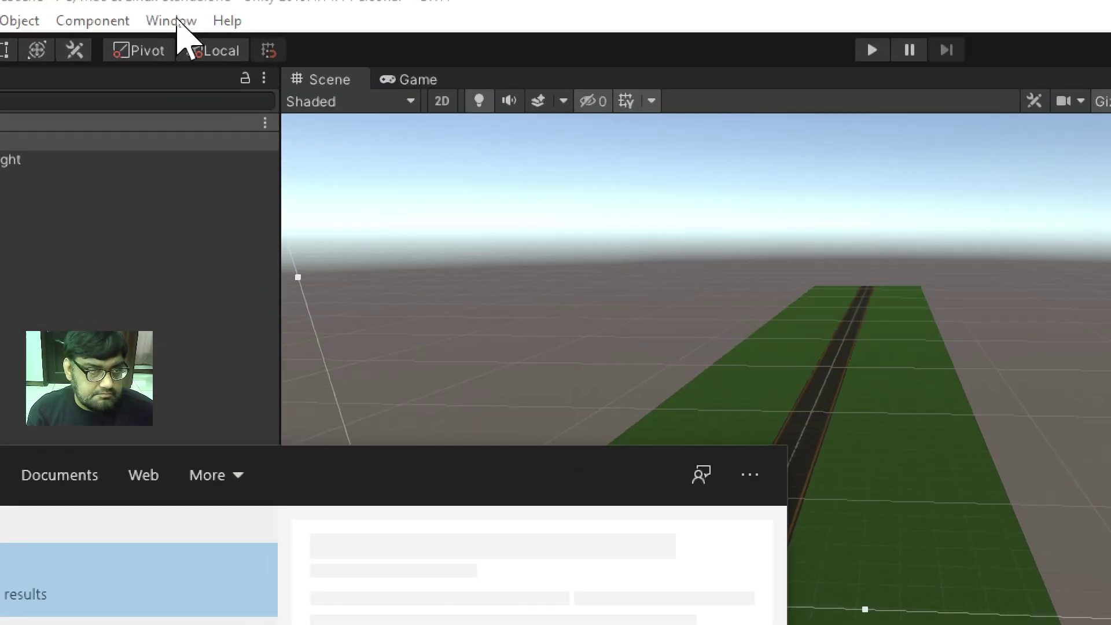
click(176, 20)
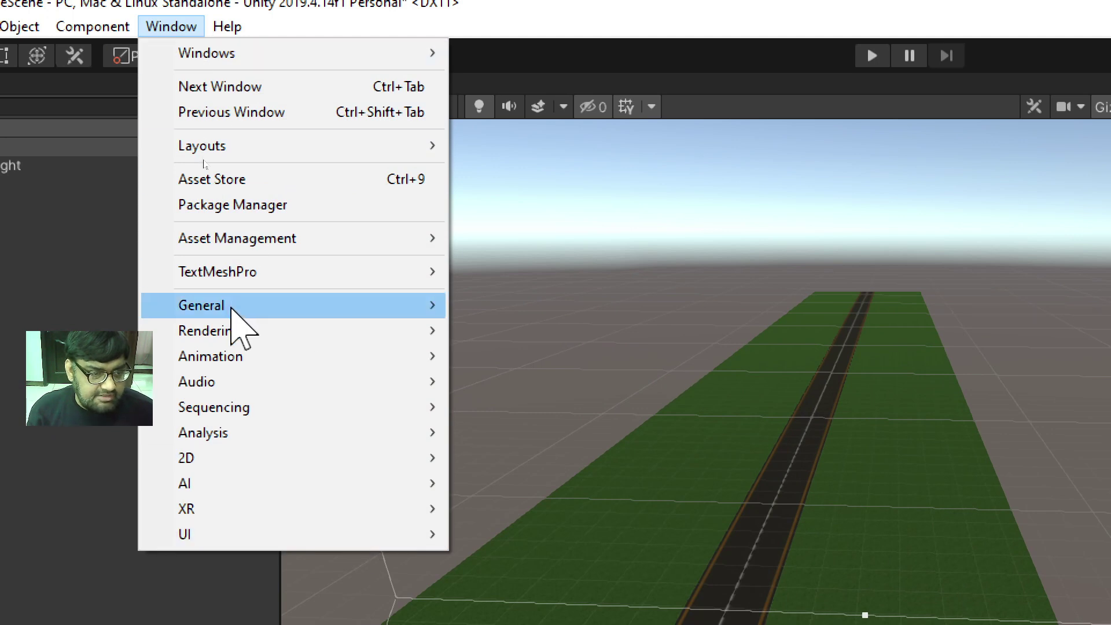
click(368, 179)
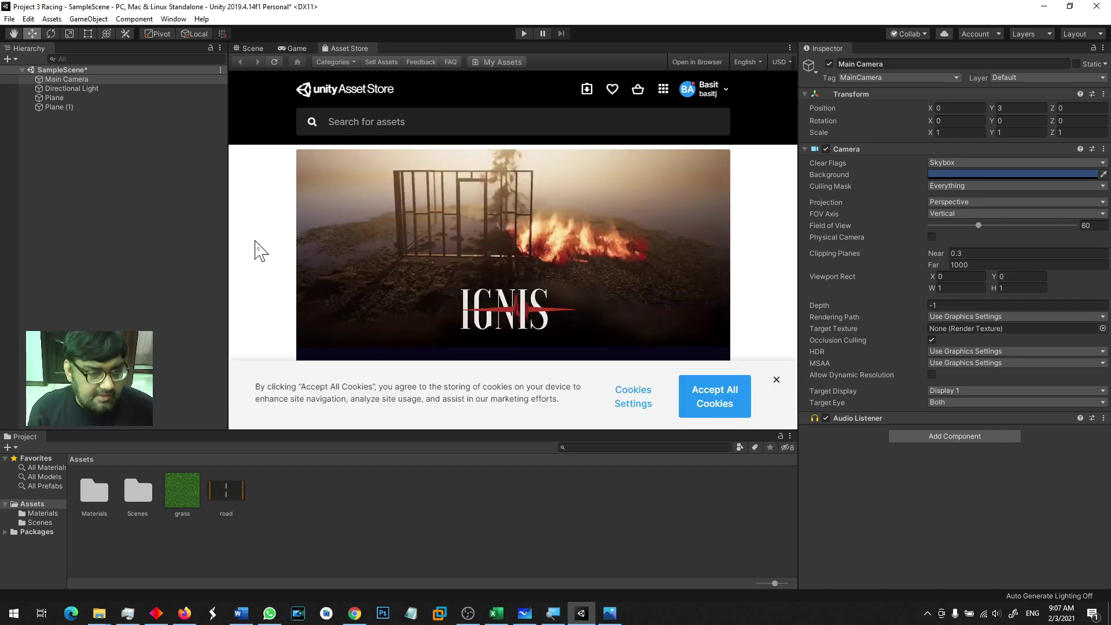
- Widen the Asset Store panel on both sides, shrinking the Inspector
drag(227, 212, 117, 223)
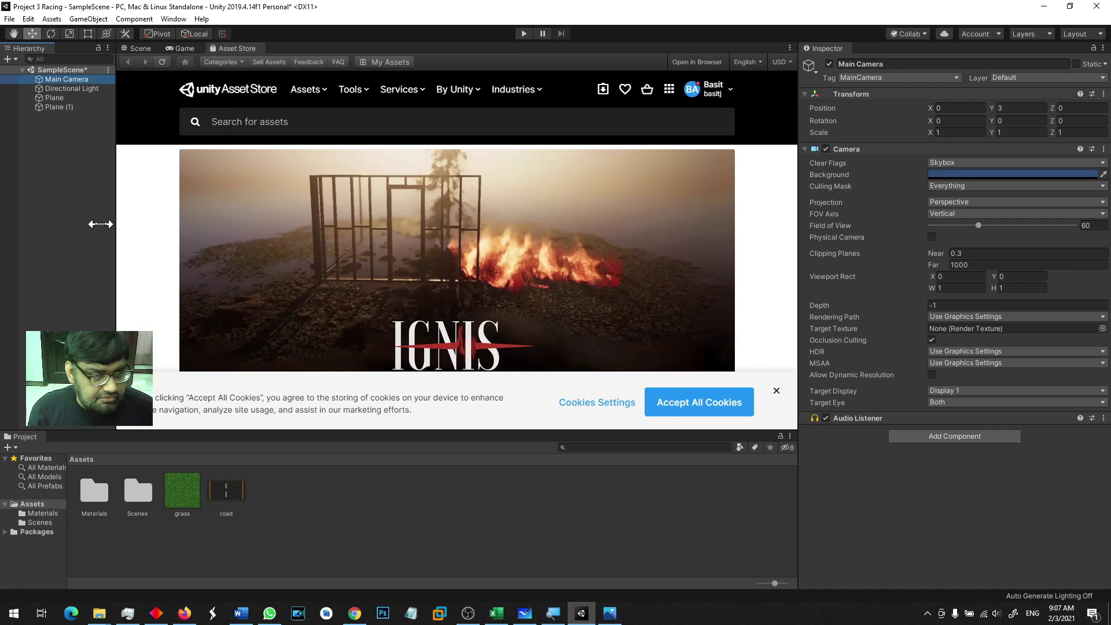
click(796, 269)
drag(796, 269, 941, 275)
click(778, 286)
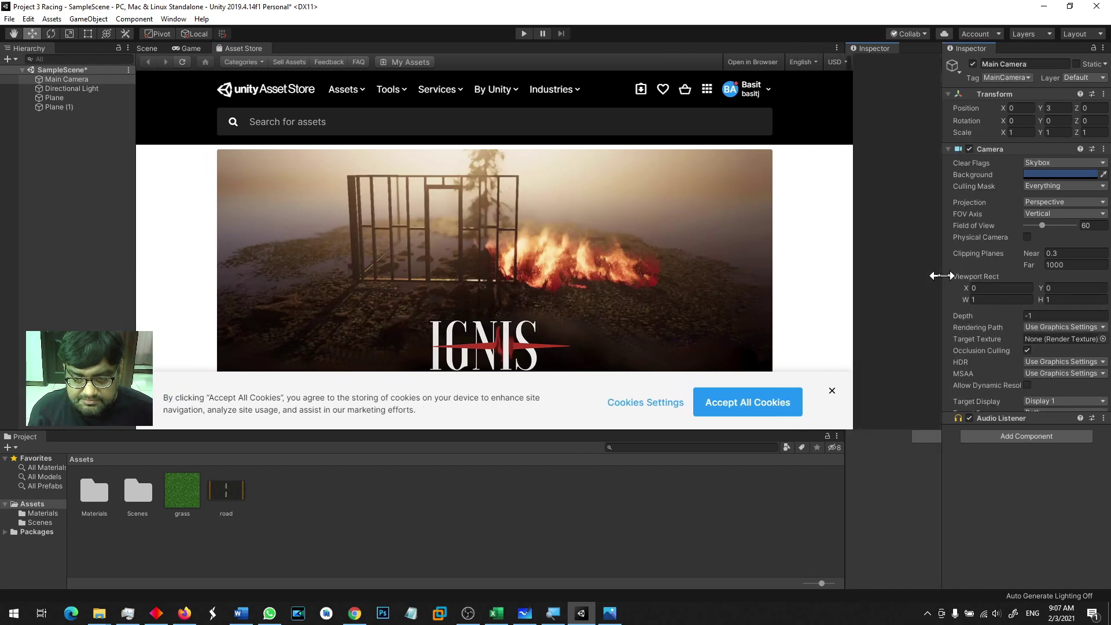
- Accept all cookies and browse the store's home page sections
click(798, 405)
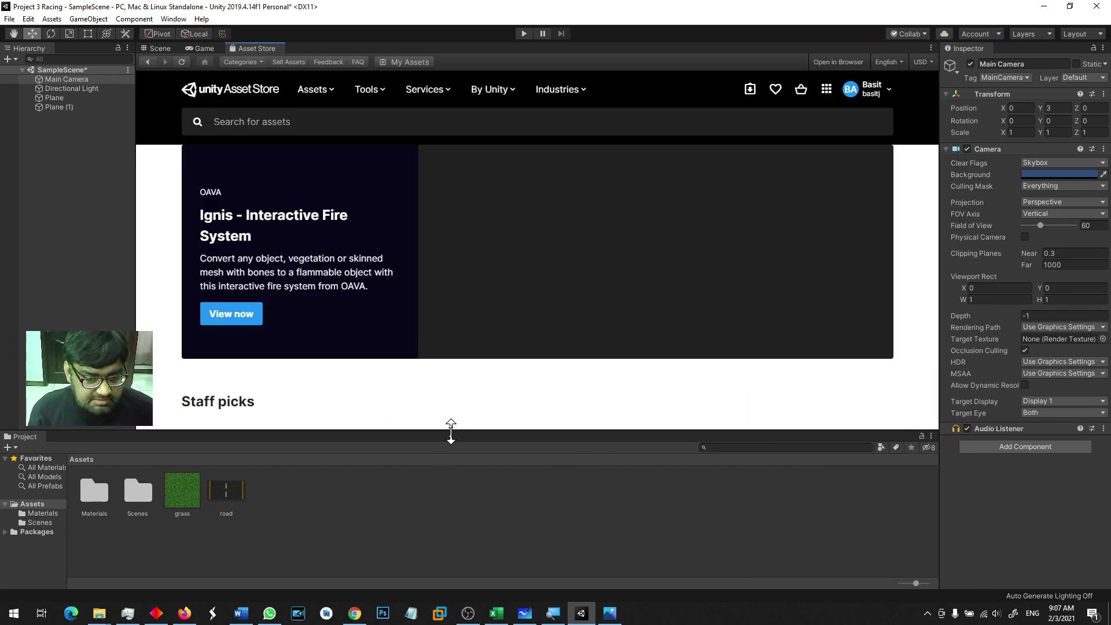
drag(449, 431, 453, 478)
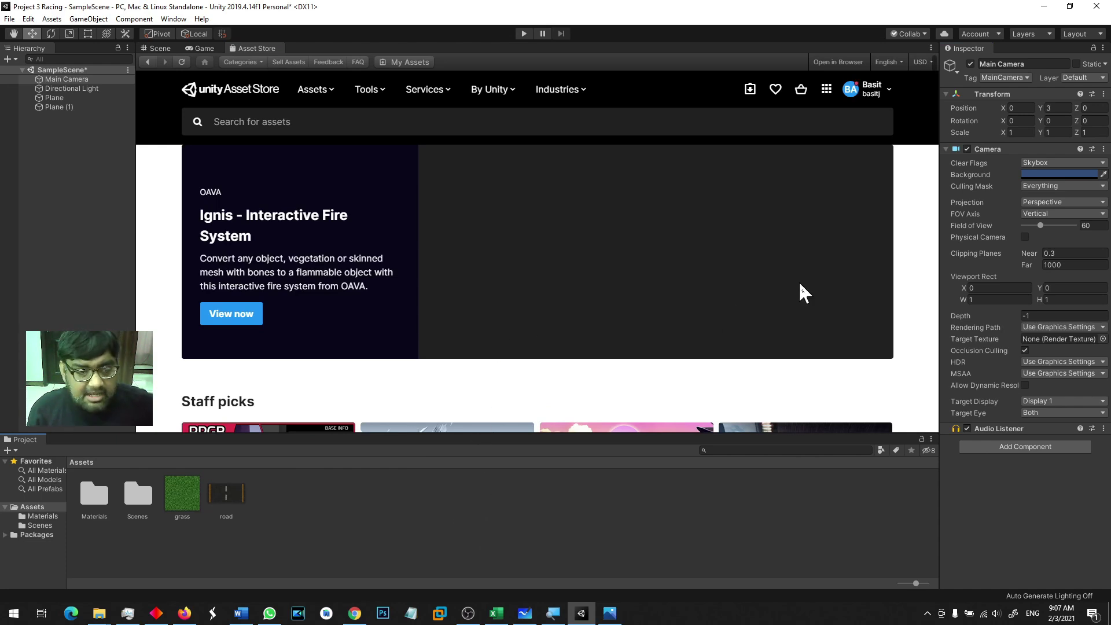
scroll(687, 261, down, 3)
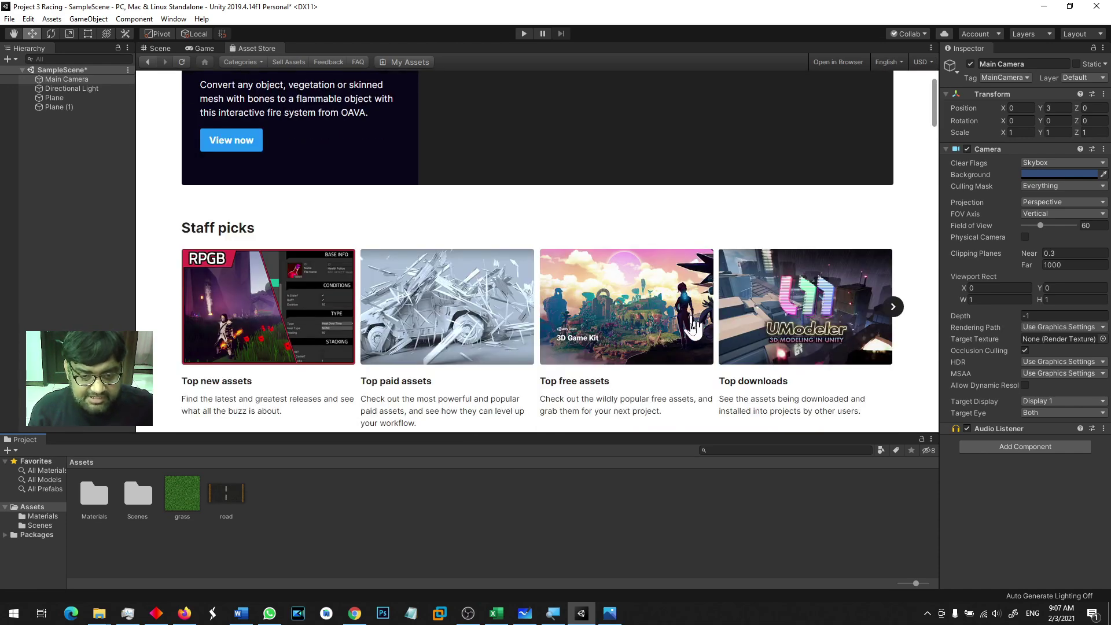
scroll(663, 346, down, 2)
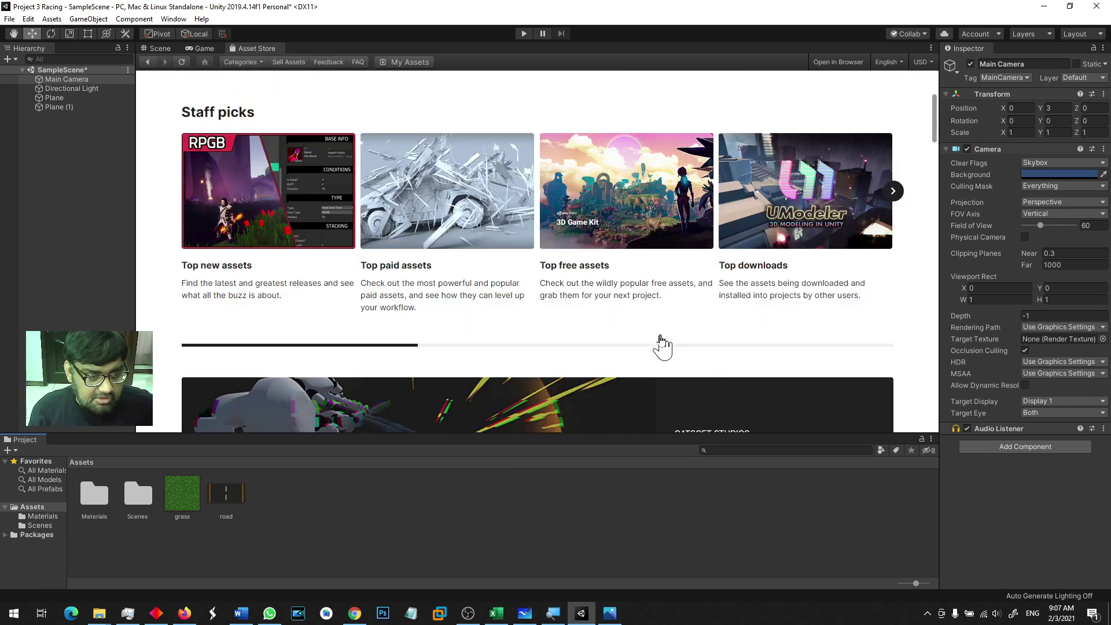
scroll(161, 224, down, 4)
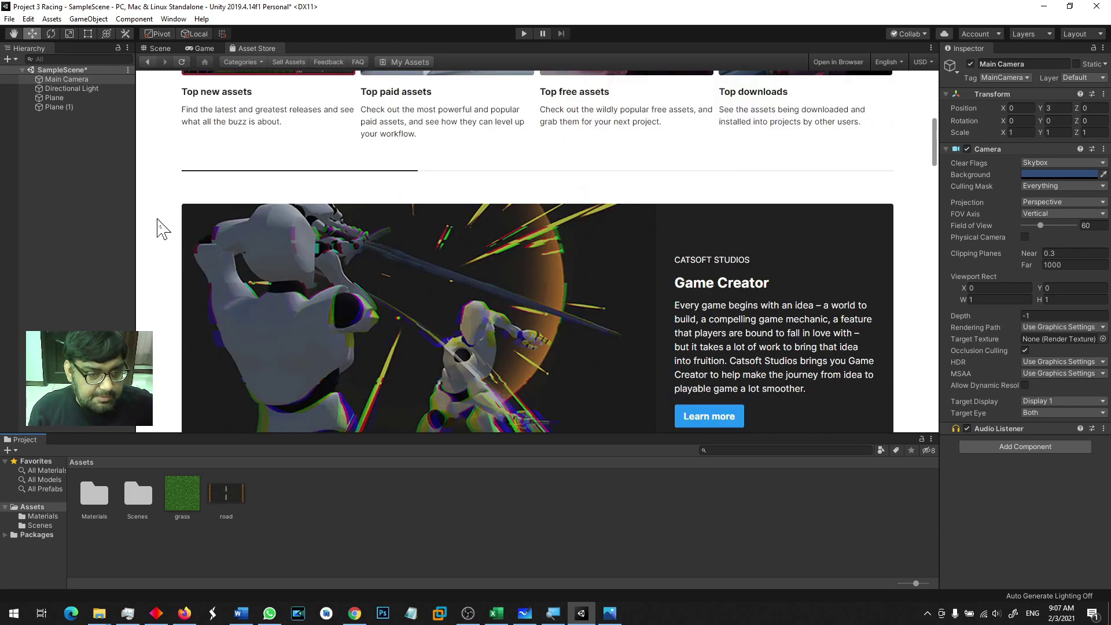
scroll(217, 225, down, 10)
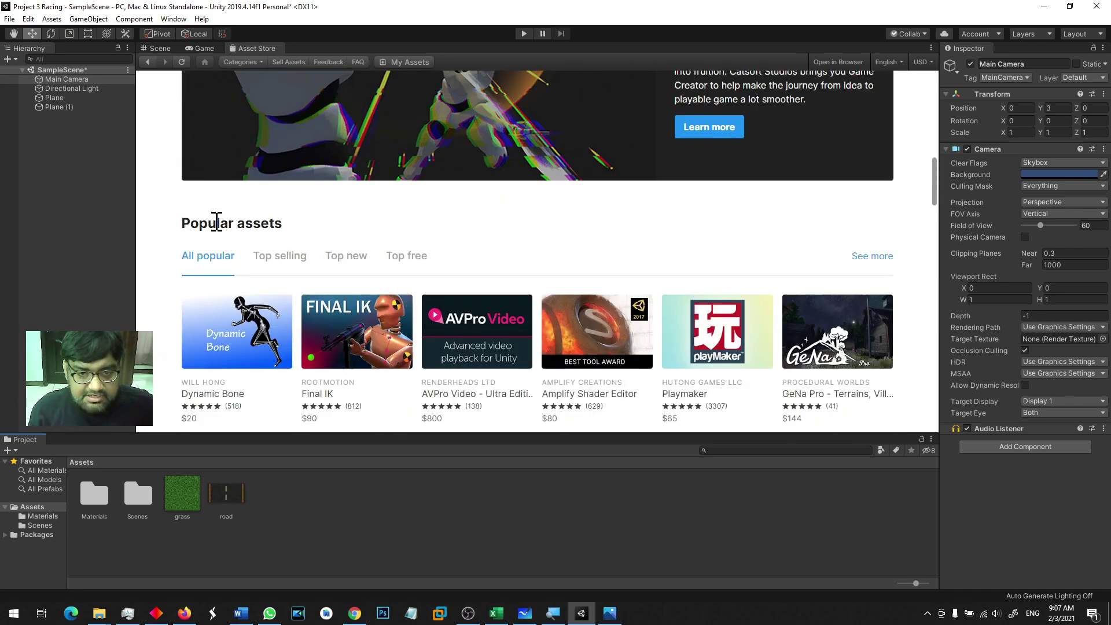
scroll(217, 220, down, 2)
scroll(216, 219, up, 2)
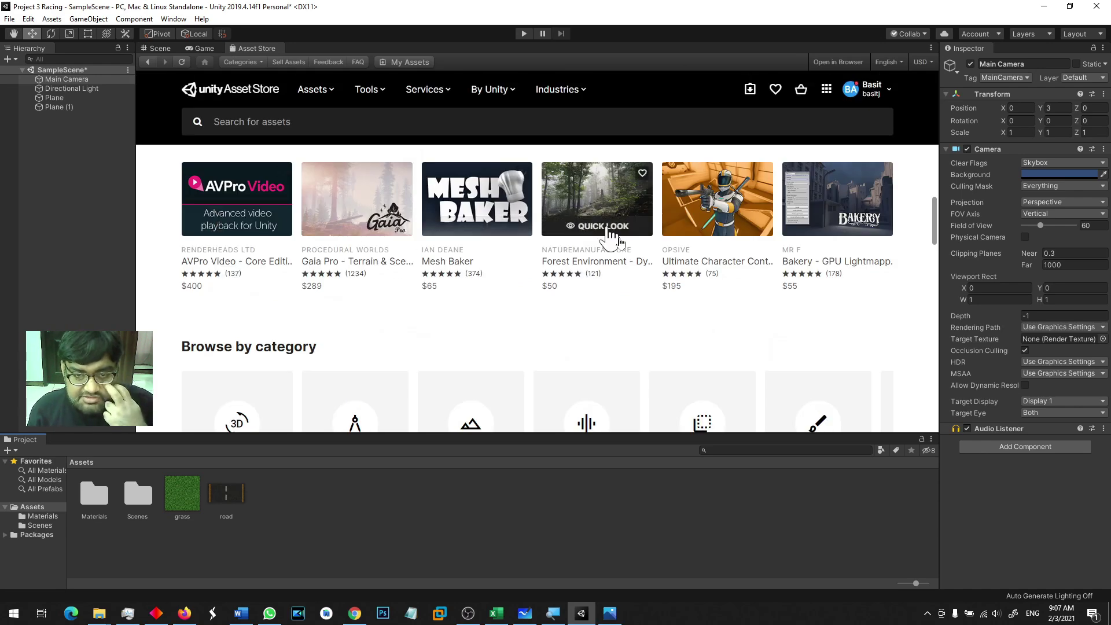
scroll(707, 328, up, 6)
scroll(706, 327, down, 2)
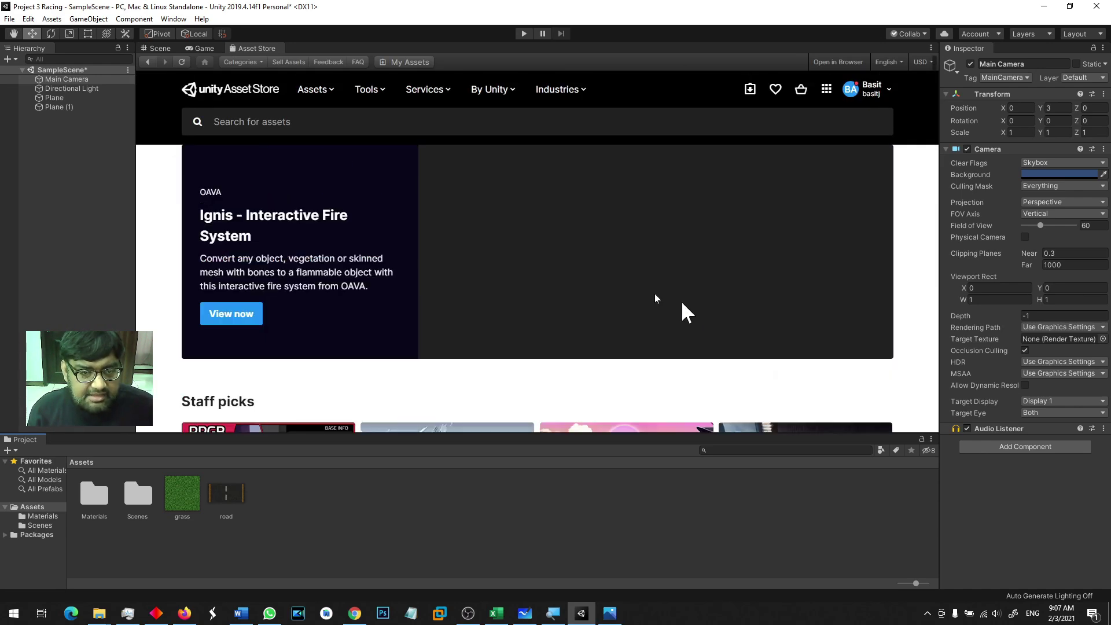
click(291, 124)
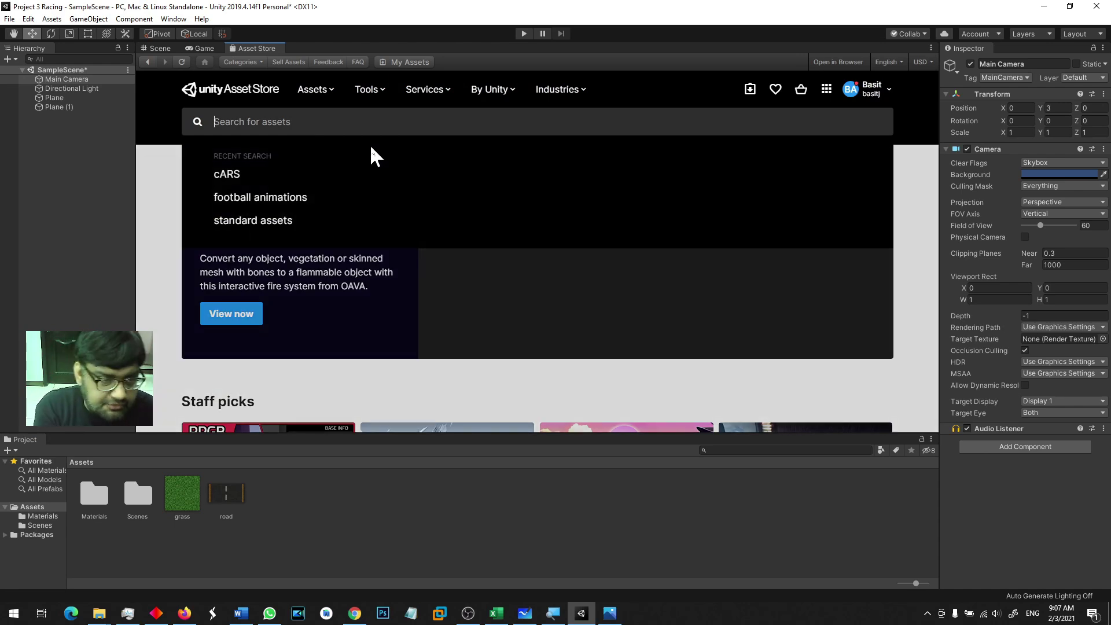
- Search the store for 'cars' and open the ARCADE: FREE Racing Car result
text(cars)
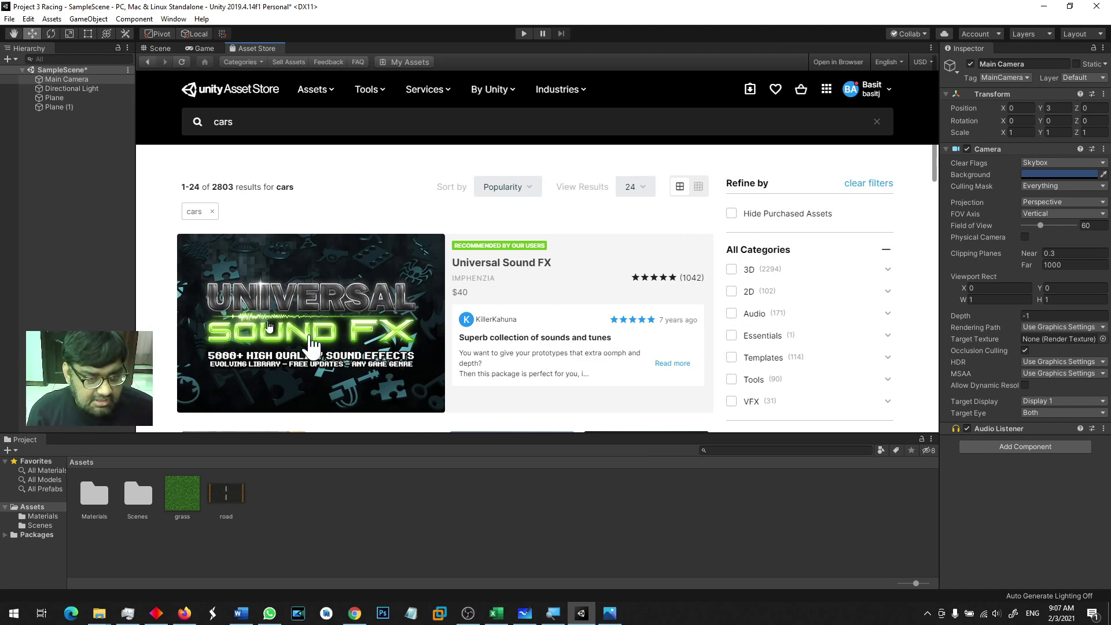
scroll(184, 298, down, 1)
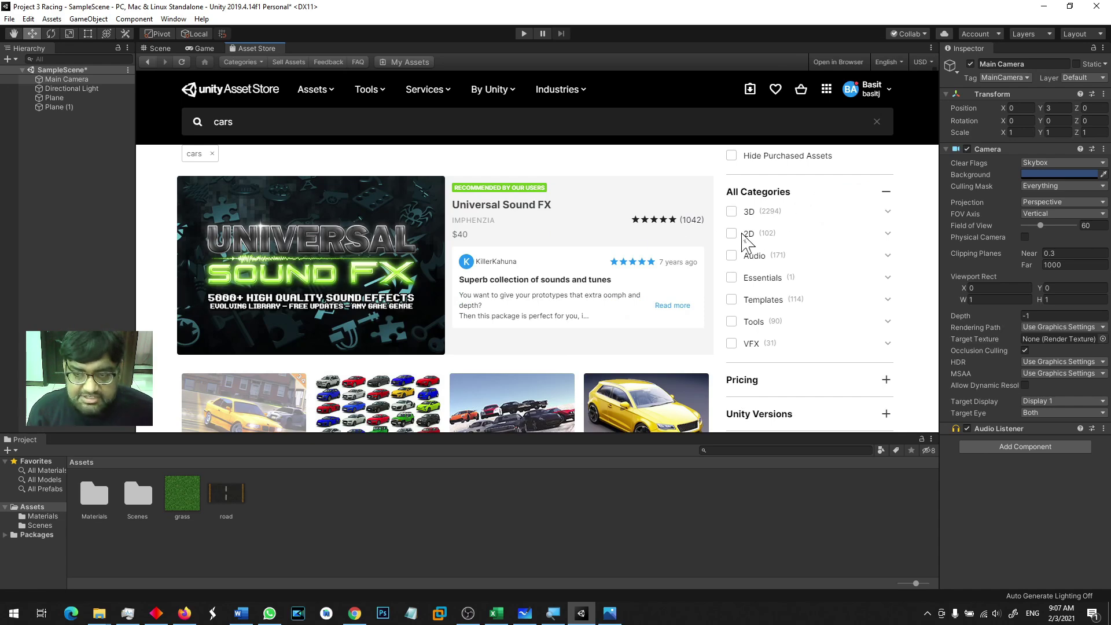
scroll(749, 243, down, 1)
scroll(785, 393, down, 1)
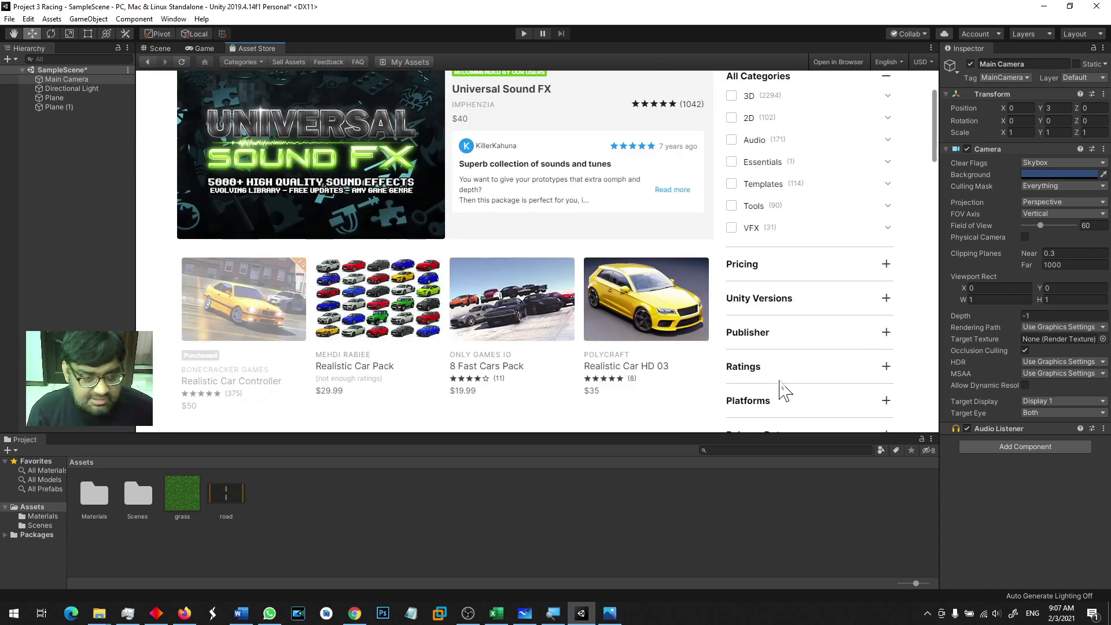
scroll(784, 389, down, 1)
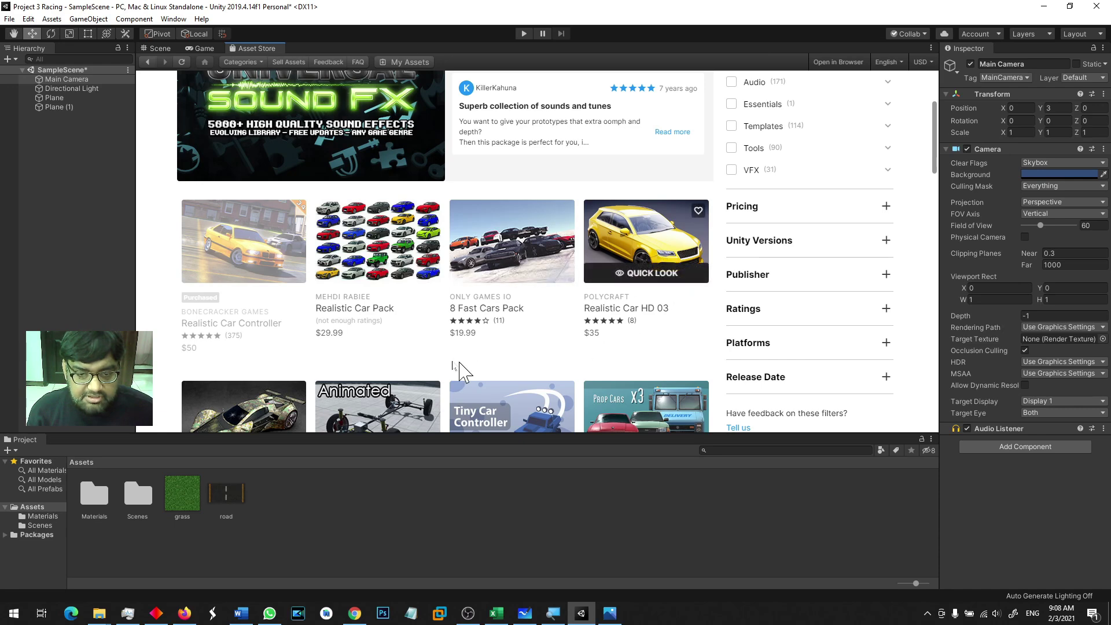
scroll(312, 345, down, 2)
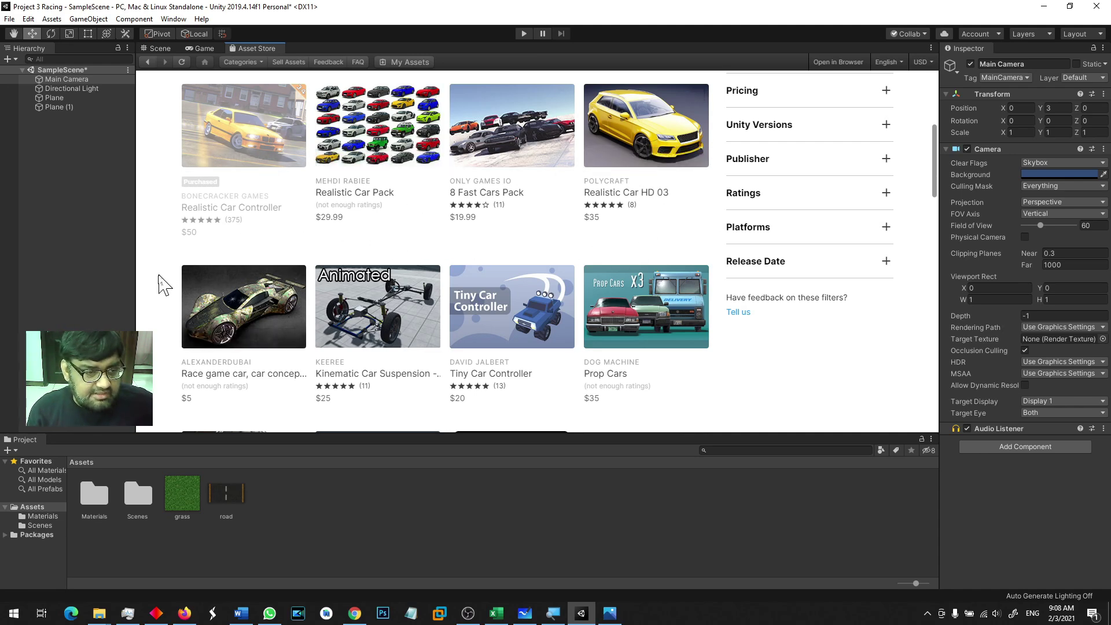
scroll(155, 288, down, 1)
scroll(155, 288, up, 2)
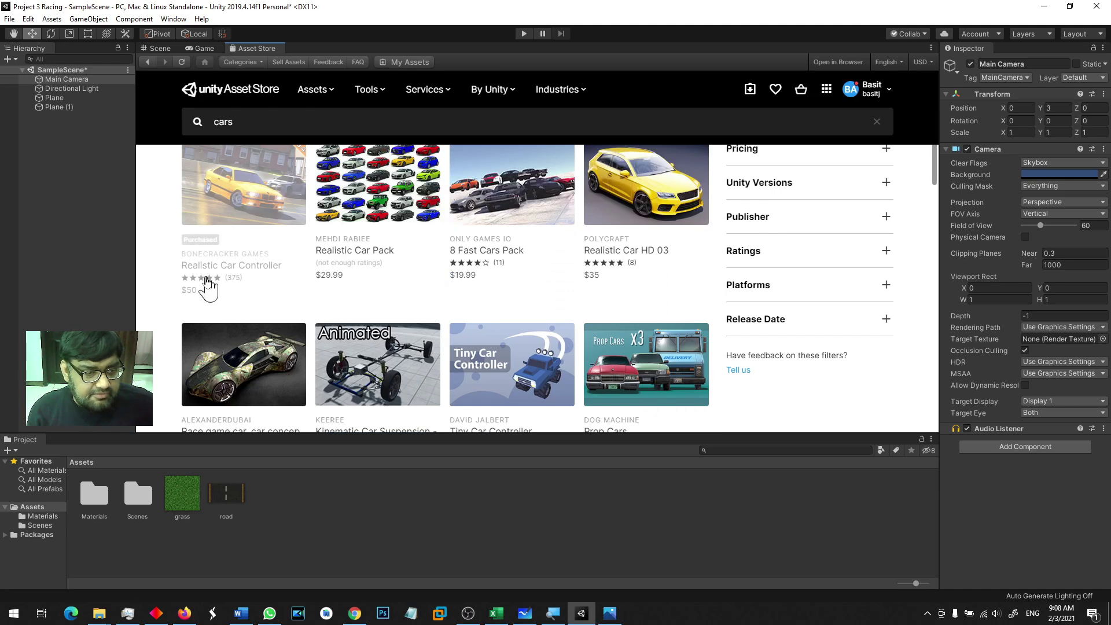
scroll(502, 283, down, 3)
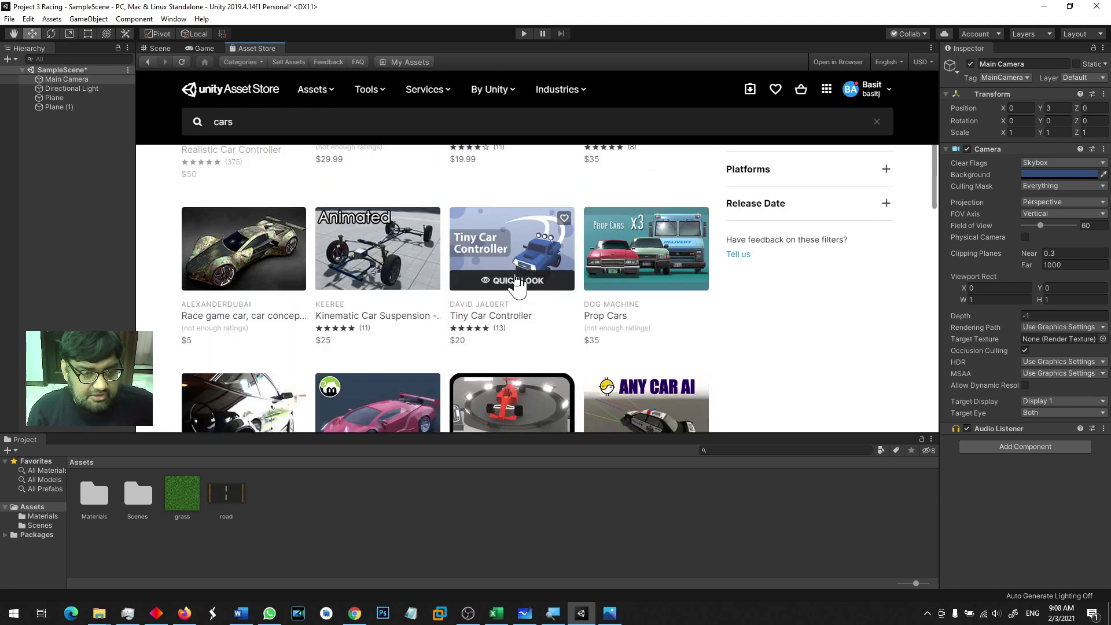
scroll(666, 341, down, 2)
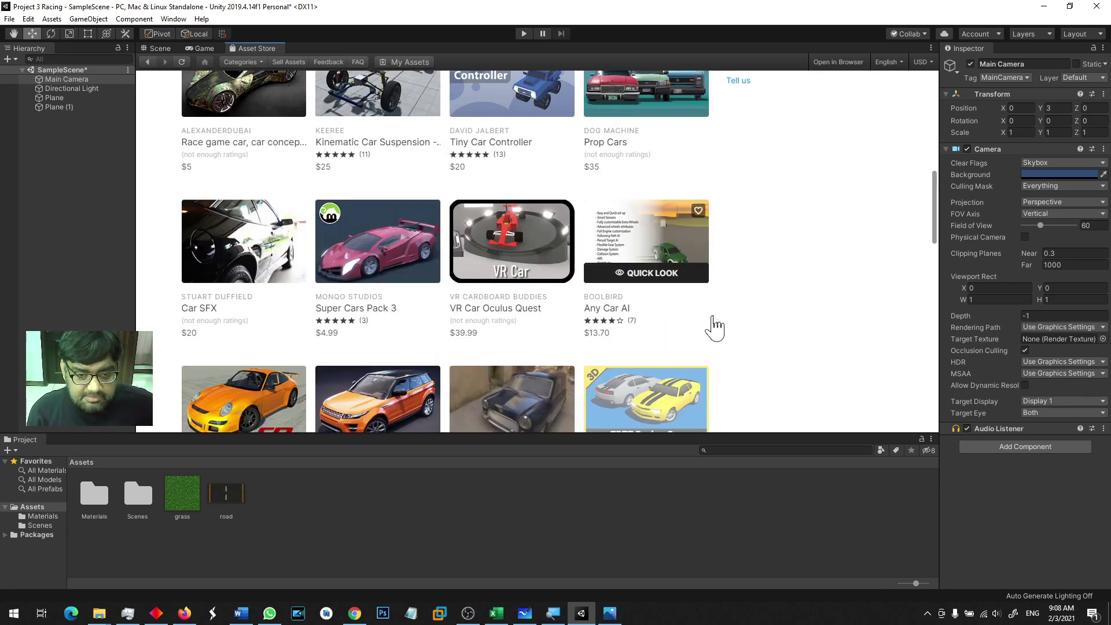
scroll(807, 313, down, 1)
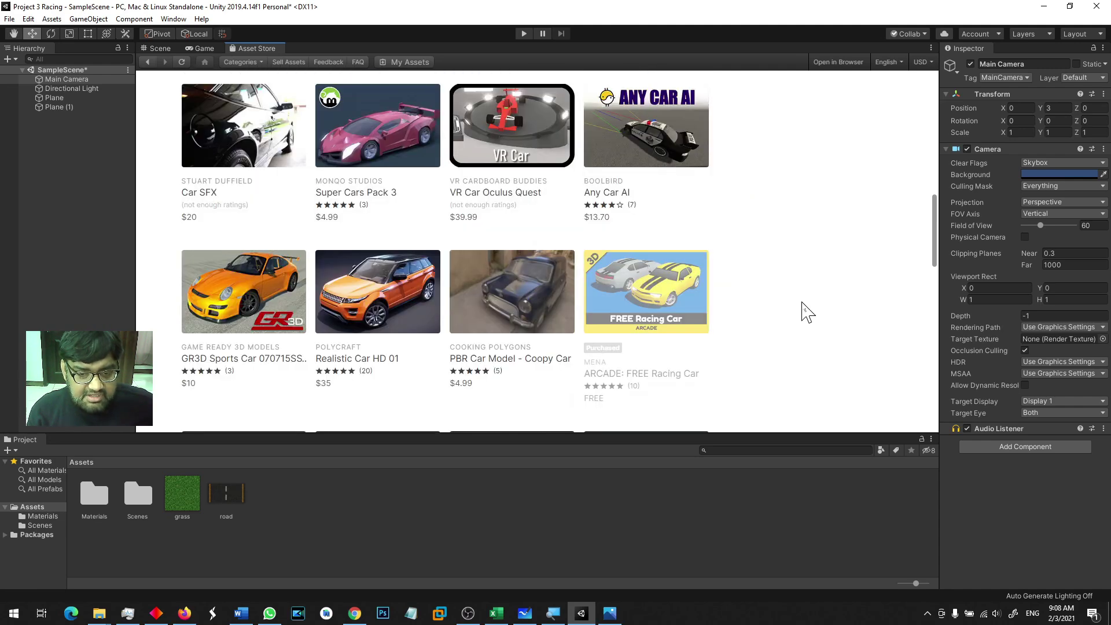
scroll(807, 312, up, 3)
scroll(806, 309, down, 4)
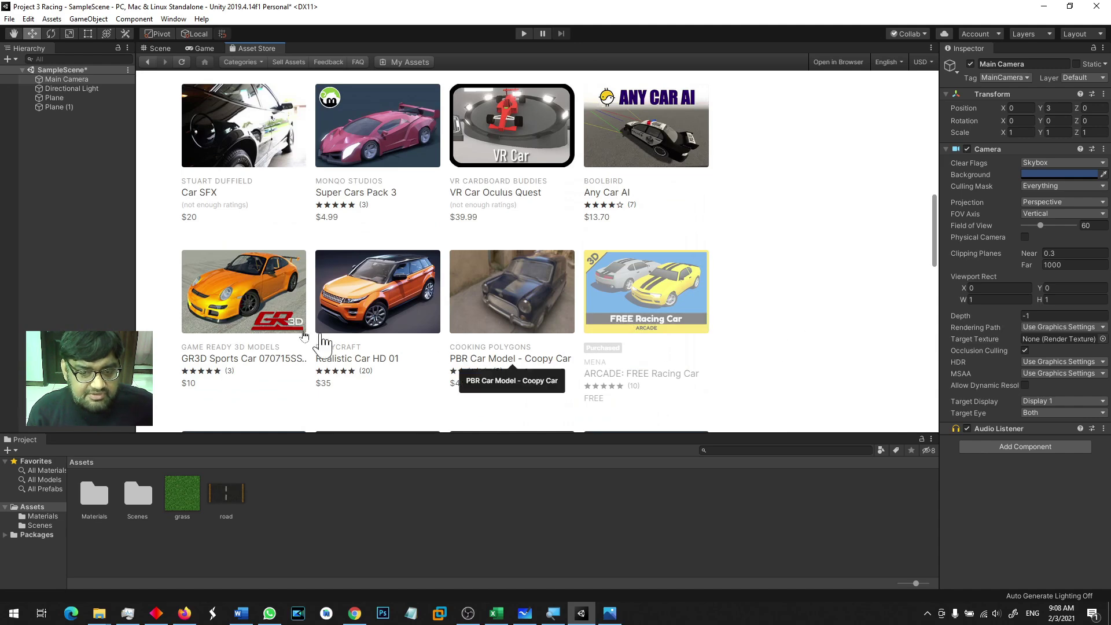
scroll(151, 272, down, 1)
scroll(152, 272, down, 2)
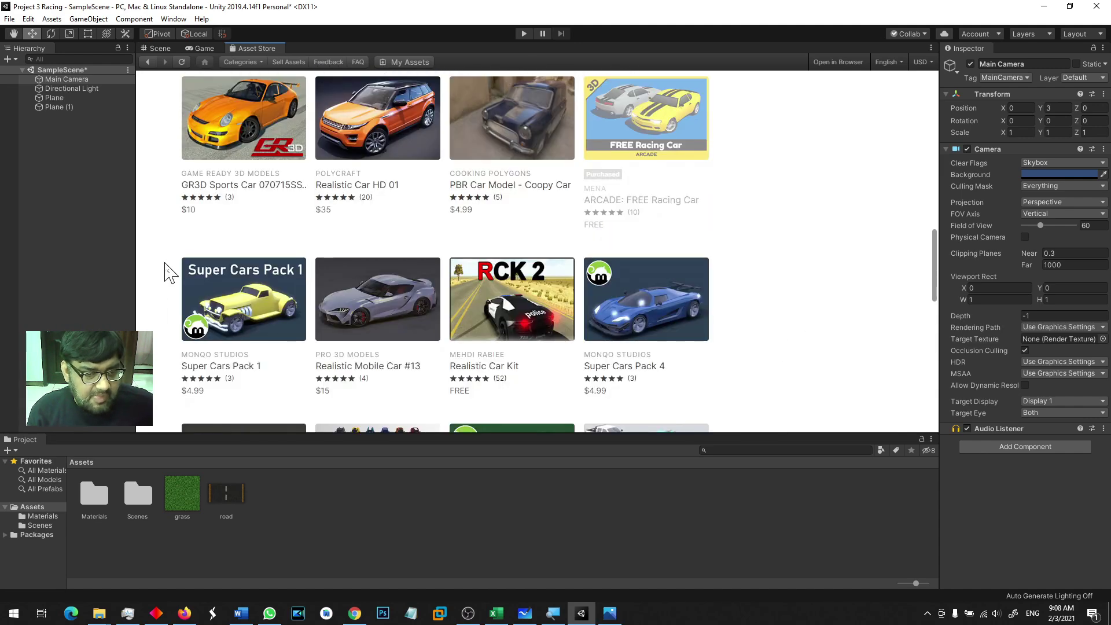
scroll(190, 336, down, 2)
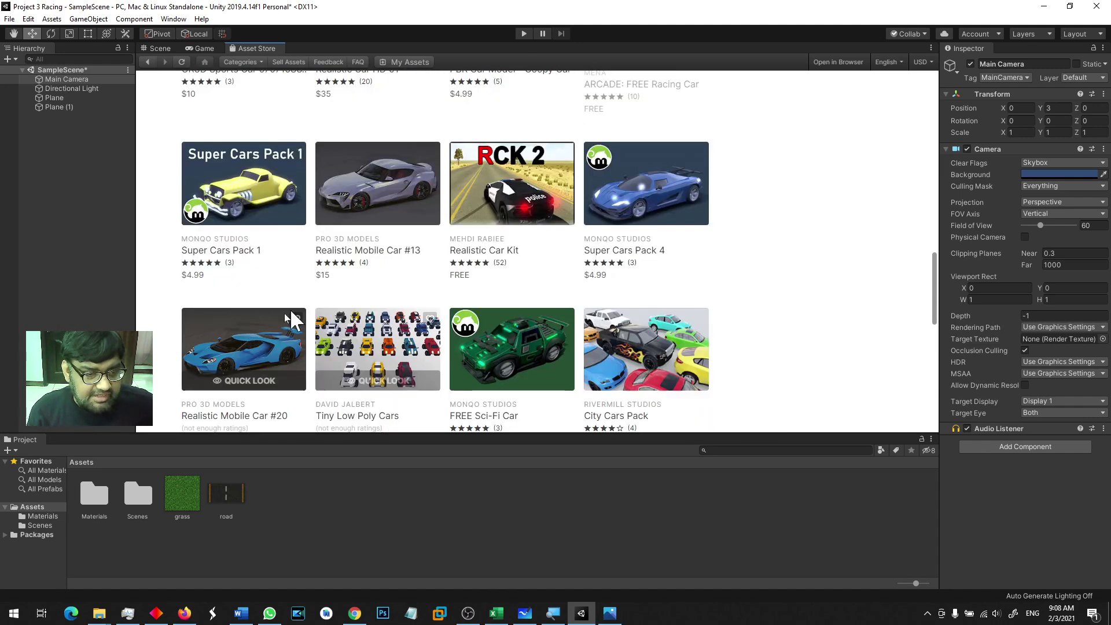
scroll(266, 315, up, 3)
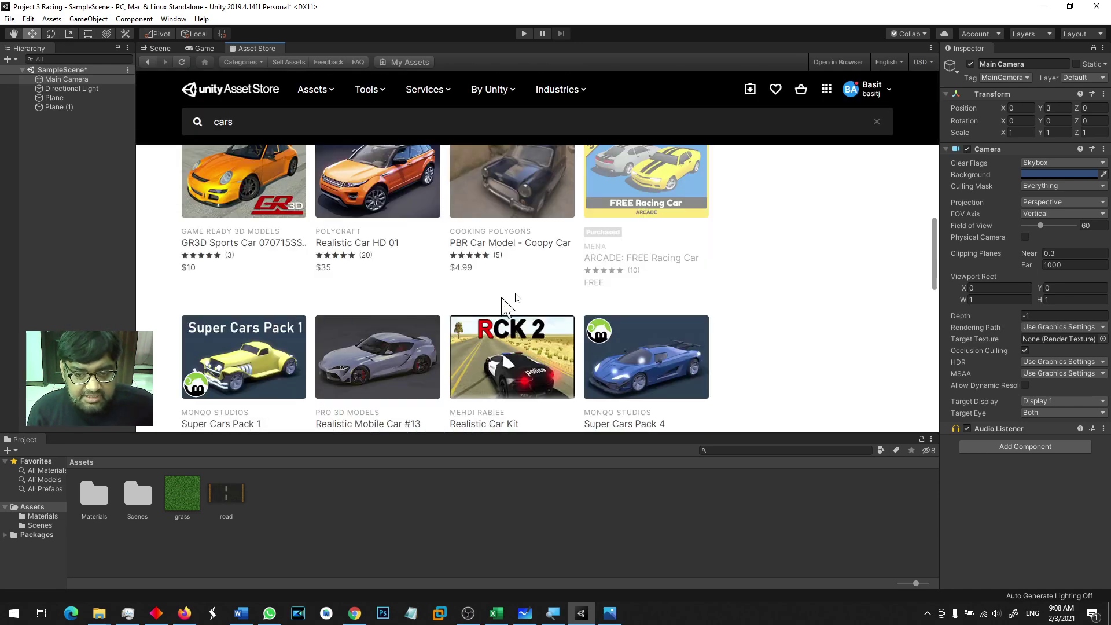
scroll(775, 306, up, 1)
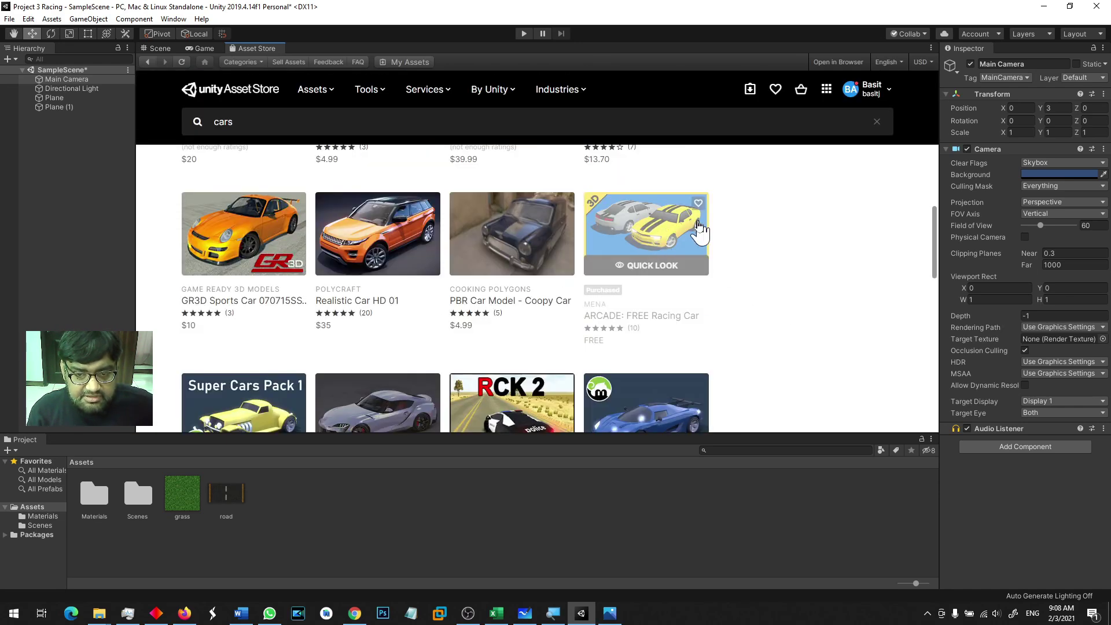
click(622, 220)
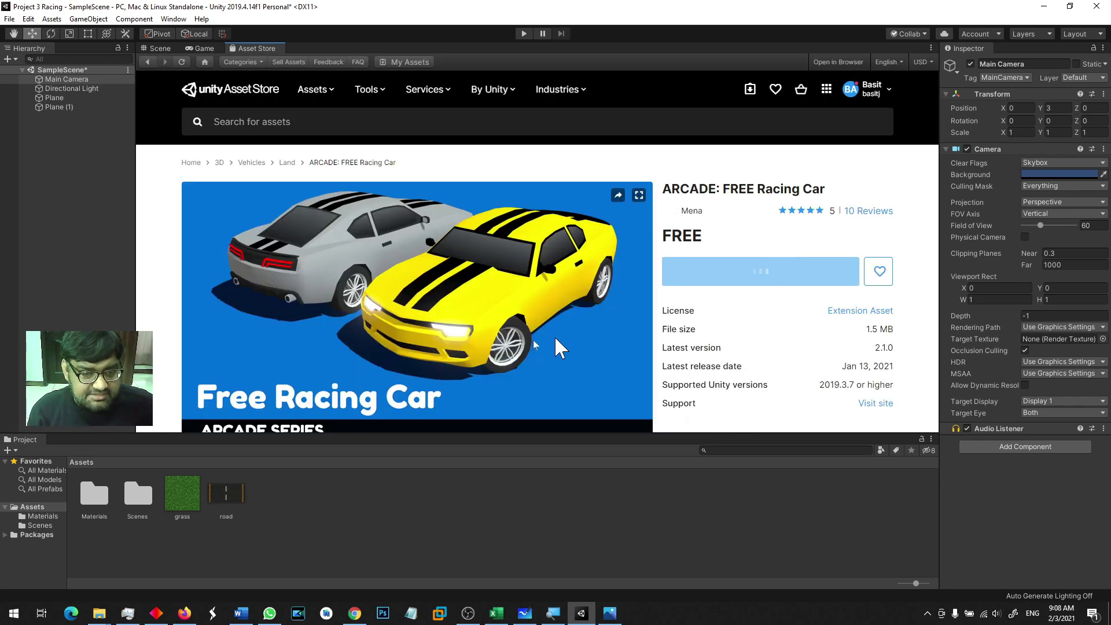
- Page forward through the car's preview images to the fifth, then back to the first
scroll(168, 333, down, 1)
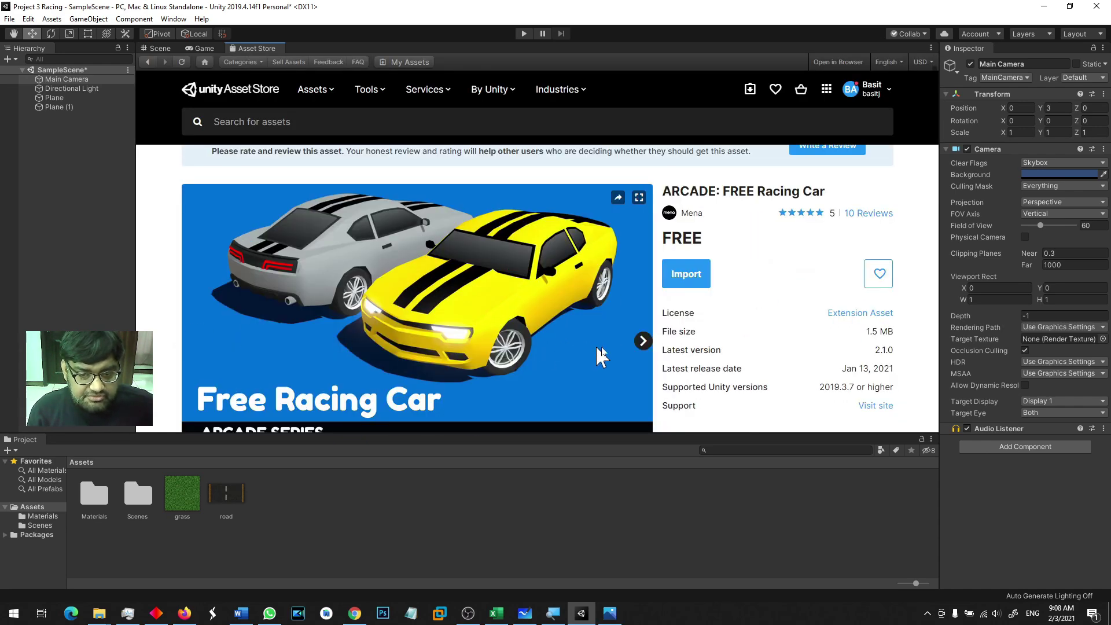
click(643, 341)
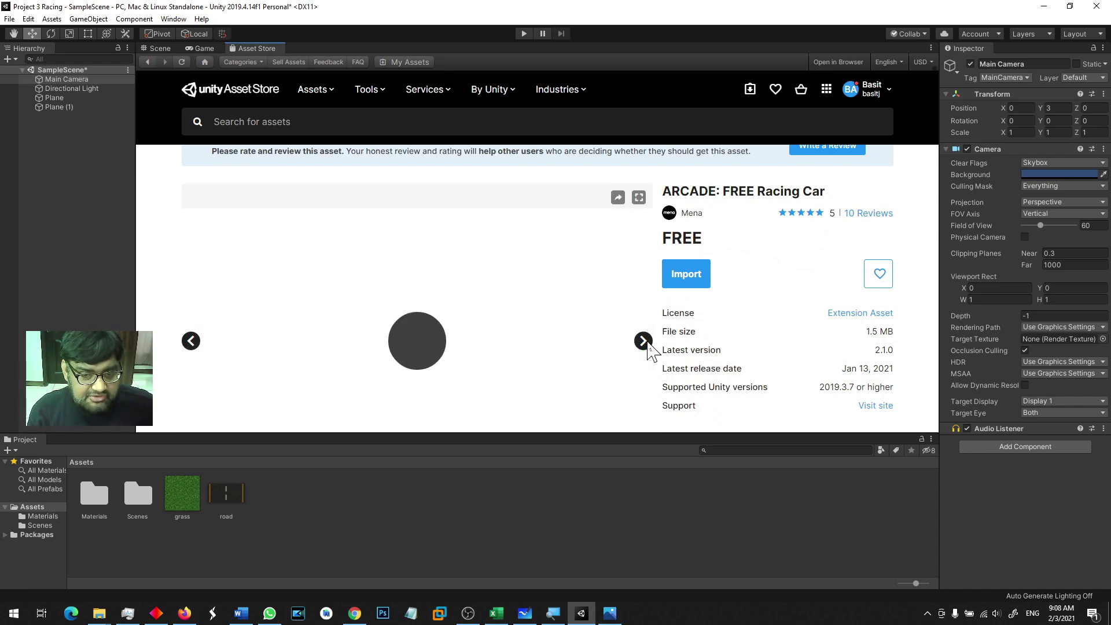
click(642, 341)
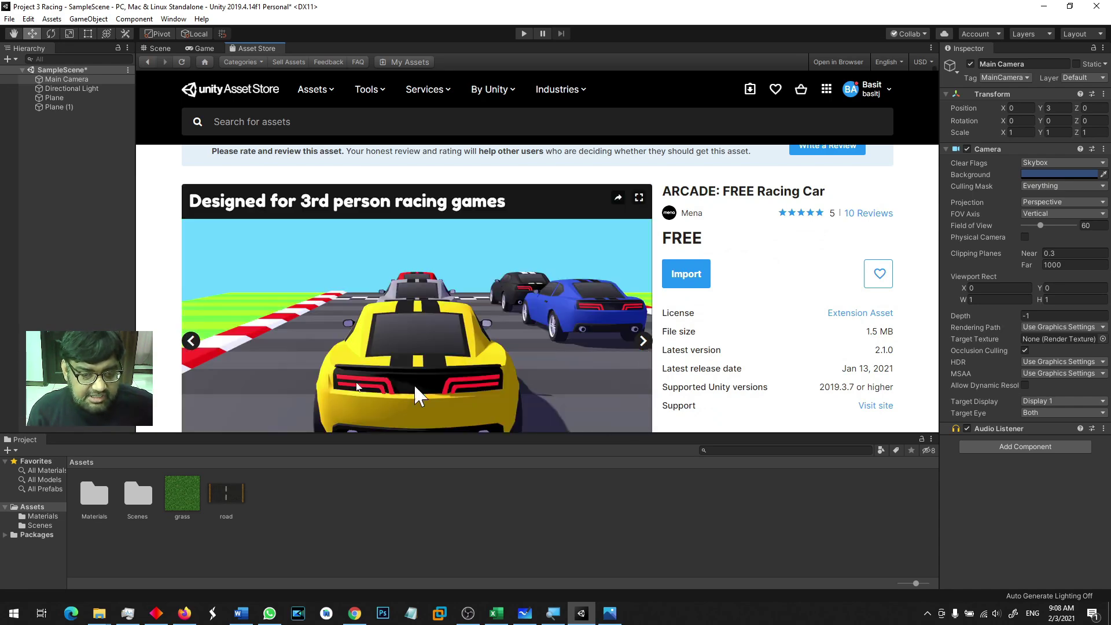
scroll(389, 340, down, 2)
click(643, 225)
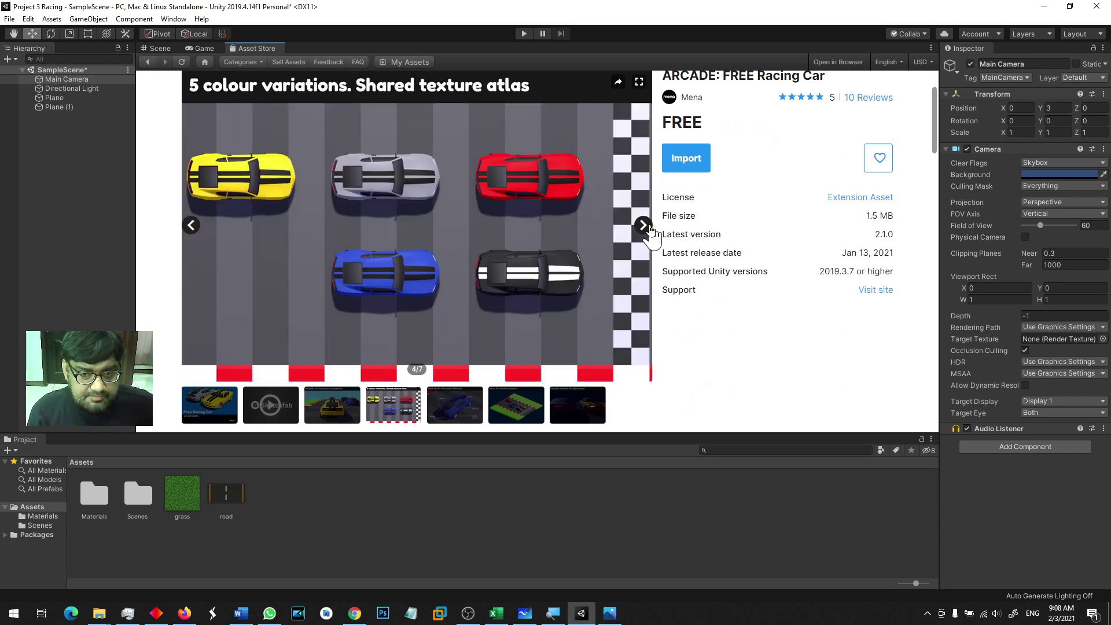
click(643, 225)
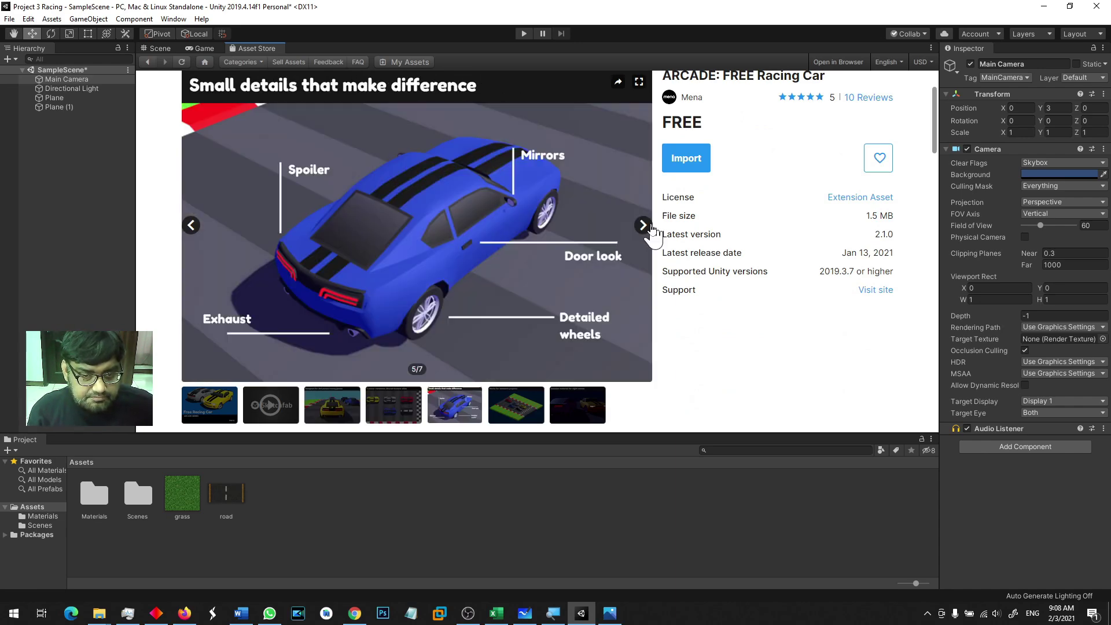
click(192, 225)
double_click(191, 226)
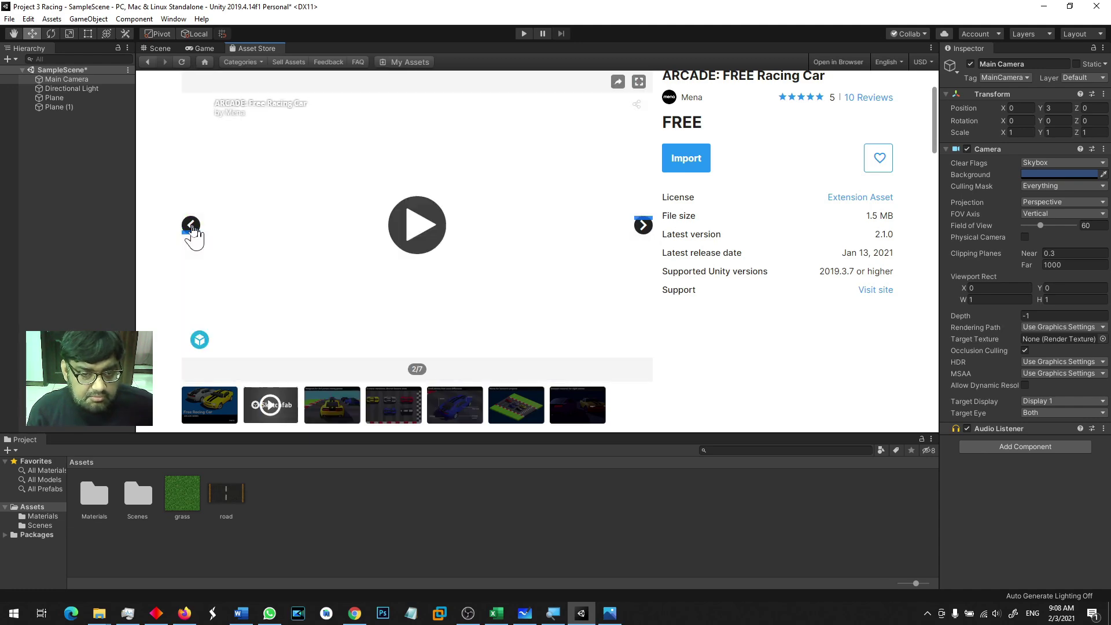
click(192, 225)
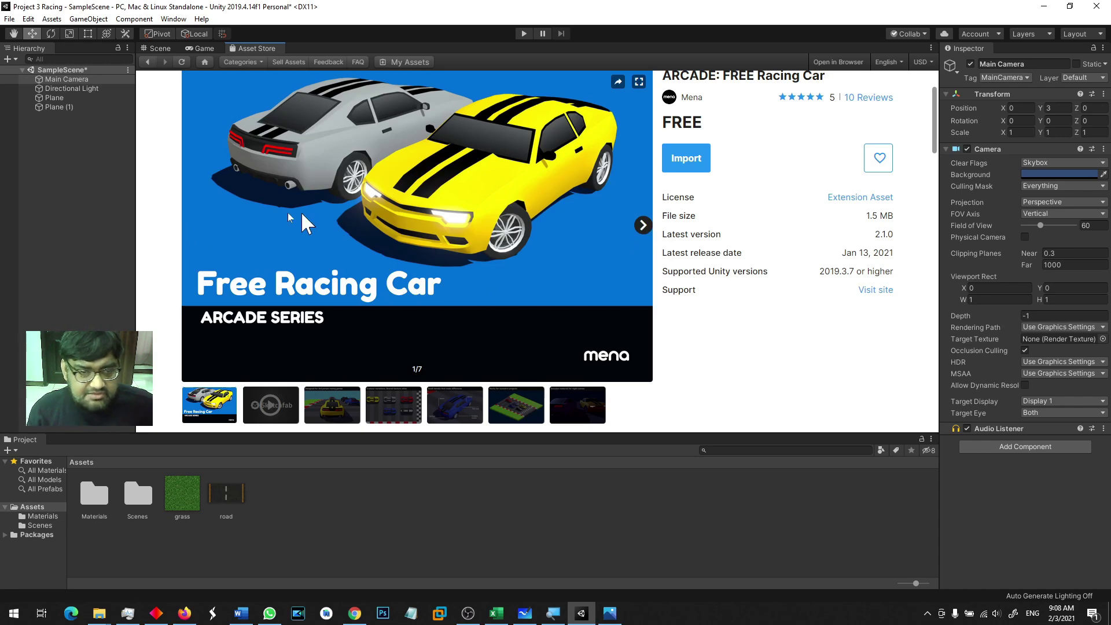
scroll(185, 203, up, 2)
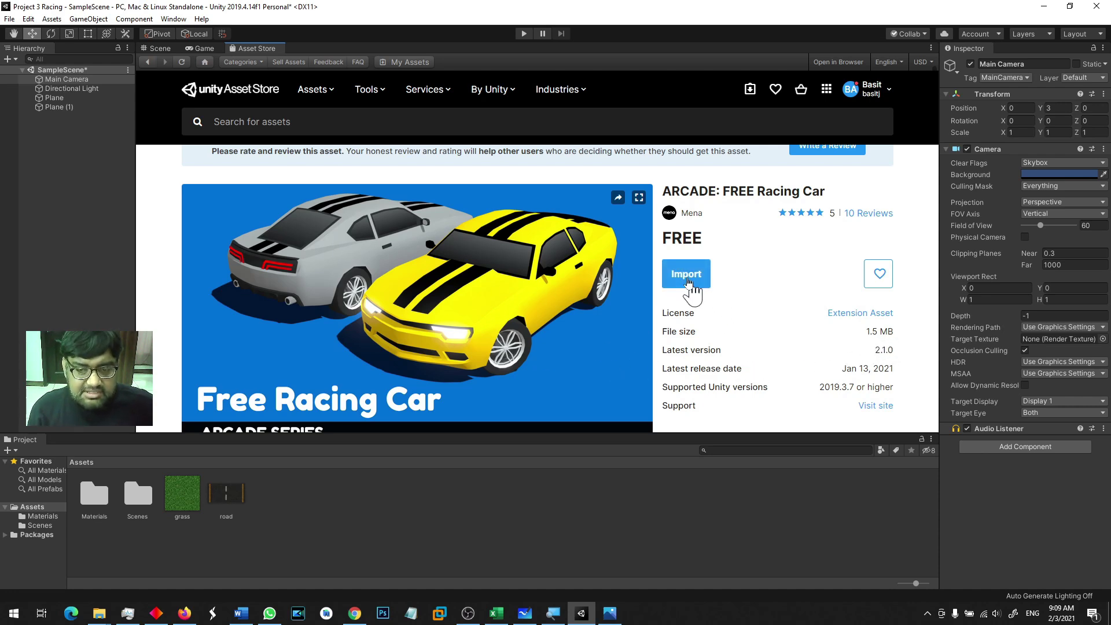
- Import the ARCADE: FREE Racing Car package with all its files checked
click(687, 283)
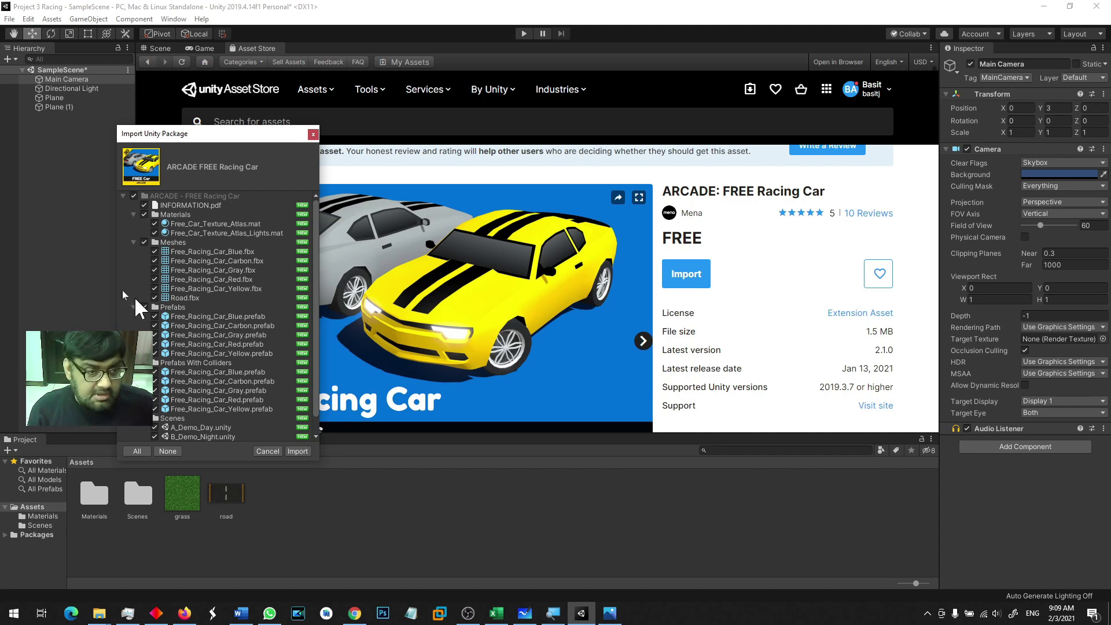
scroll(164, 362, down, 1)
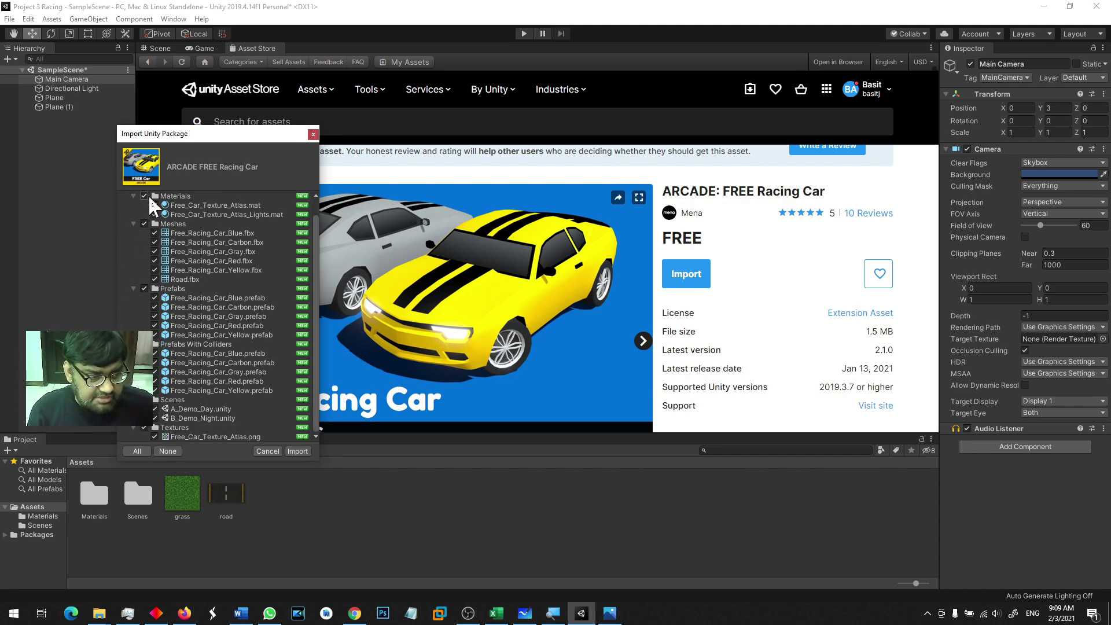
click(297, 452)
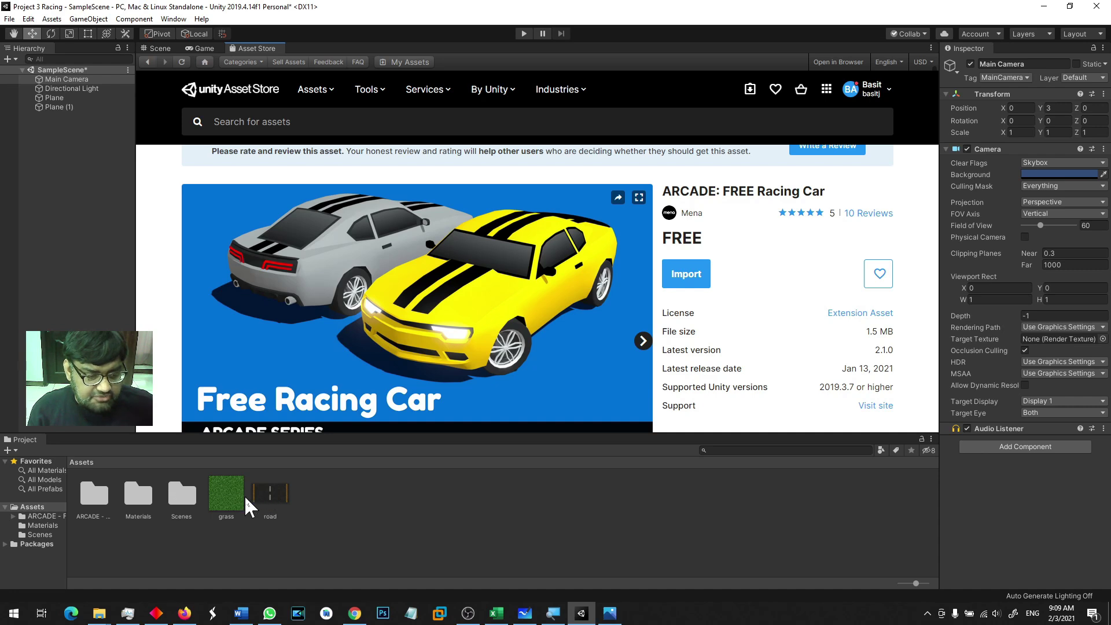
- Return to the Scene tab and open the ARCADE - FREE Racing Car folder
click(102, 495)
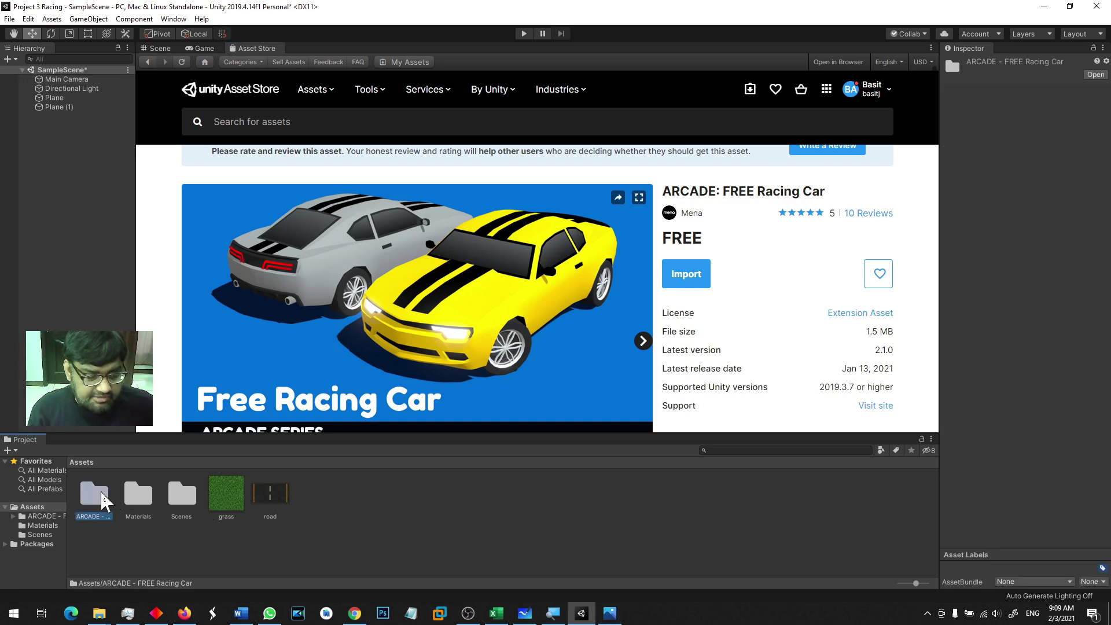
click(396, 530)
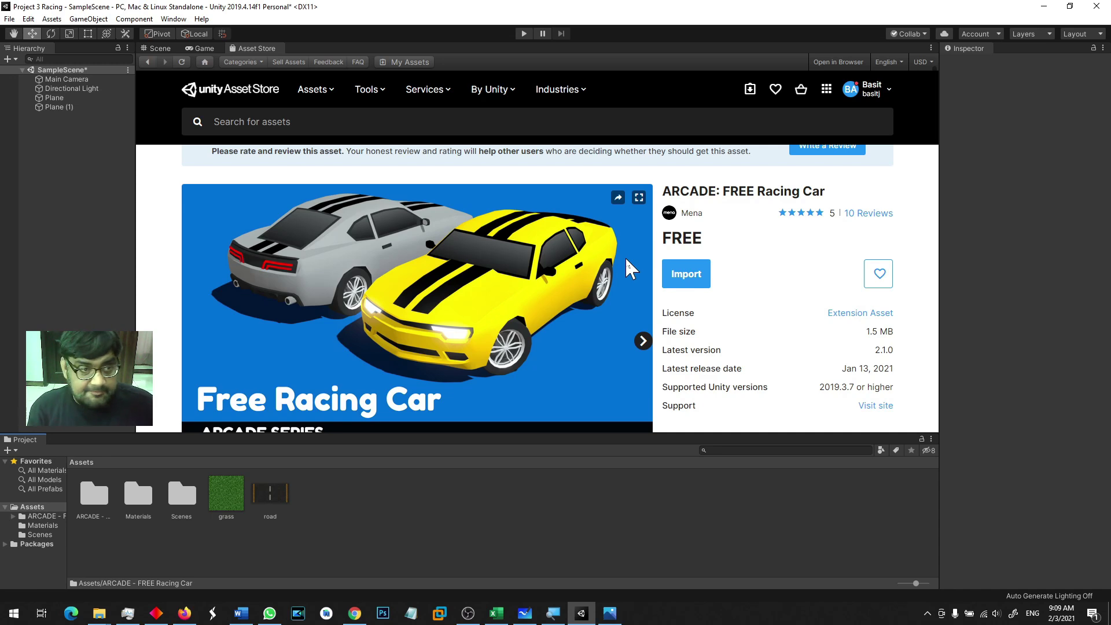
click(161, 50)
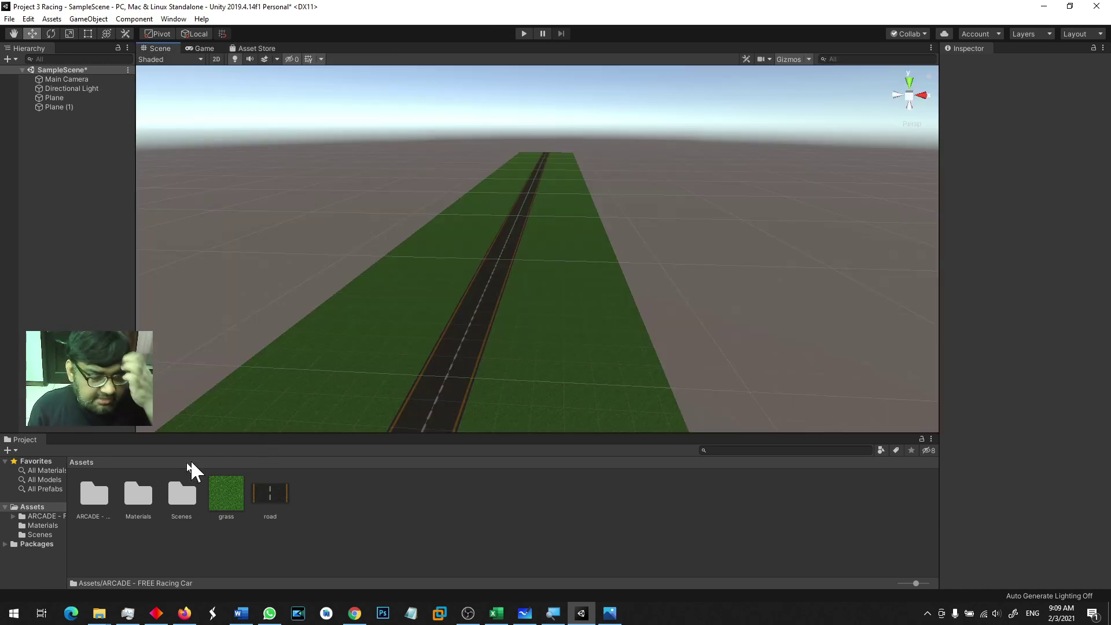
double_click(92, 497)
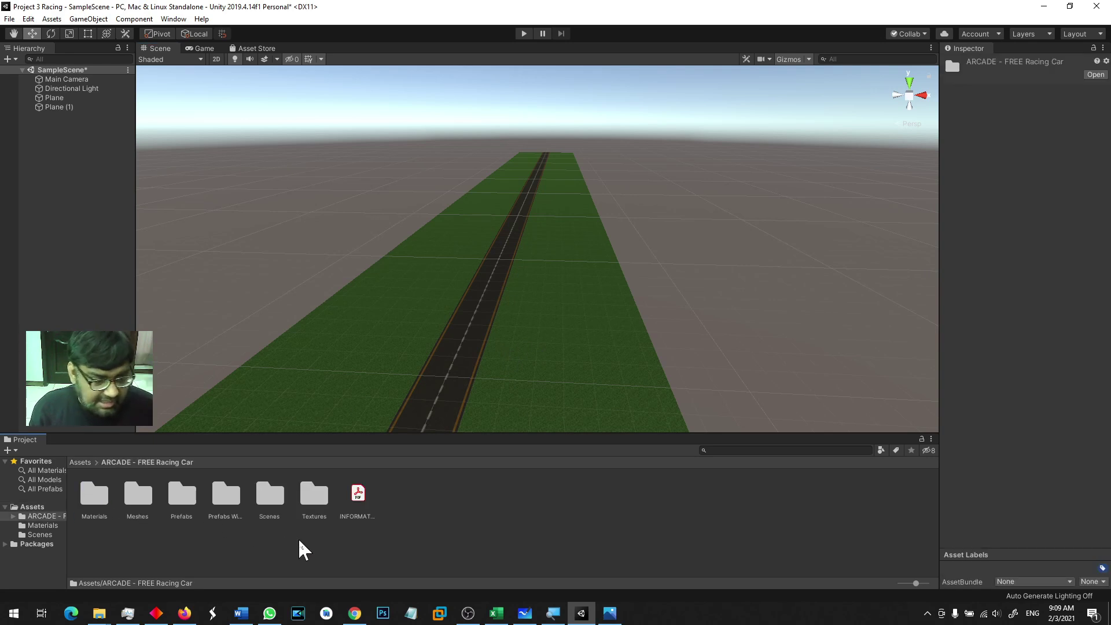
- Look over the Materials, Meshes, Prefabs, Scenes, Textures folders and INFORMATION.pdf, then open Prefabs
click(103, 501)
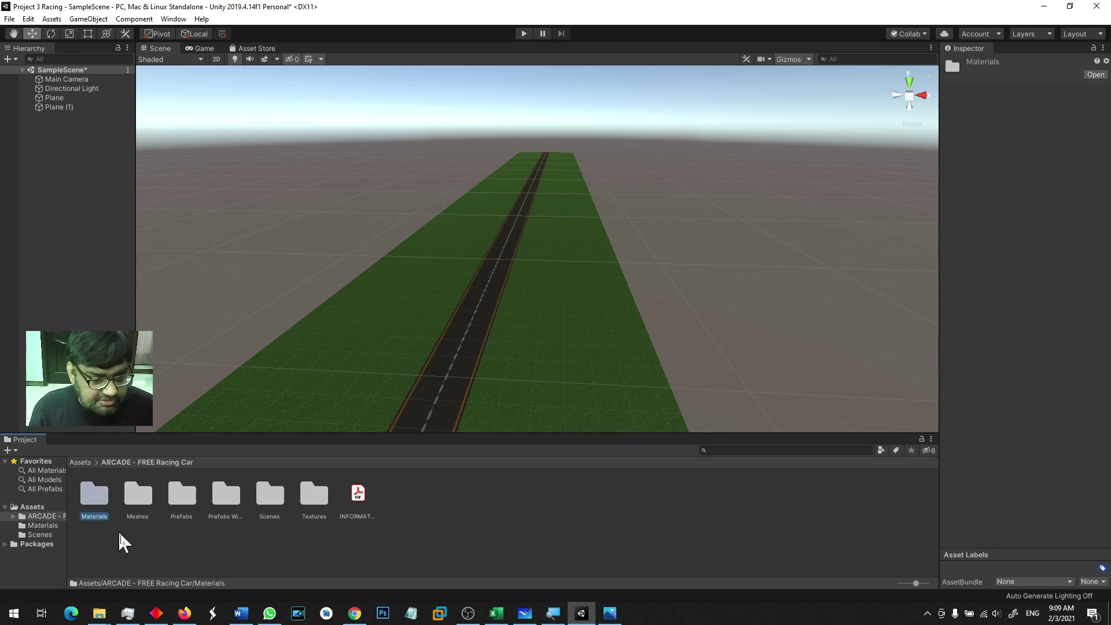
click(140, 510)
click(182, 501)
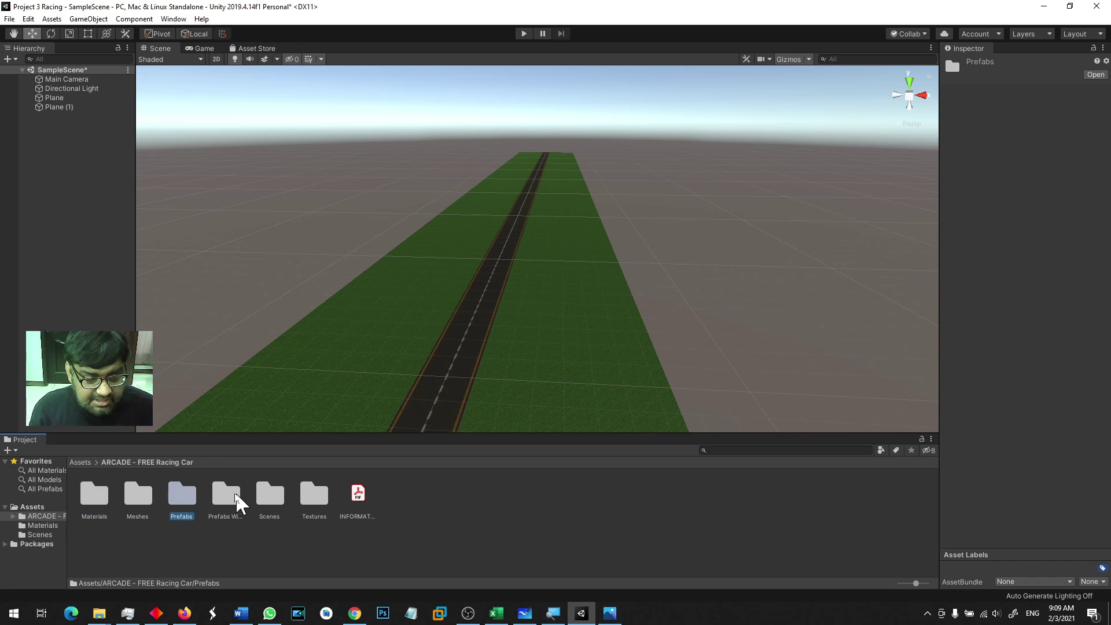
click(234, 501)
click(270, 497)
click(312, 496)
click(360, 560)
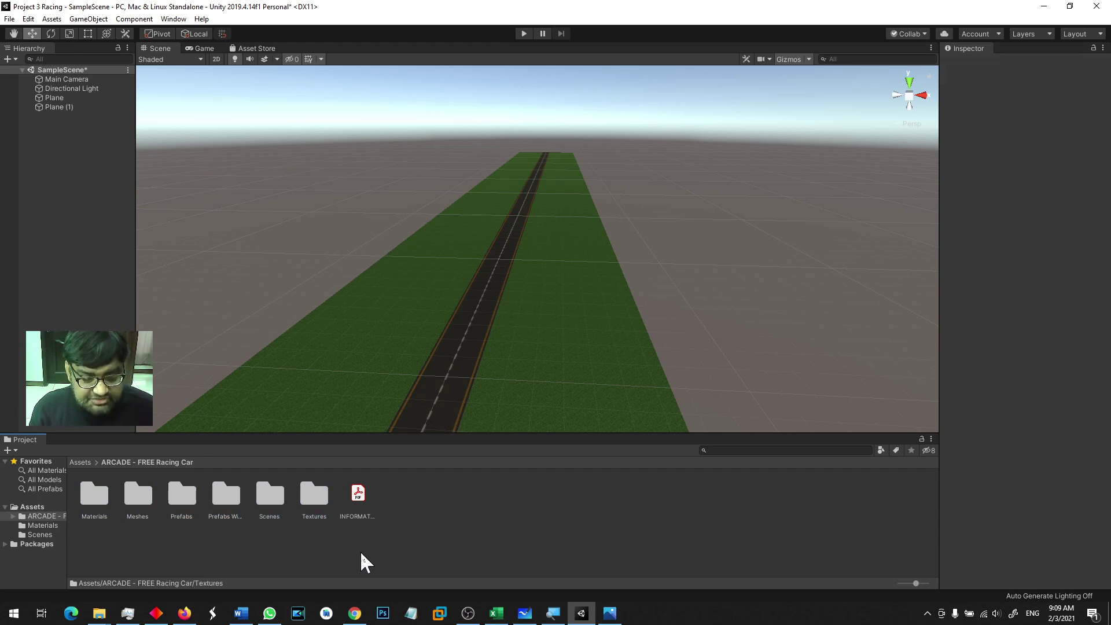
click(362, 501)
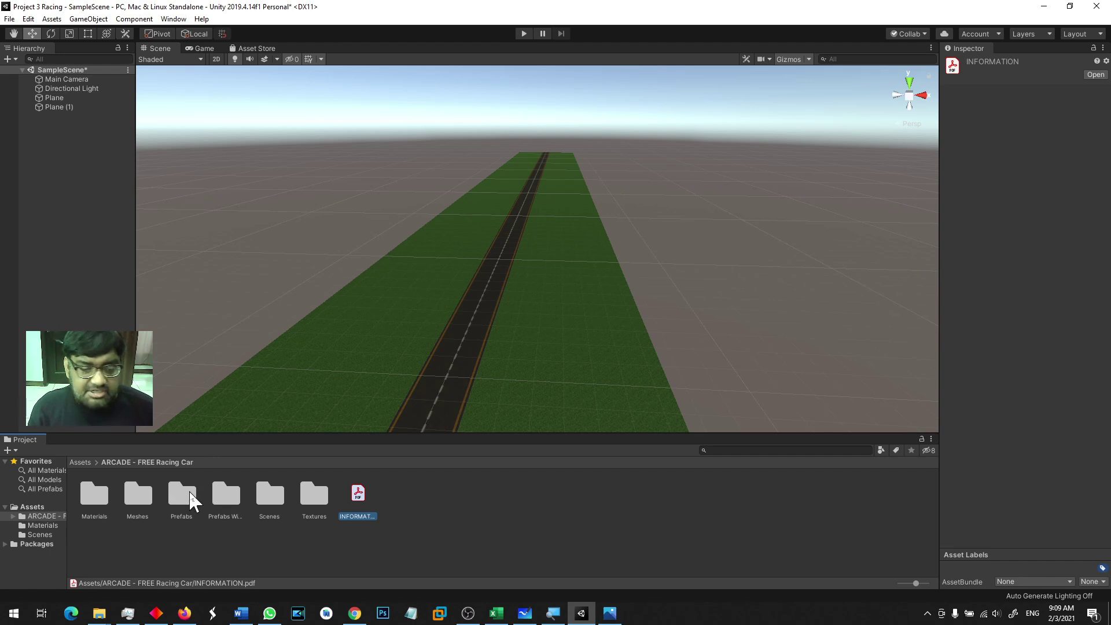
click(195, 543)
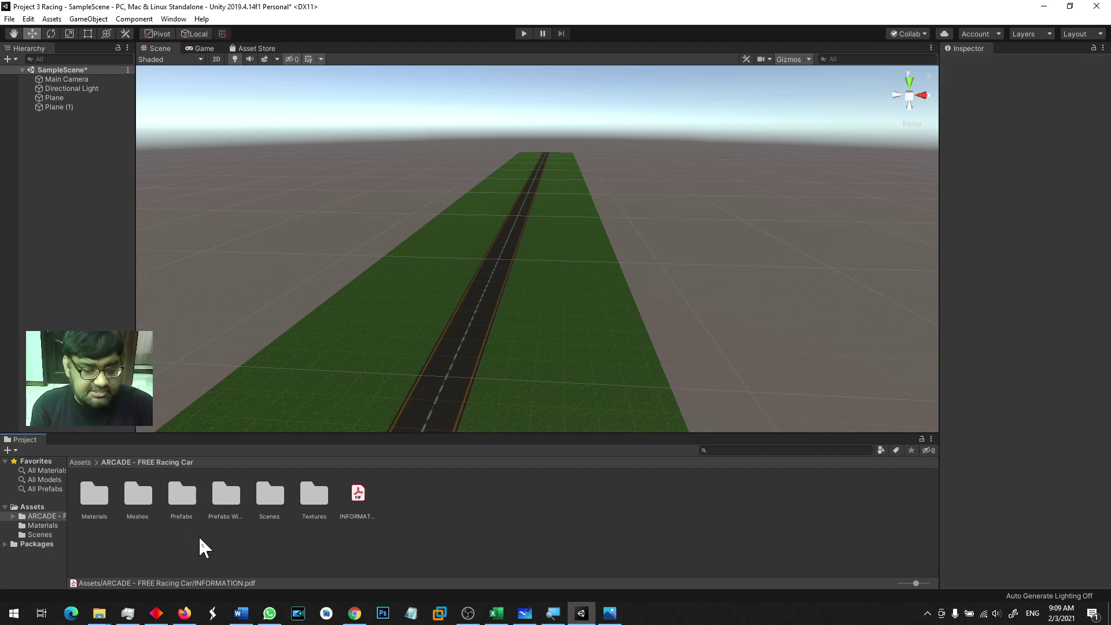
double_click(182, 494)
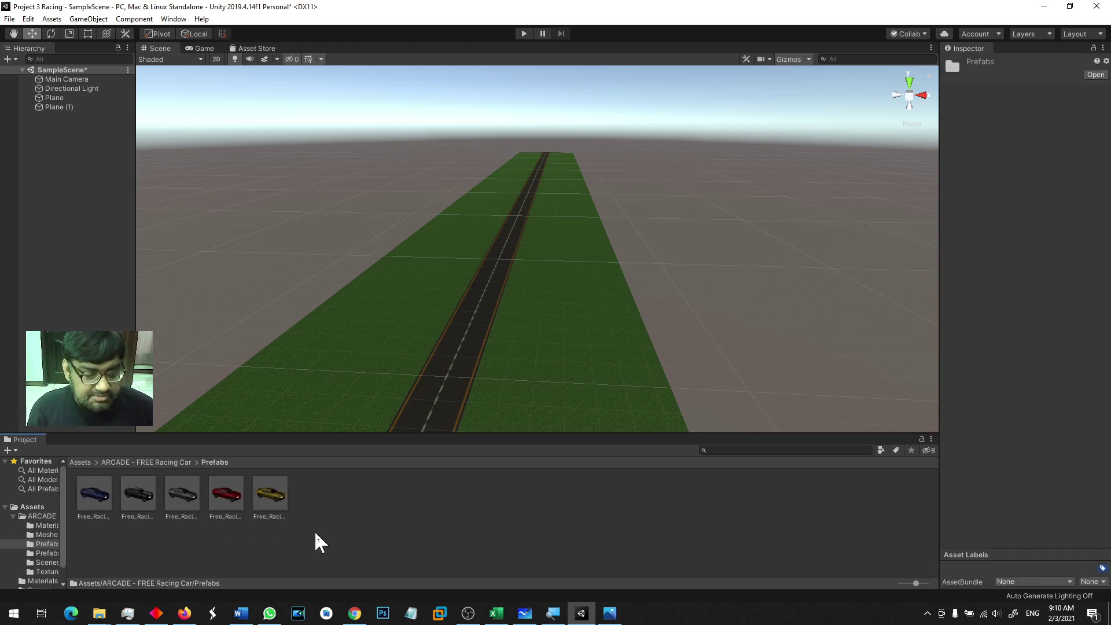
- Enlarge the Project, Hierarchy and Inspector panels and preview the blue car prefab
ctrl+scroll(307, 534, up, 4)
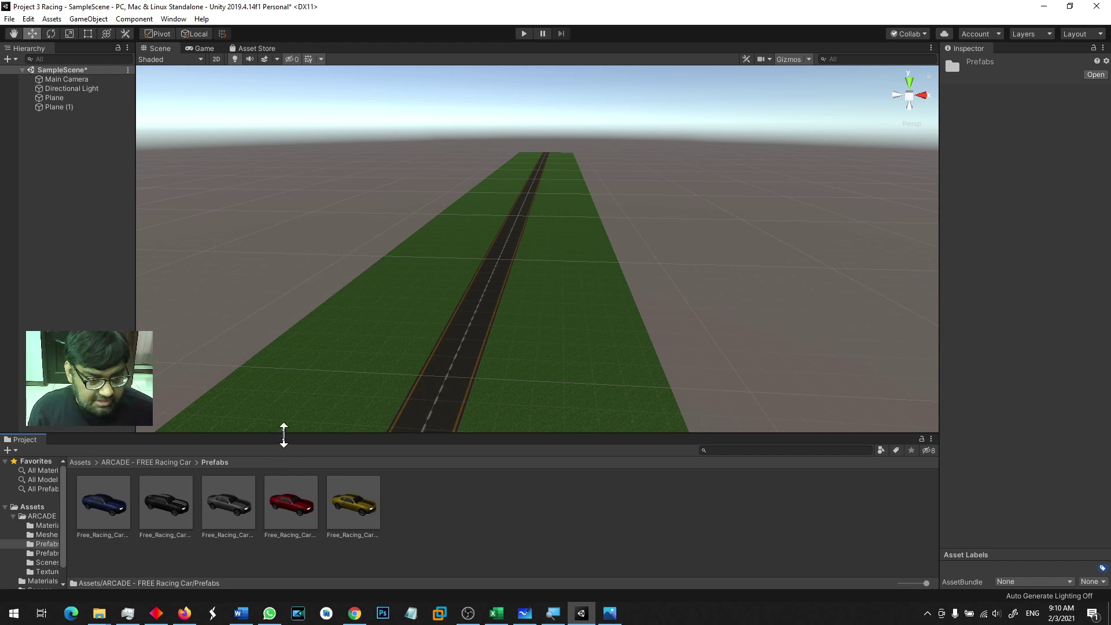
drag(283, 435, 315, 360)
drag(137, 285, 195, 282)
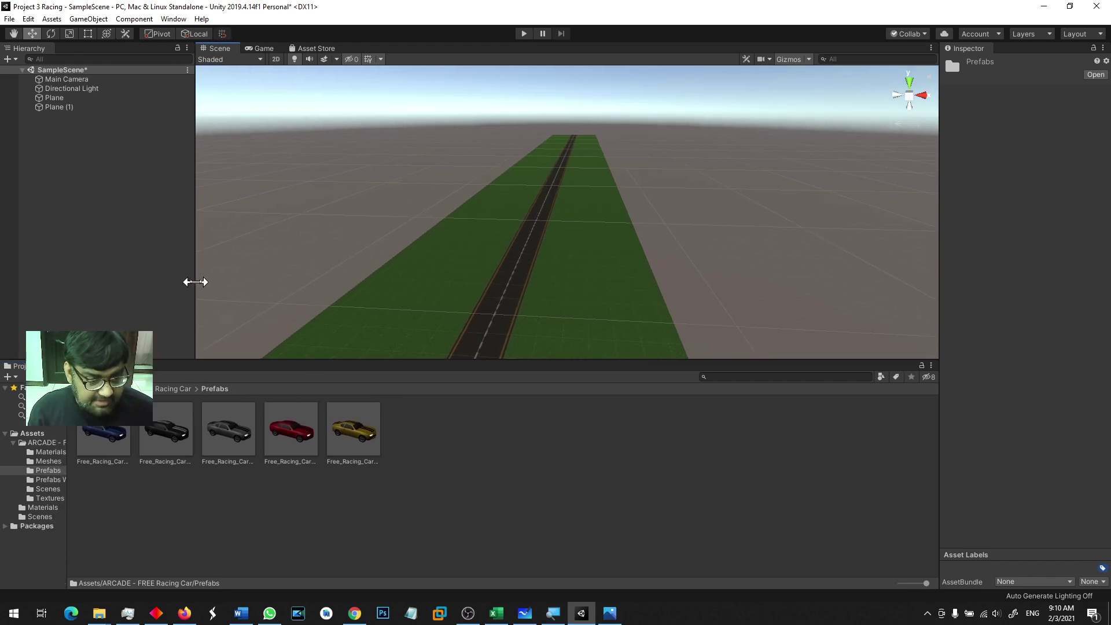
drag(939, 292, 855, 296)
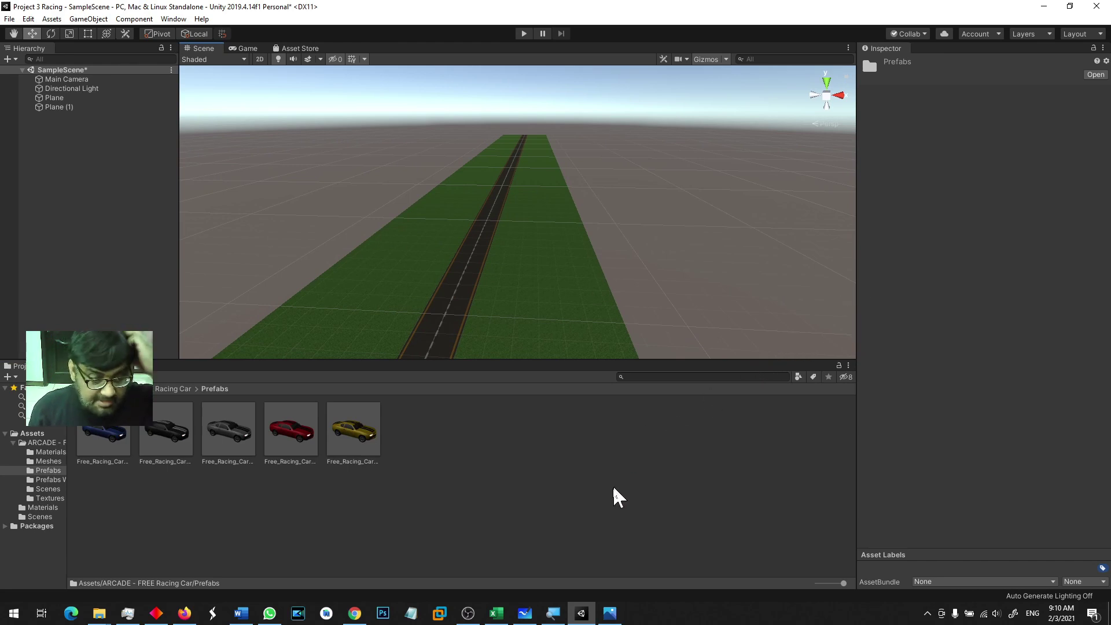
click(107, 436)
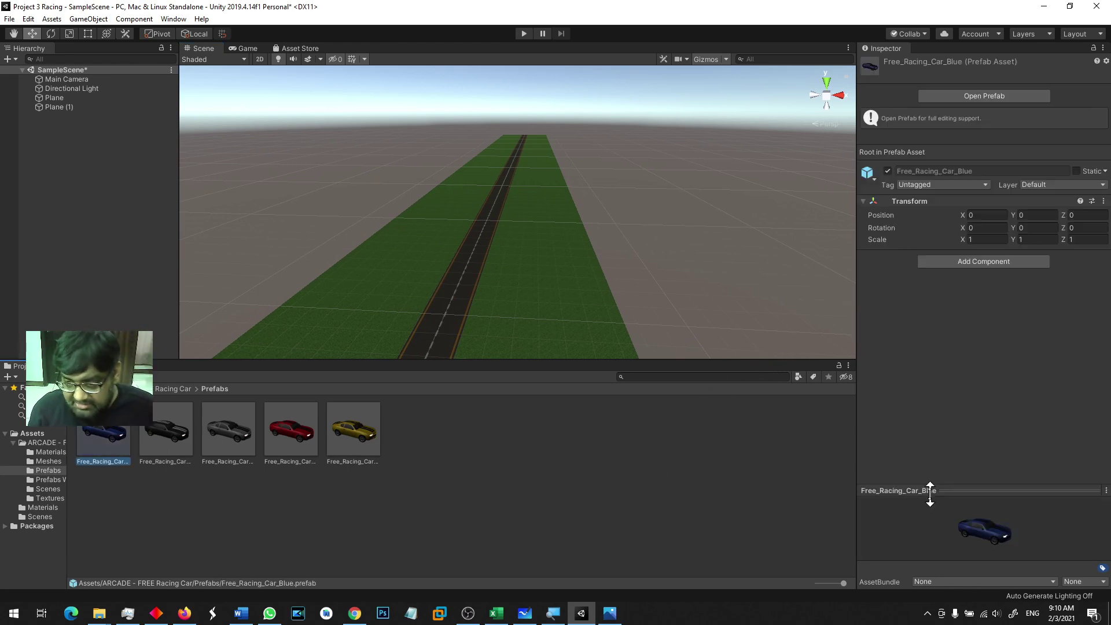
drag(929, 492, 932, 376)
- Compare the Carbon, grey, red and yellow prefabs, then place Free_Racing_Car_Yellow on the road
click(172, 435)
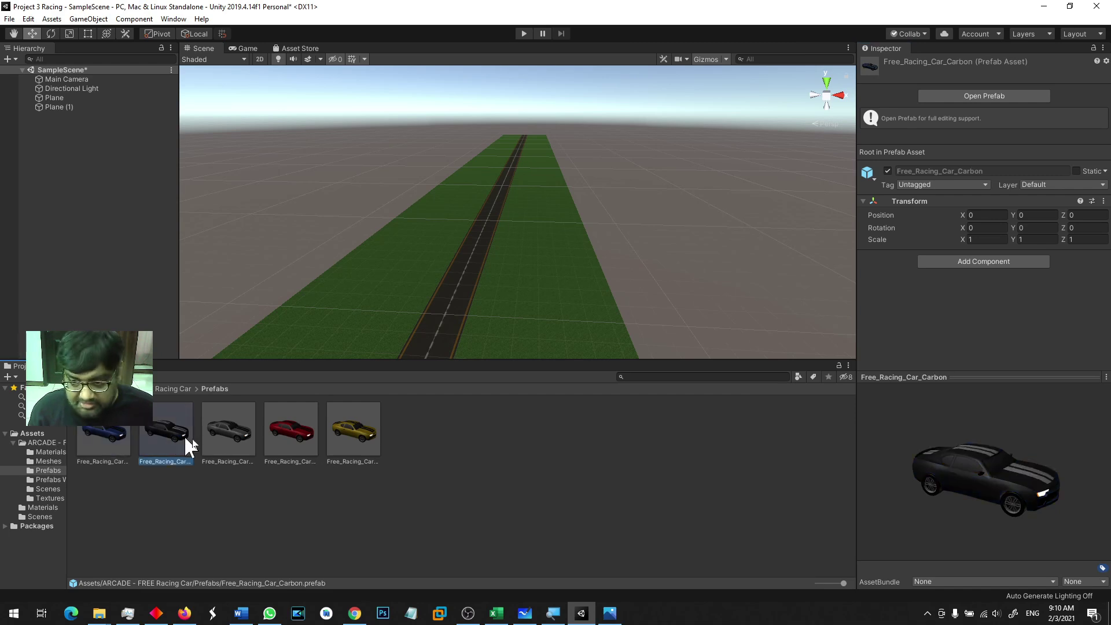
click(235, 448)
click(276, 447)
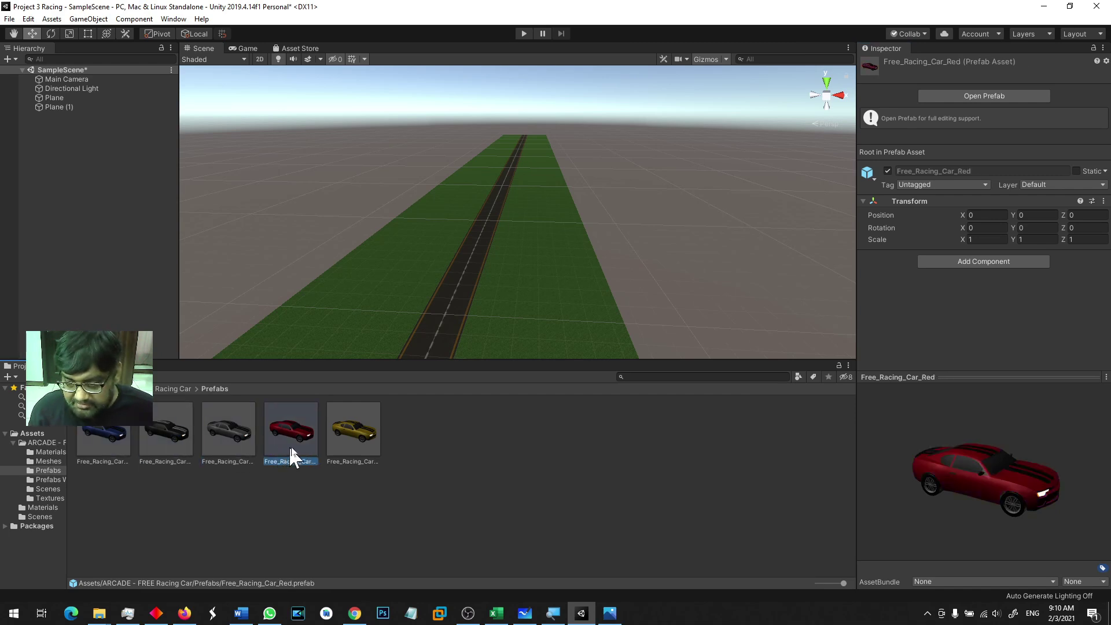
click(364, 451)
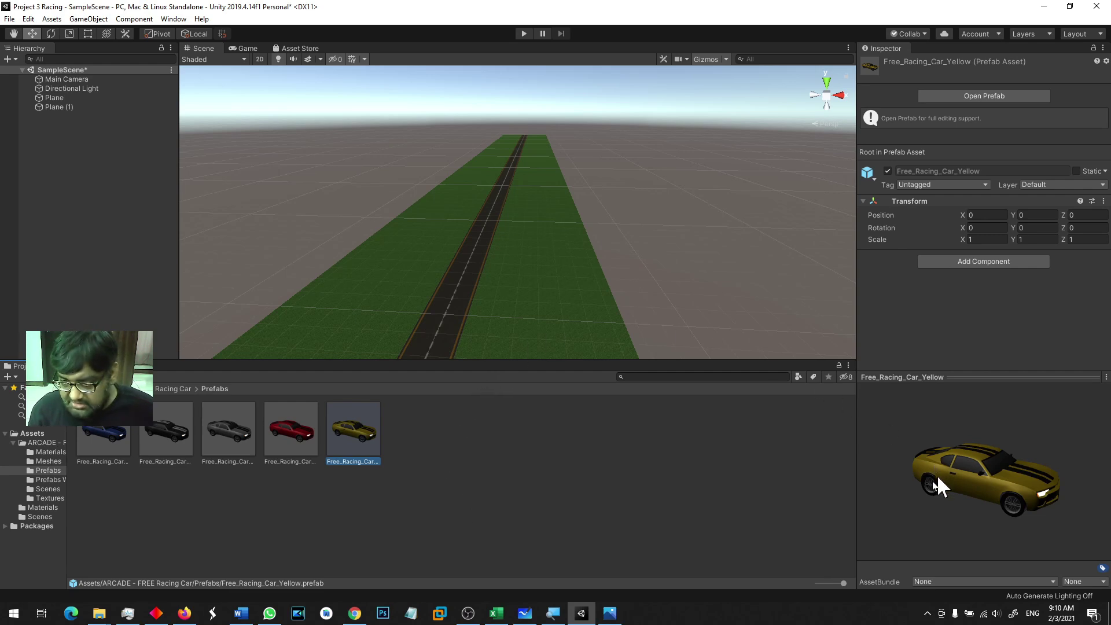
mouse_move(1033, 512)
mouse_down()
mouse_move(929, 477)
mouse_move(931, 491)
mouse_move(1036, 512)
mouse_up()
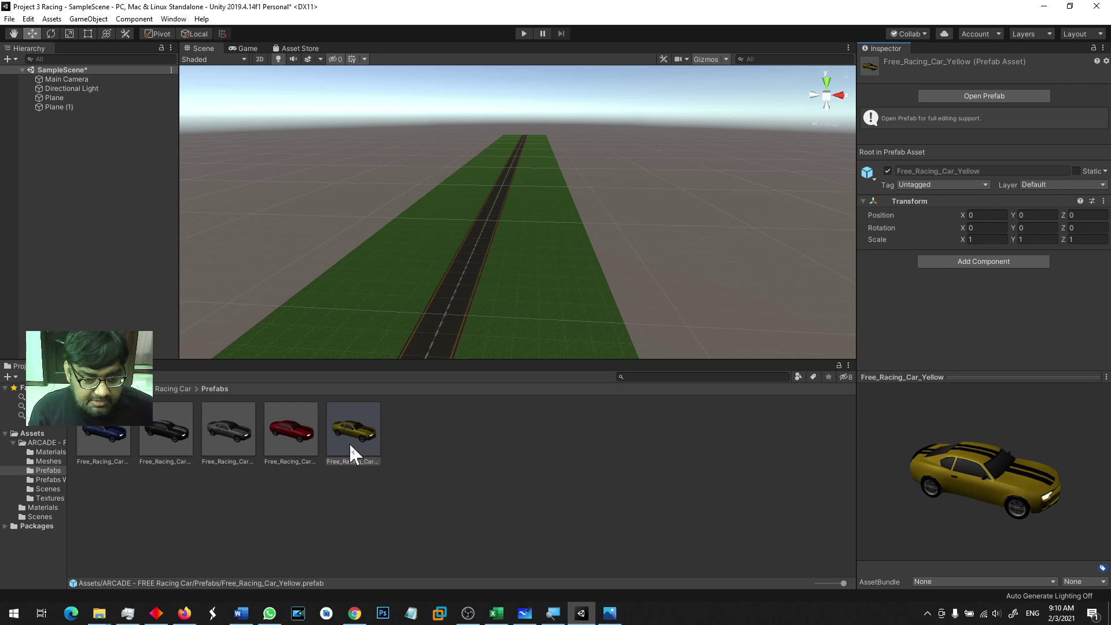
drag(354, 450, 435, 323)
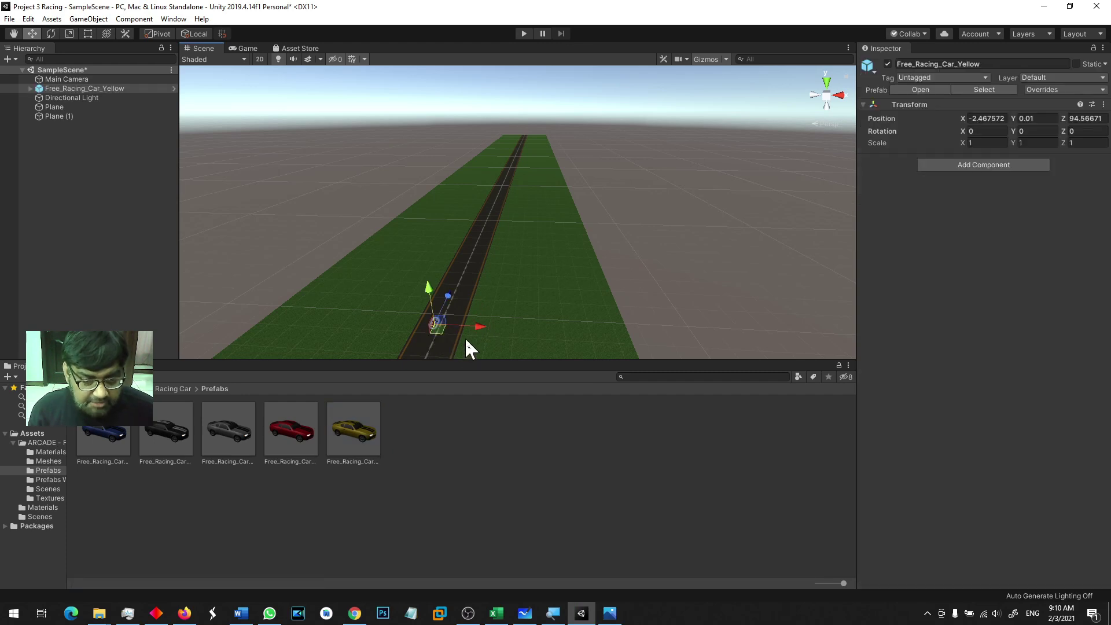
- Frame the yellow car and reset its Transform Position to 0, 0, 0
drag(519, 360, 527, 439)
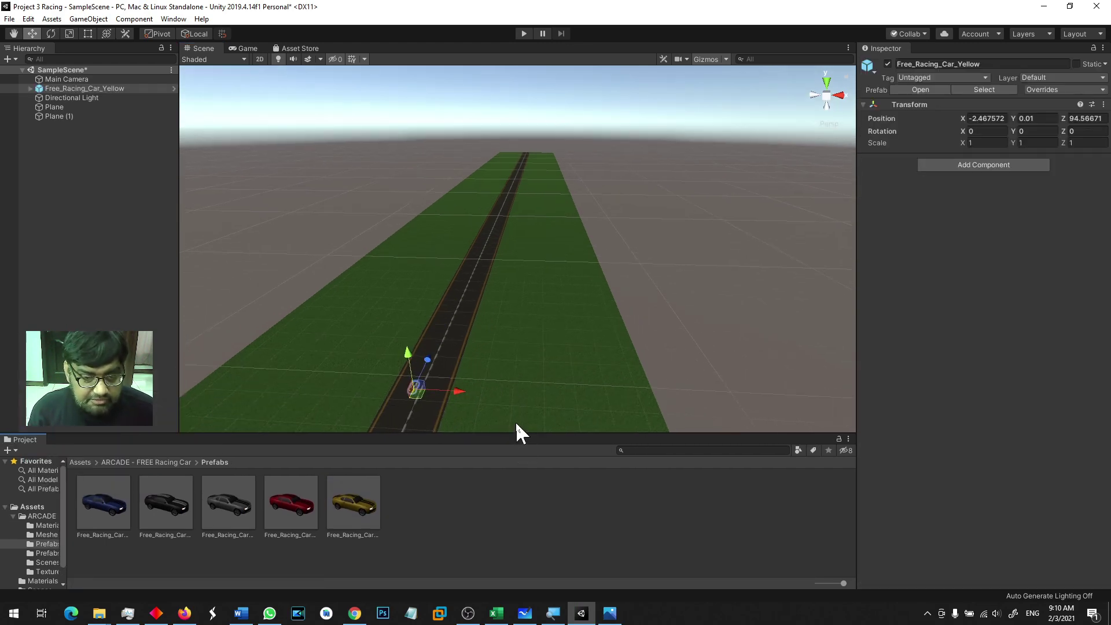
alt+drag(499, 400, 231, 338)
key(f)
click(983, 118)
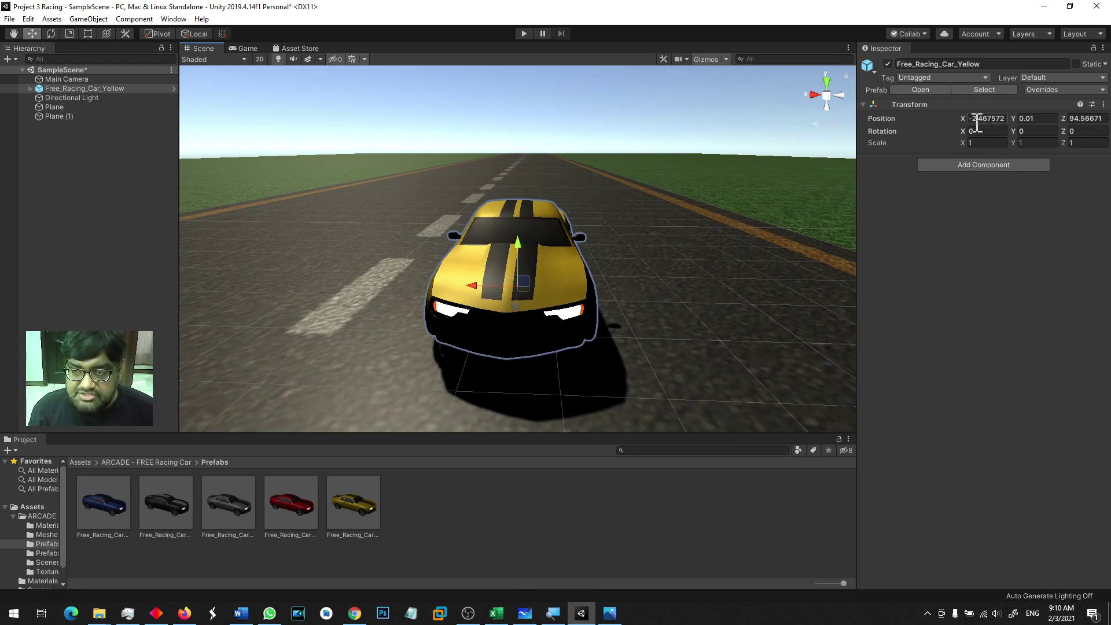
text(0)
key(Tab)
text(0)
key(Tab)
text(0)
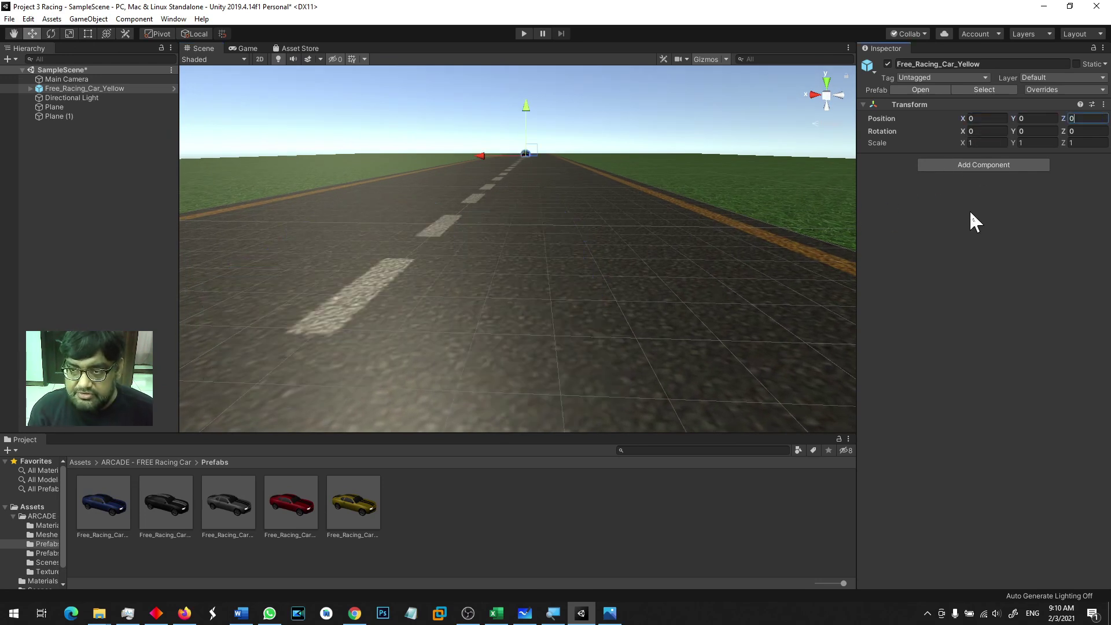
- Frame the road plane, then the yellow car, viewing it from a higher side angle
click(692, 278)
double_click(61, 116)
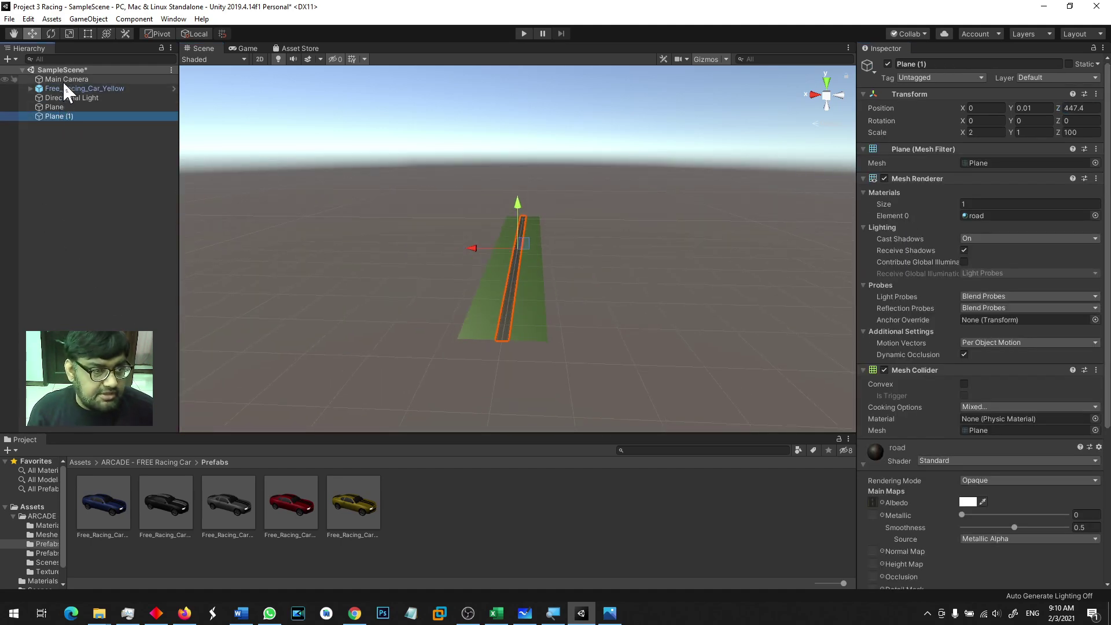
ctrl+click(63, 119)
click(74, 81)
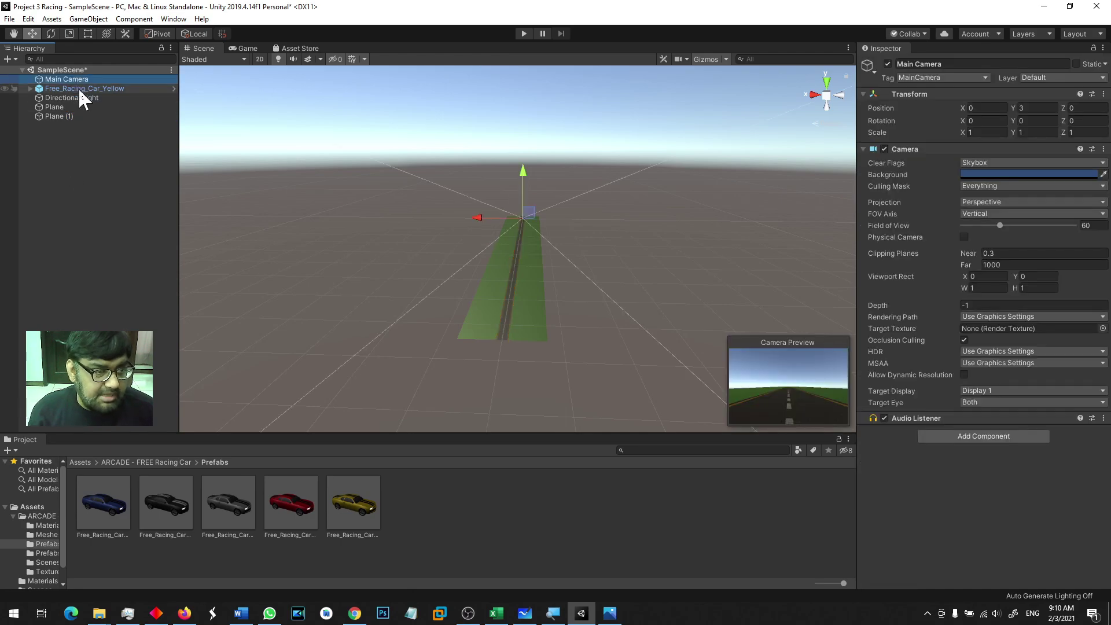
click(80, 88)
double_click(108, 91)
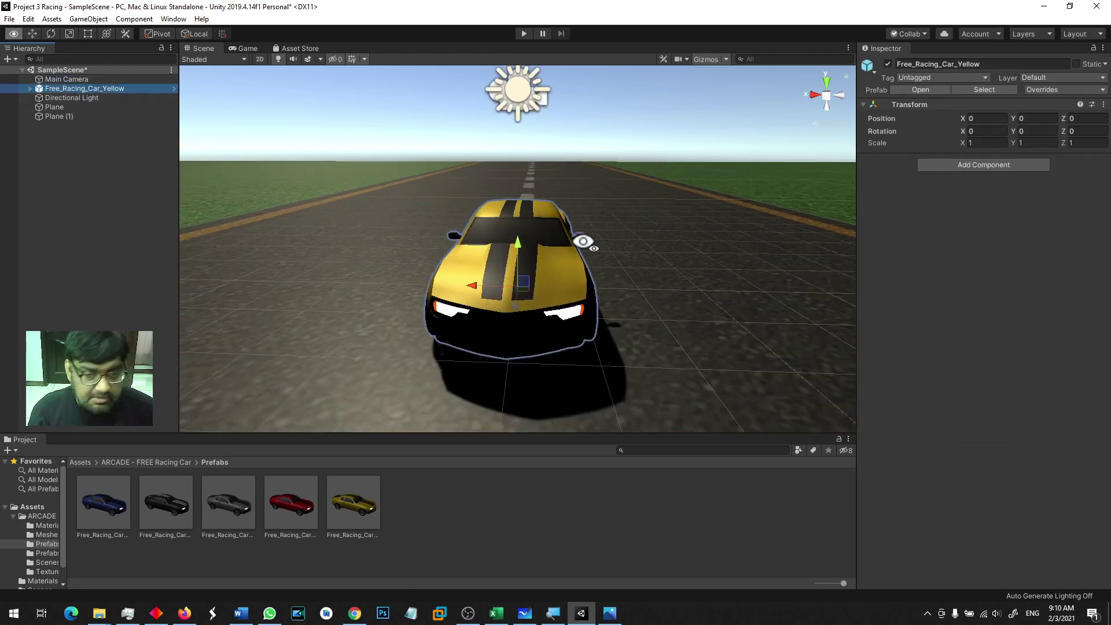
alt+drag(585, 242, 193, 203)
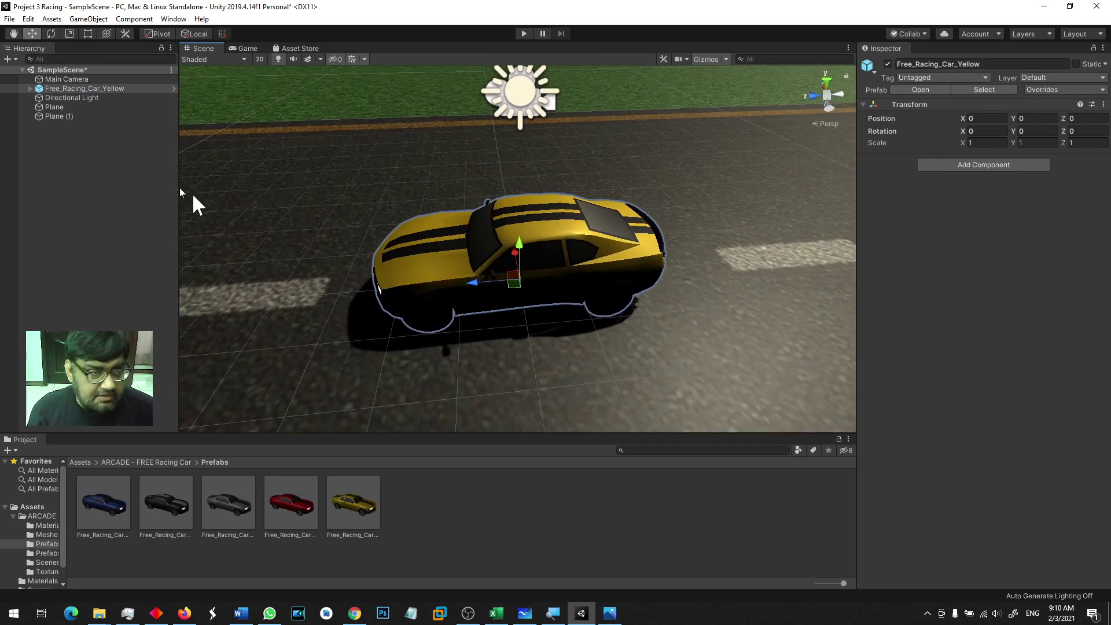
click(98, 89)
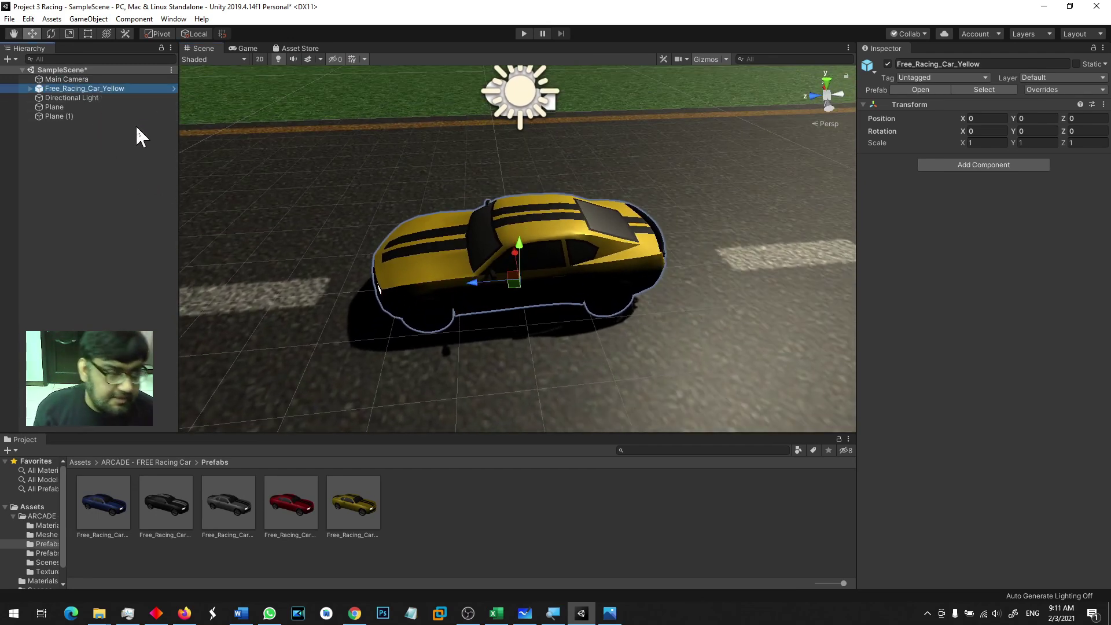
- Rename the yellow car object to 'Mycar' and check it in the Game view
right_click(94, 89)
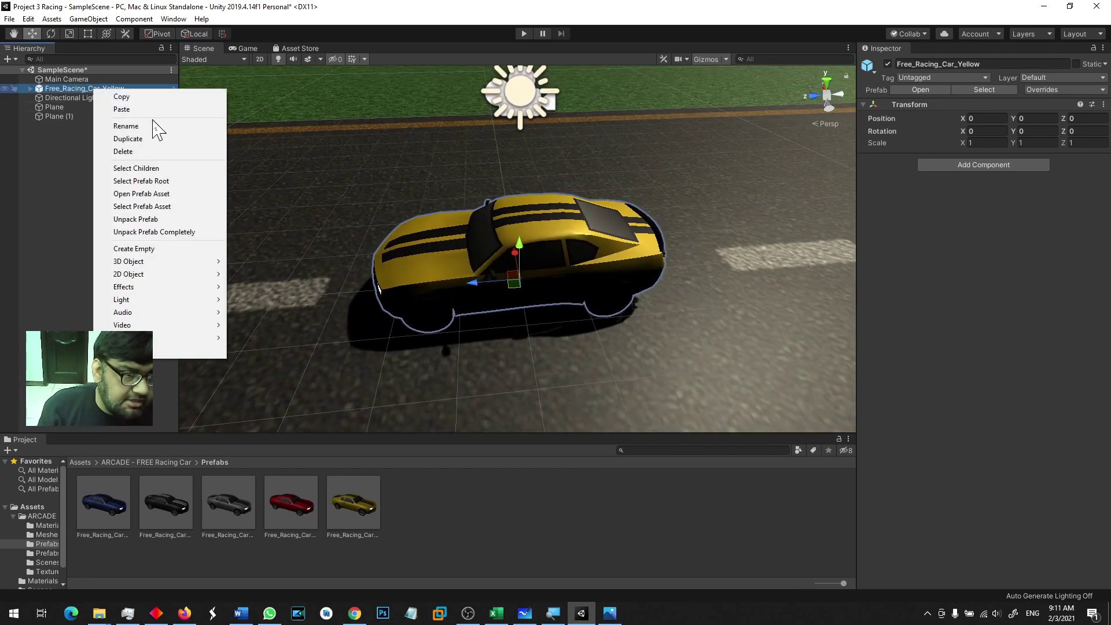
click(152, 120)
text(Mycar)
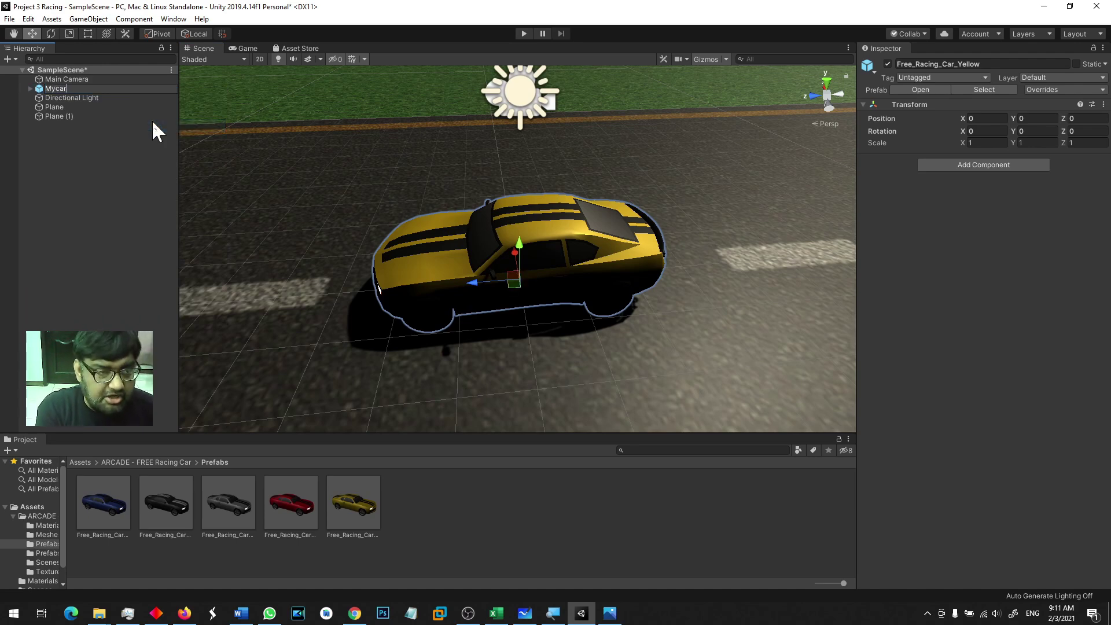
key(Return)
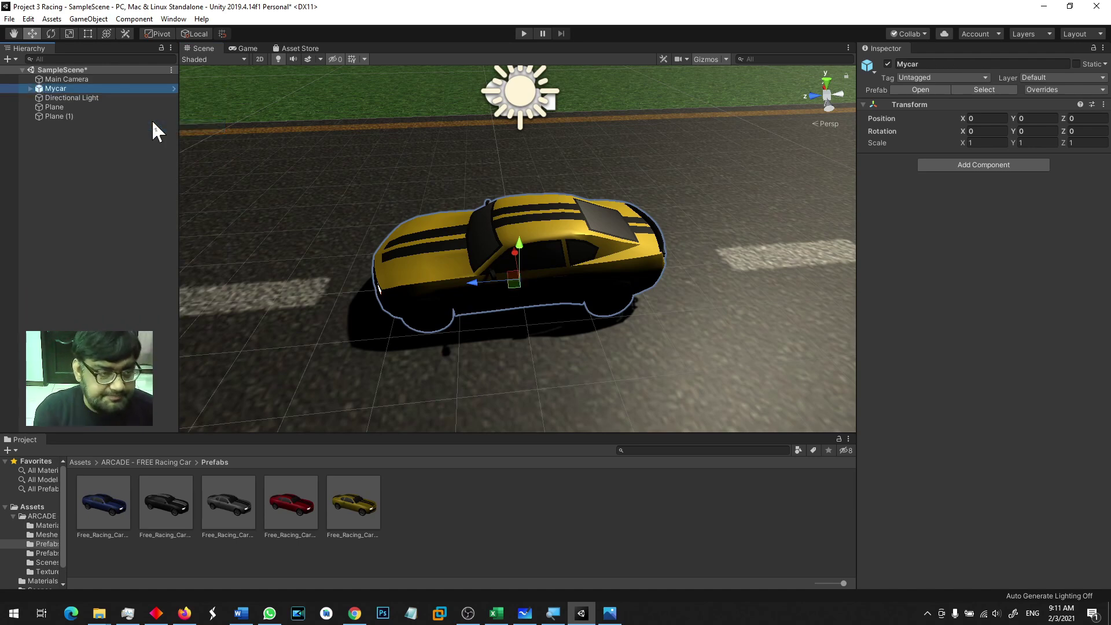
click(233, 48)
click(208, 48)
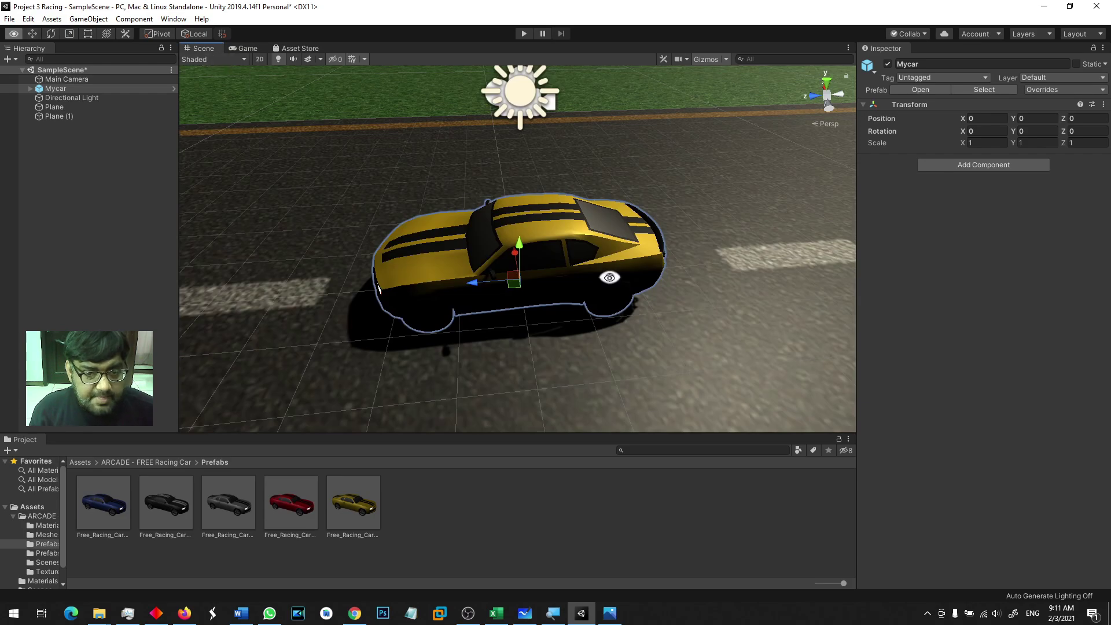
alt+drag(609, 277, 429, 238)
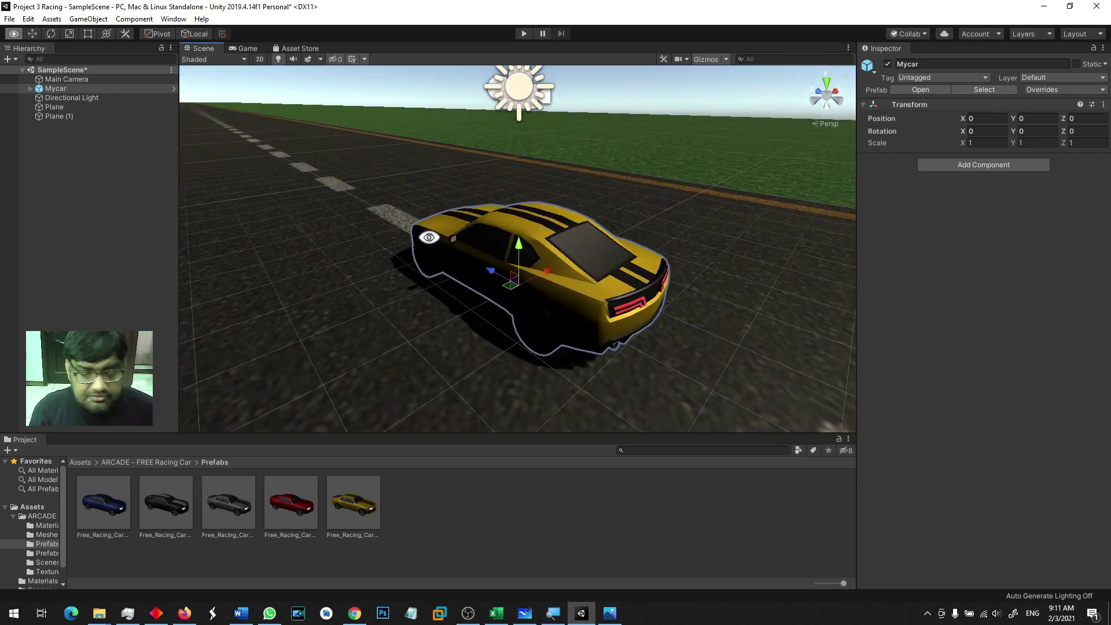
- Pull the Main Camera back along Z to -7.91, behind Mycar
click(85, 78)
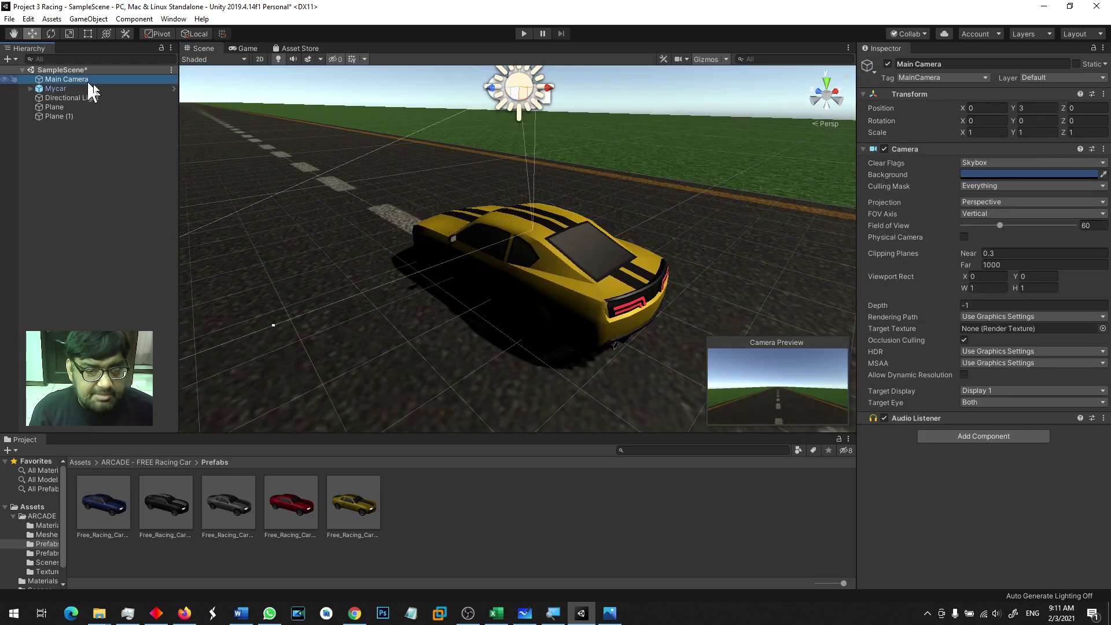
key(f)
drag(490, 187, 606, 252)
- Check the Game view, run and stop Play mode, keeping Display 1
click(248, 49)
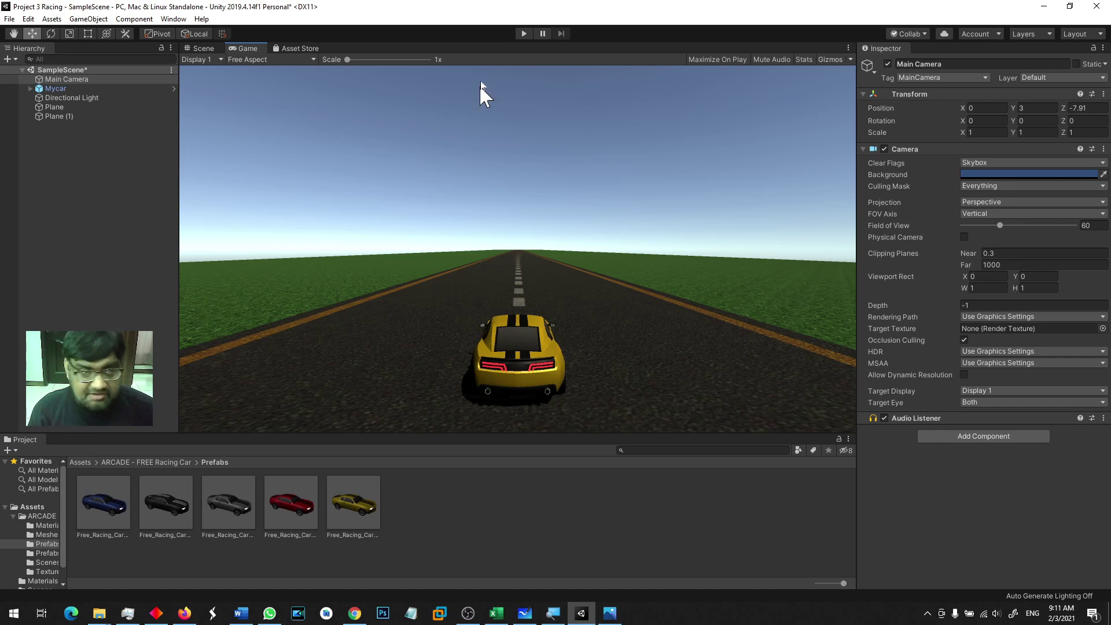
click(525, 33)
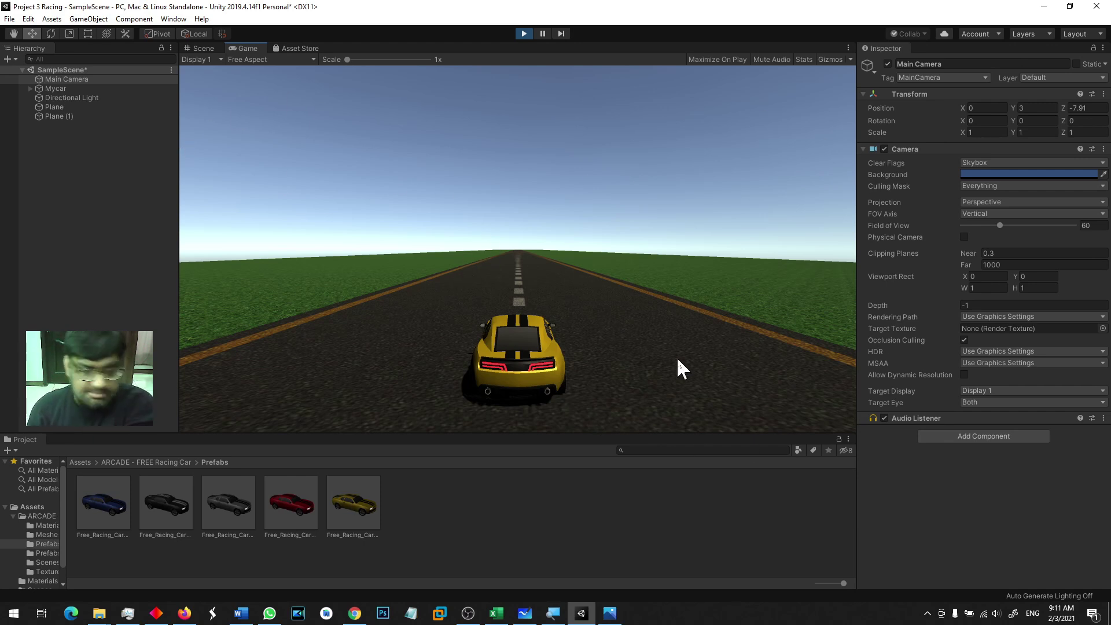
click(524, 33)
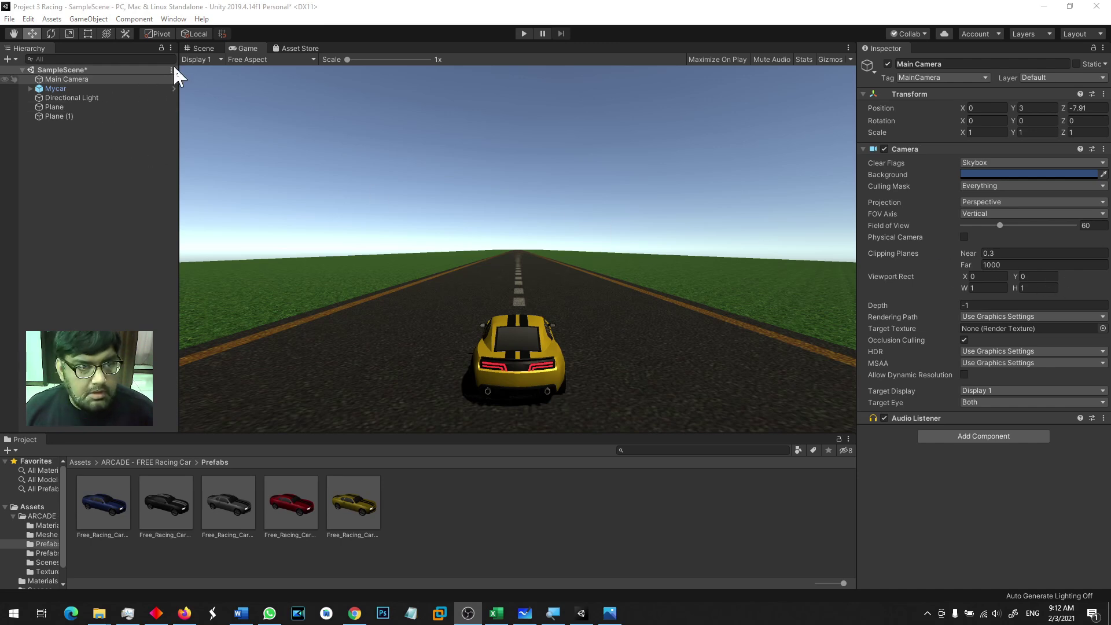
click(200, 57)
click(335, 111)
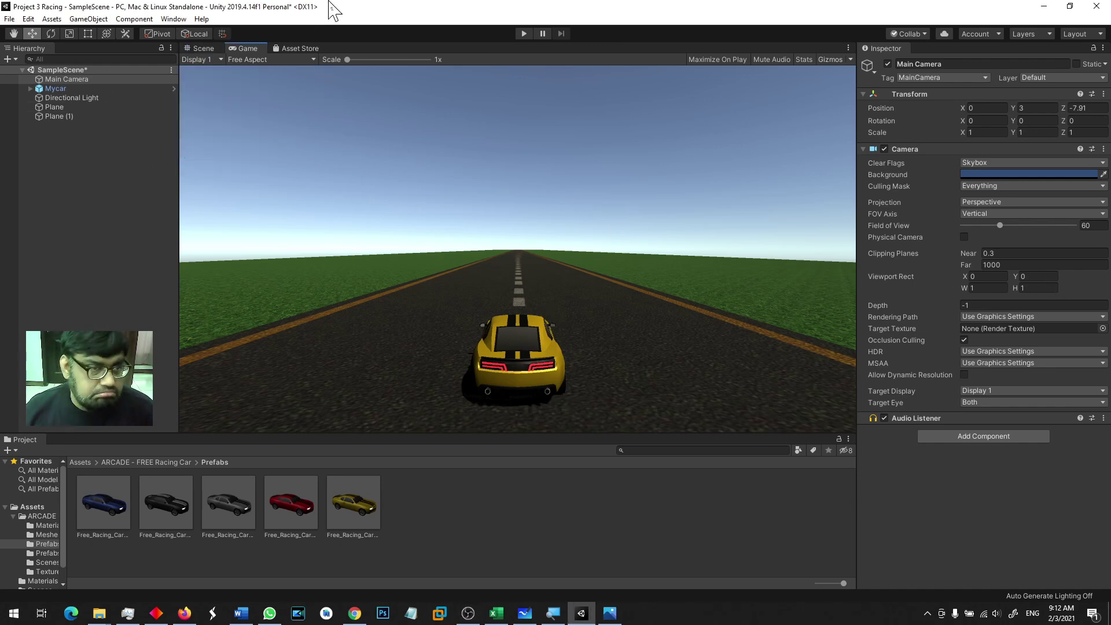
click(202, 48)
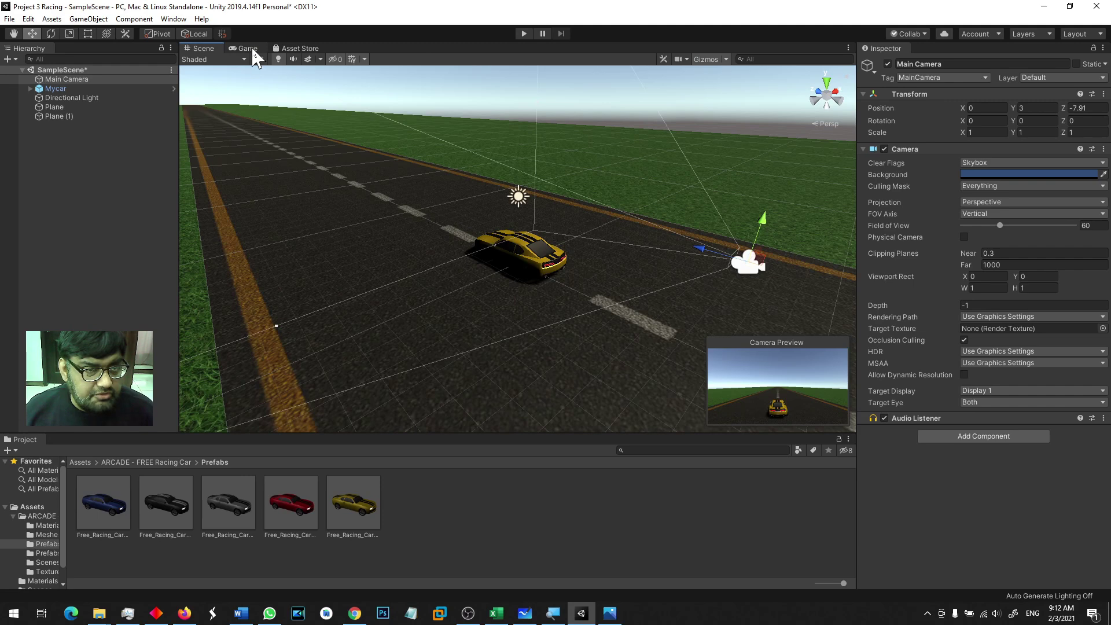
drag(168, 503, 450, 289)
drag(296, 492, 367, 315)
drag(118, 506, 449, 202)
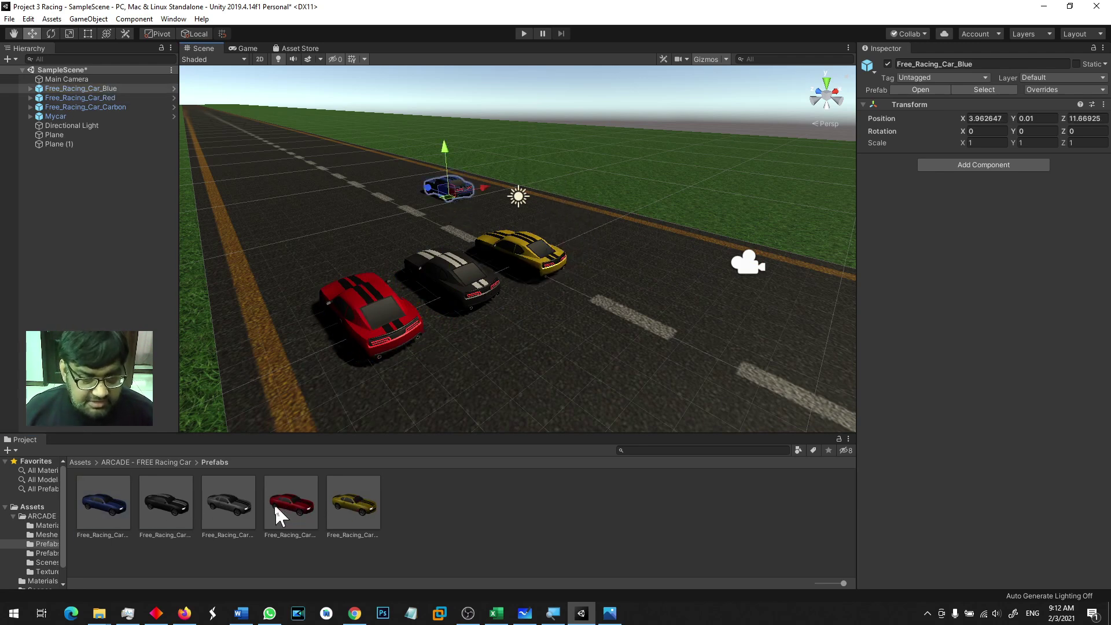
drag(241, 513, 374, 224)
key(f)
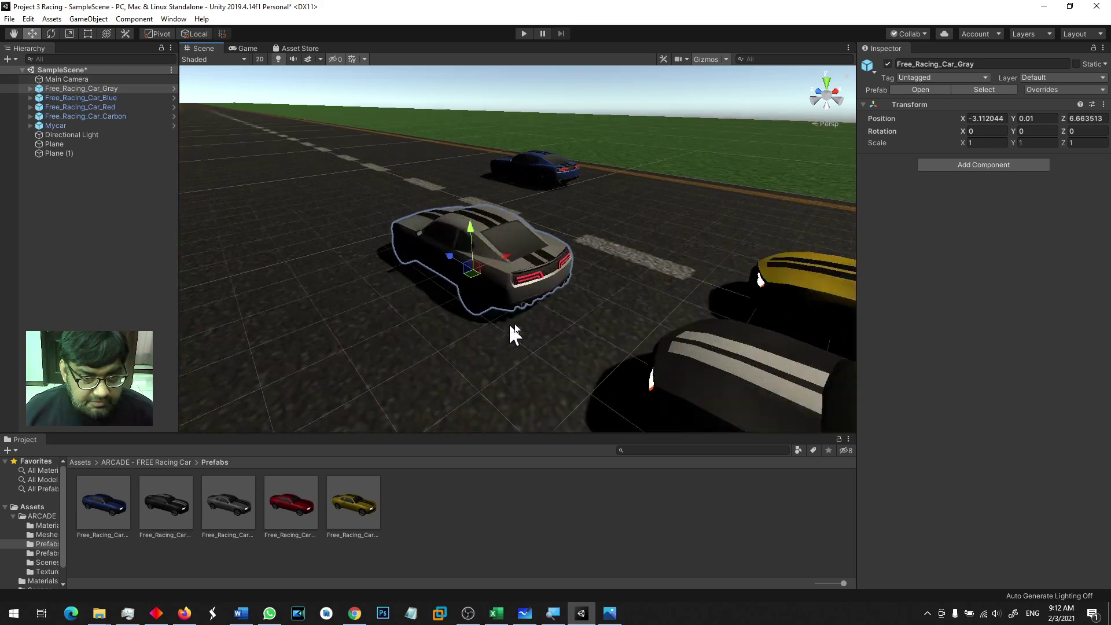
alt+drag(508, 322, 557, 223)
scroll(615, 219, down, 5)
key(ctrl+z)
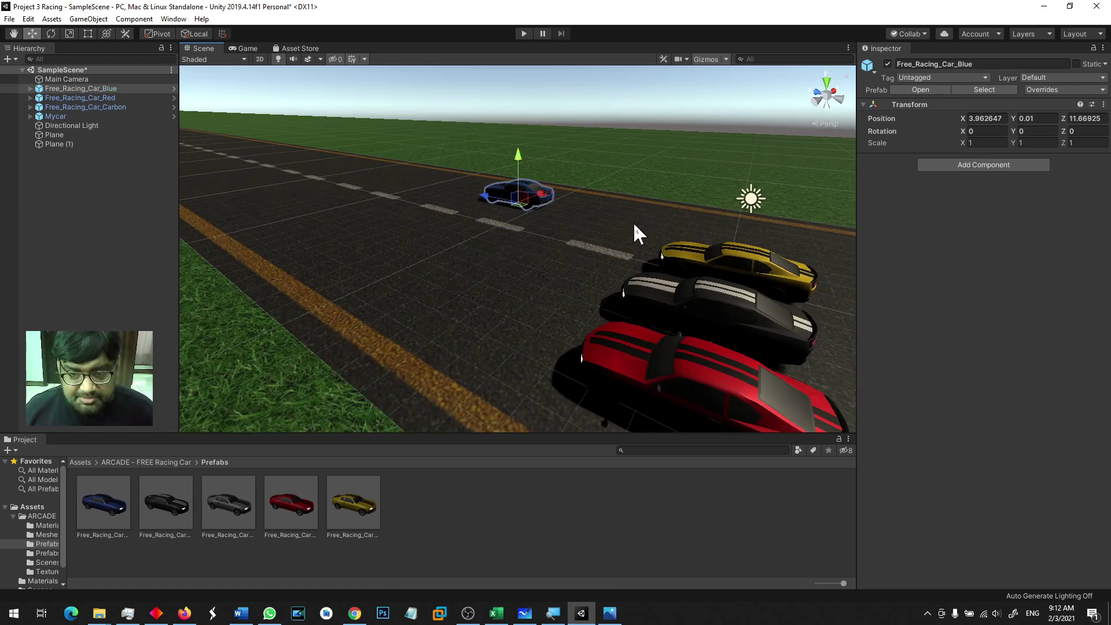
key(ctrl+z)
key(ctrl+z)
key(ctrl+z)
alt+drag(696, 315, 476, 228)
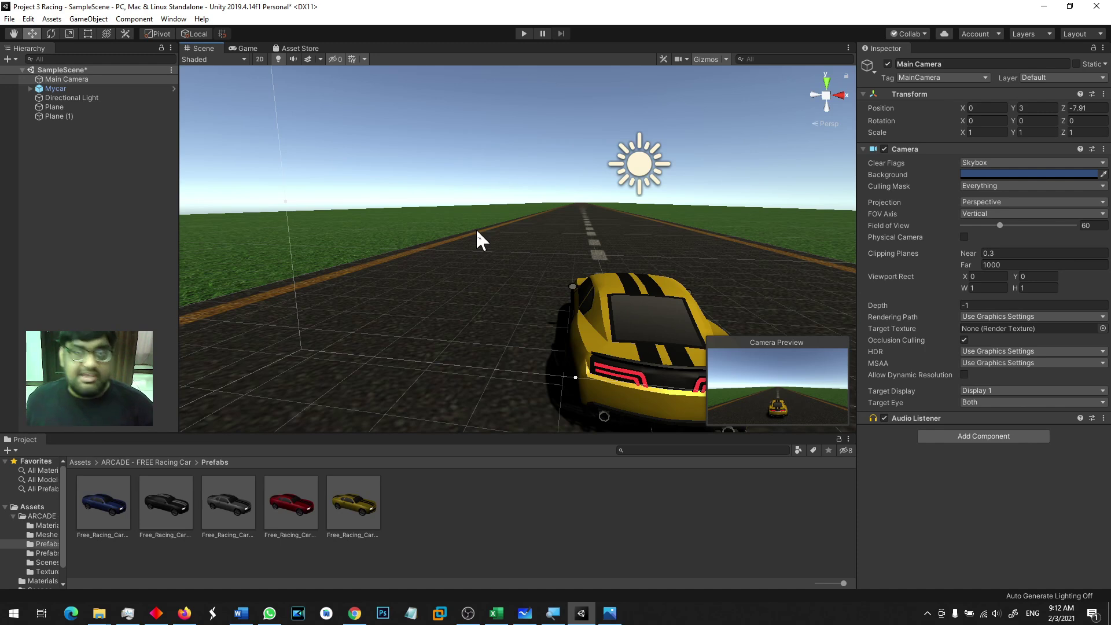